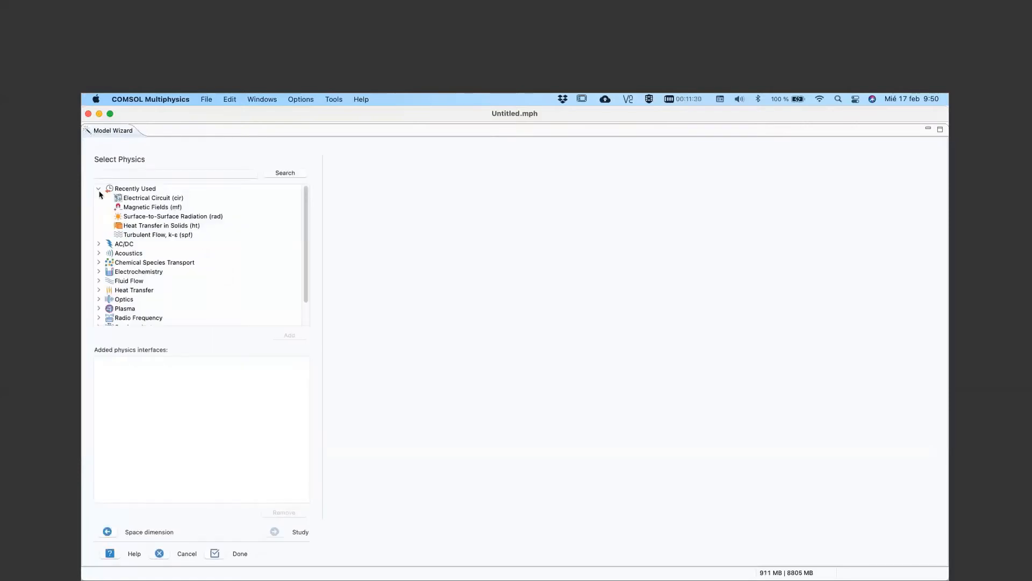
Step: Add the Shallow Water Equations, Time Explicit interface from the Fluid Flow physics to the new model
left_click(99, 189)
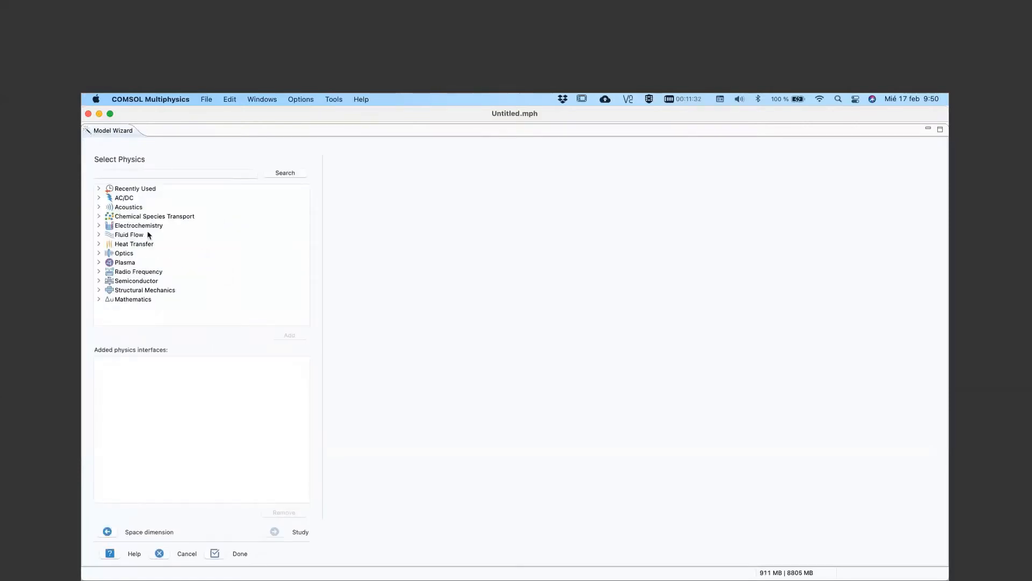
left_click(99, 235)
scroll(199, 280, "down", 5)
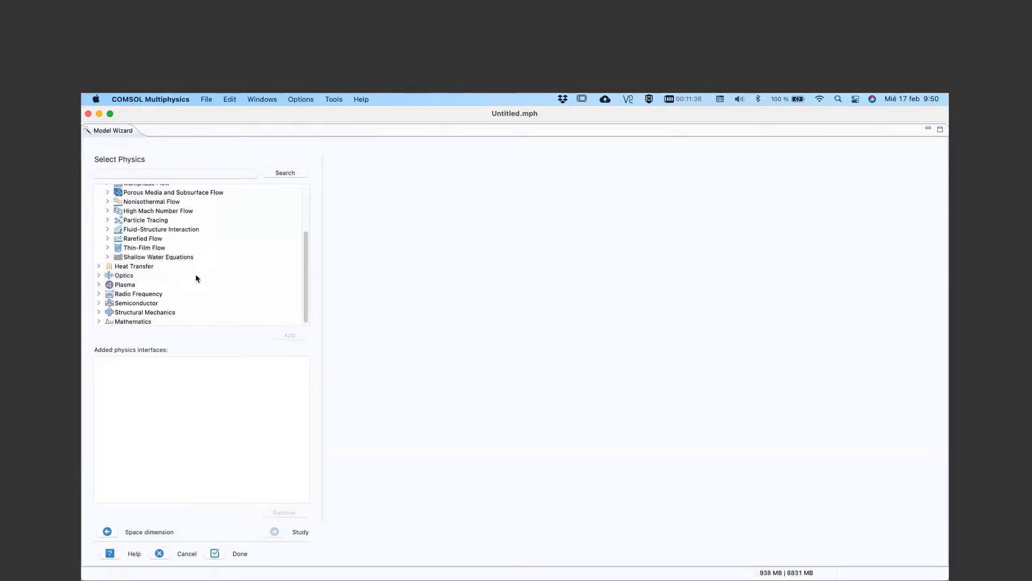
left_click(108, 257)
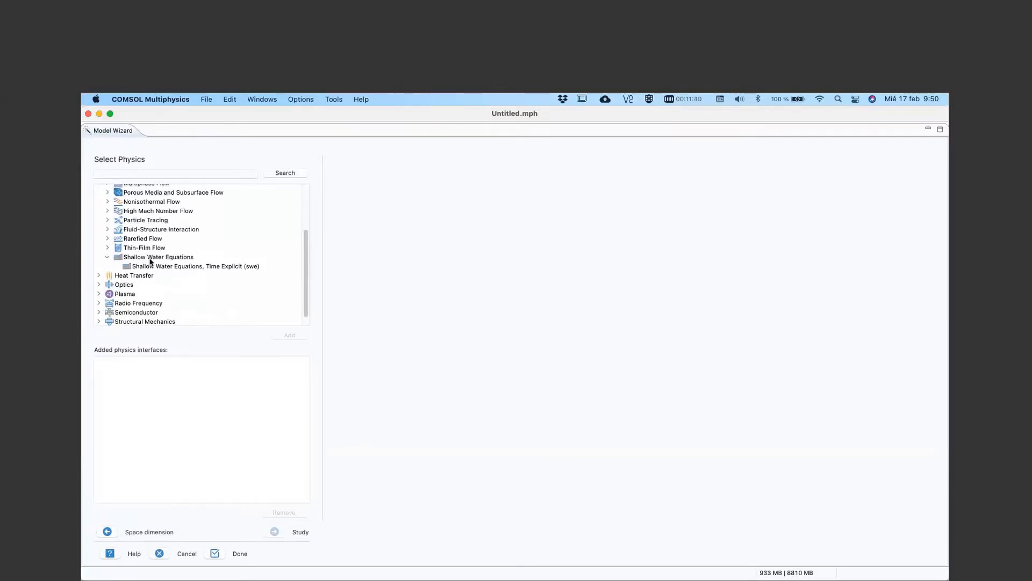
left_click(215, 267)
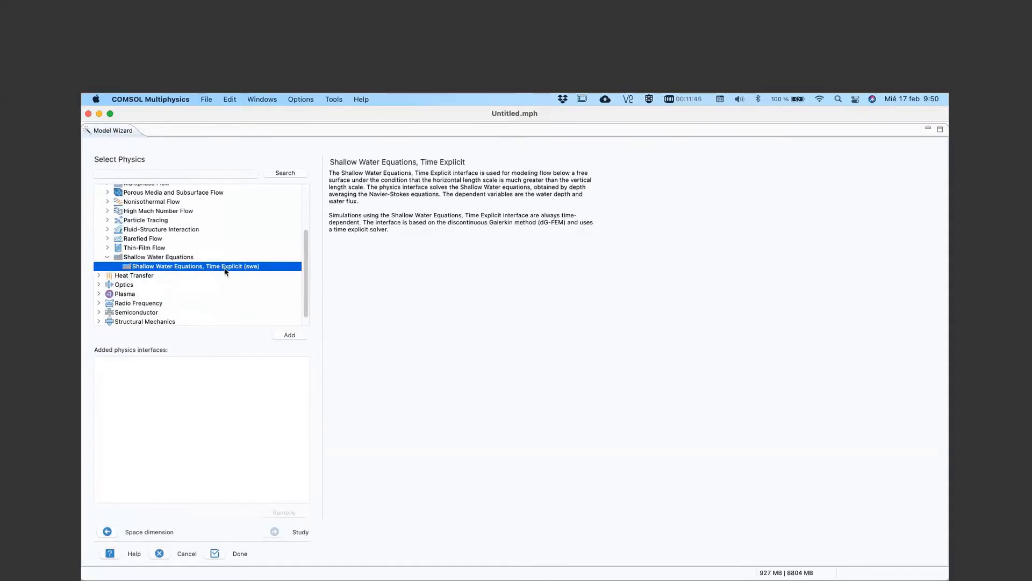
left_click(292, 336)
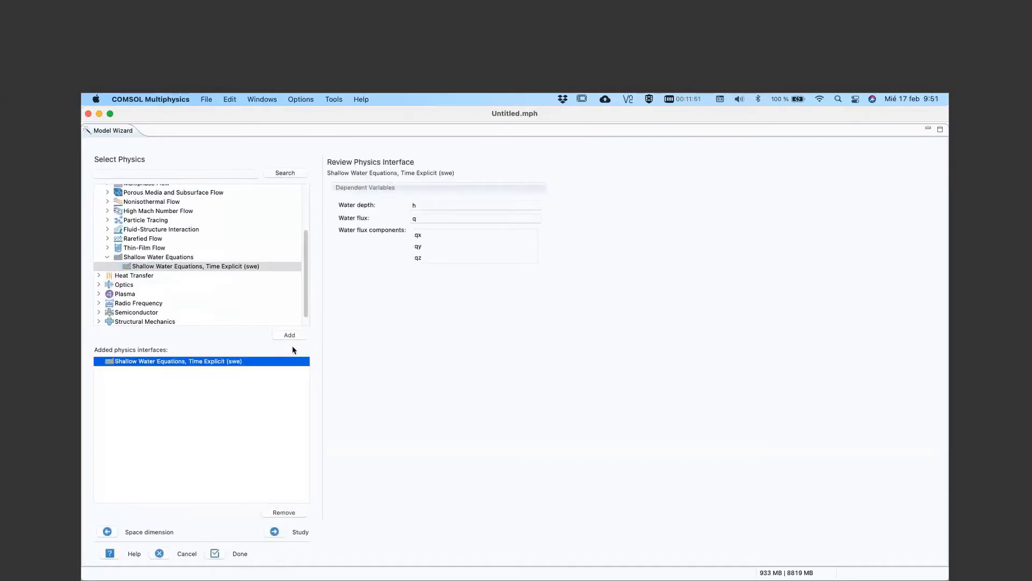
Step: Choose the preset Time Dependent study and finish the model setup
left_click(277, 532)
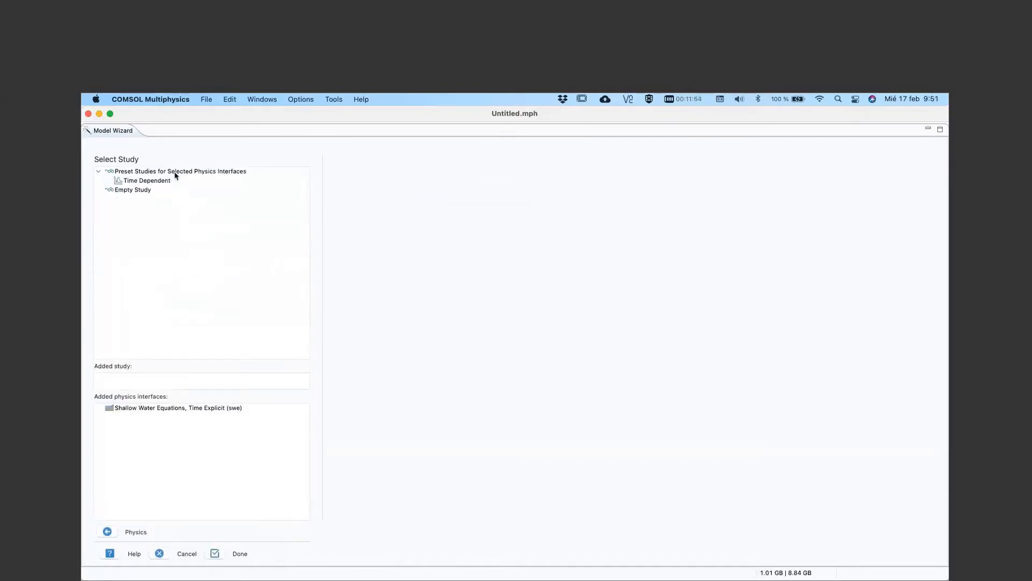
left_click(158, 181)
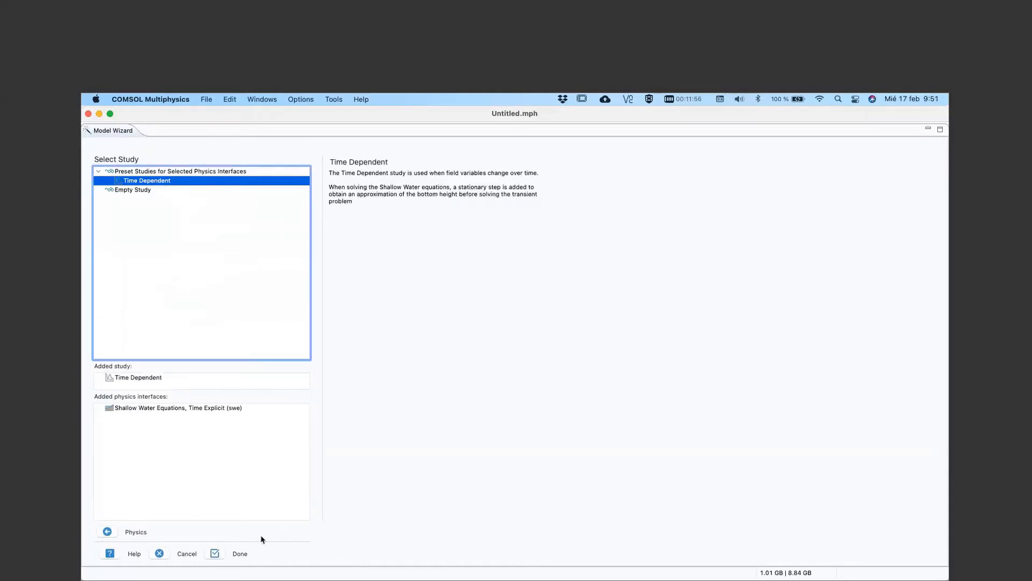
left_click(215, 553)
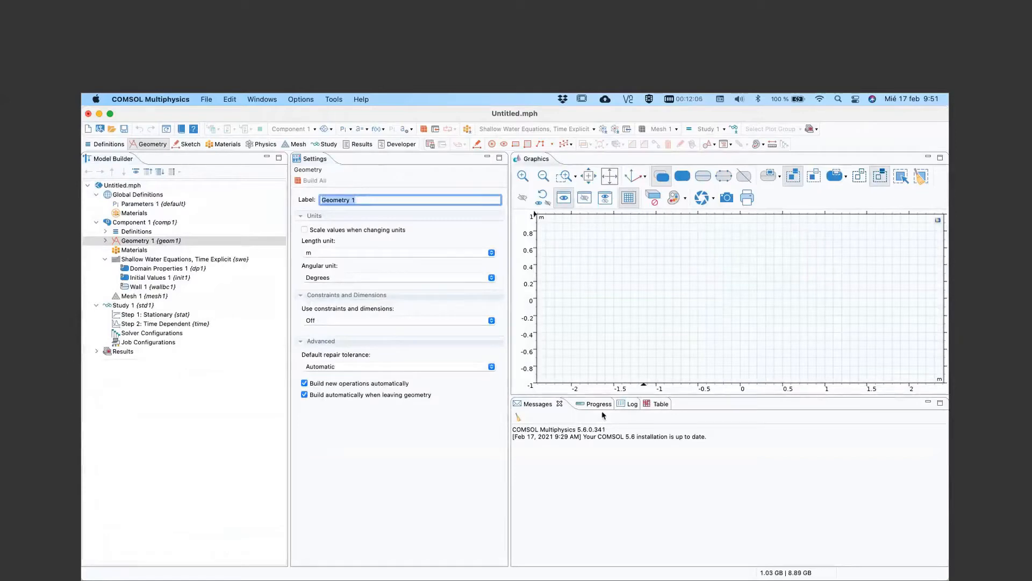
Step: Add a rectangle to Geometry 1 with a width of 5.448 m and a height of 3.402 m, and build it
left_click_drag(600, 398, 603, 451)
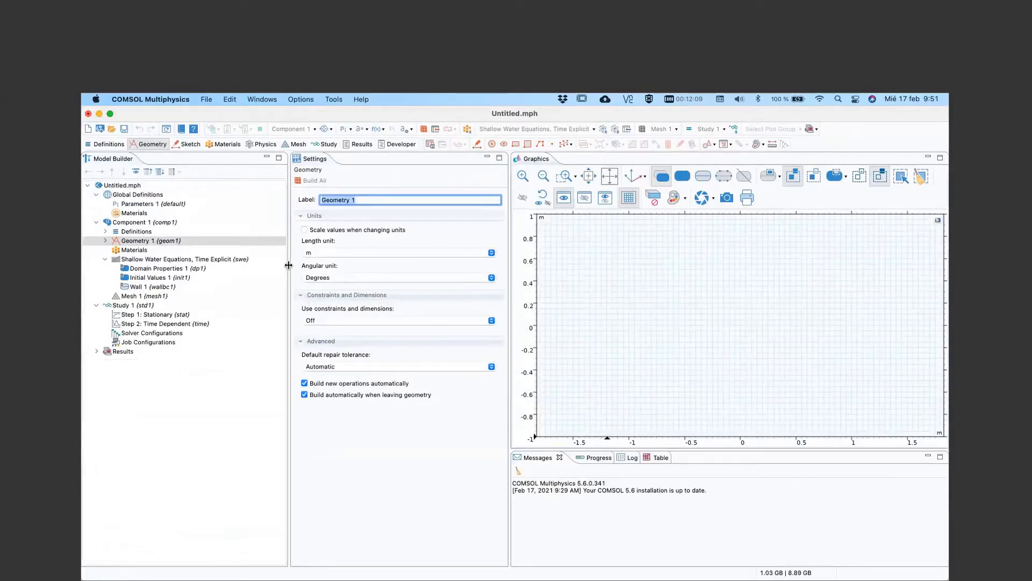
left_click_drag(289, 266, 265, 265)
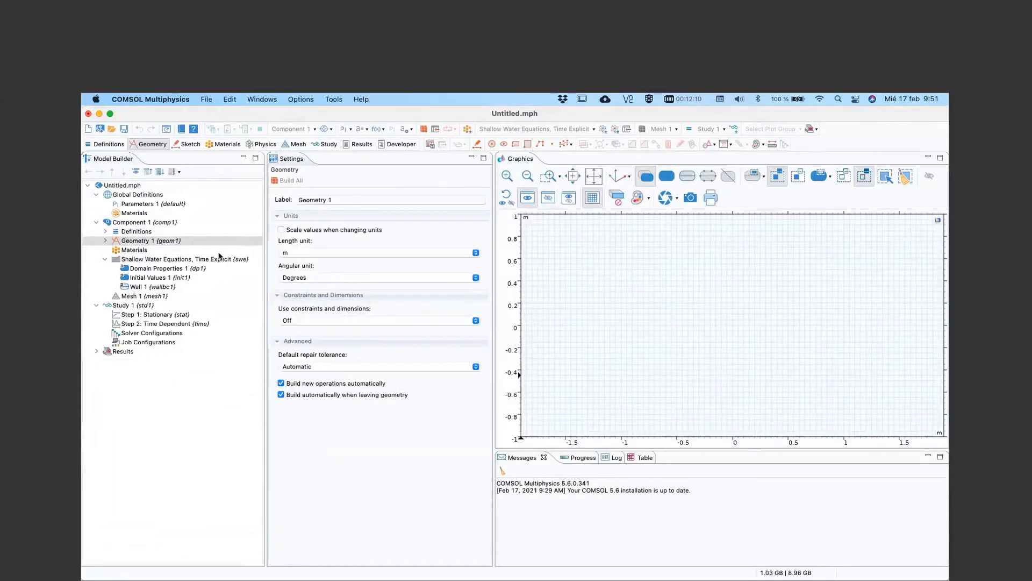
left_click(106, 241)
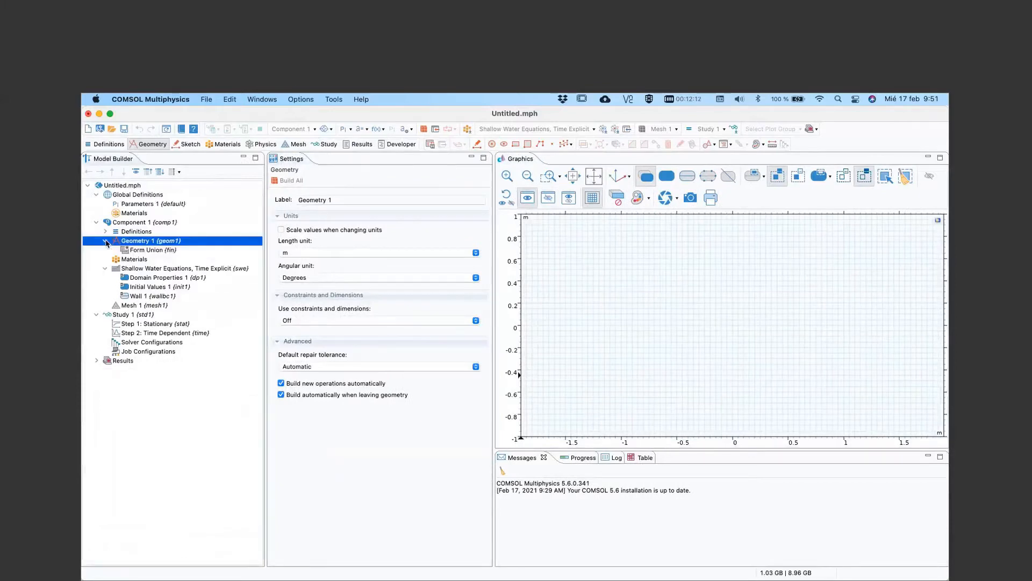
right_click(148, 242)
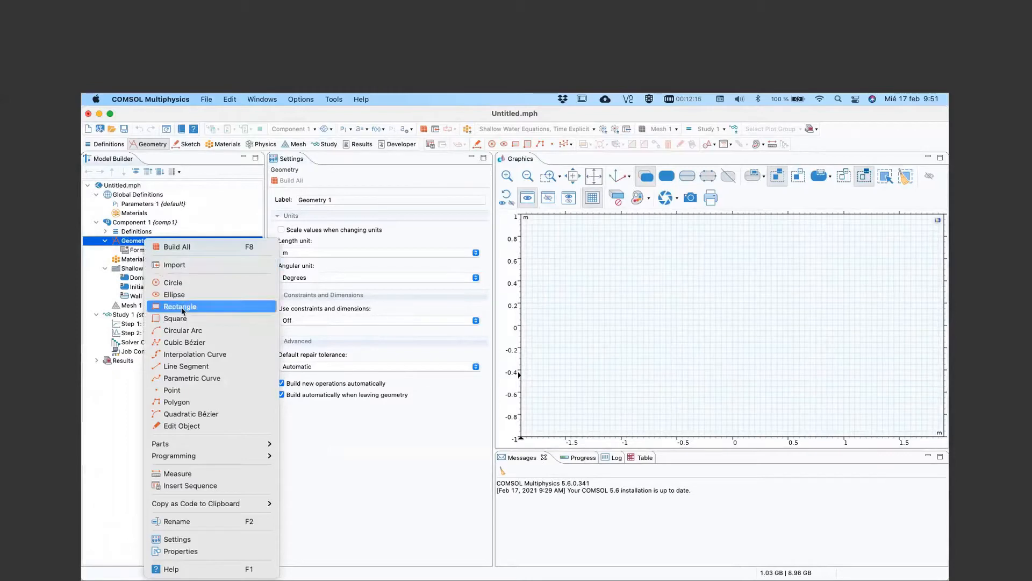
left_click(180, 306)
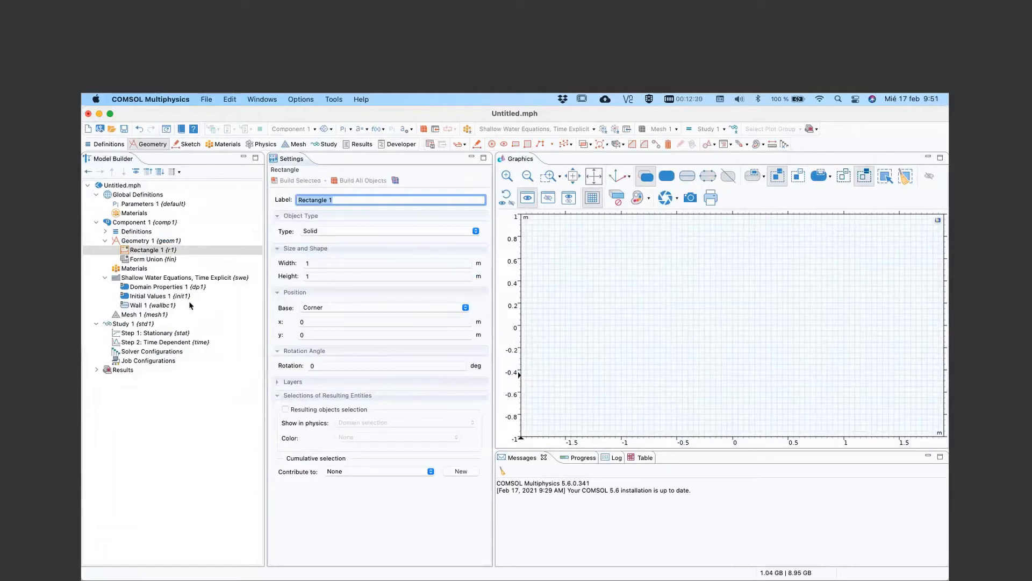
left_click(371, 262)
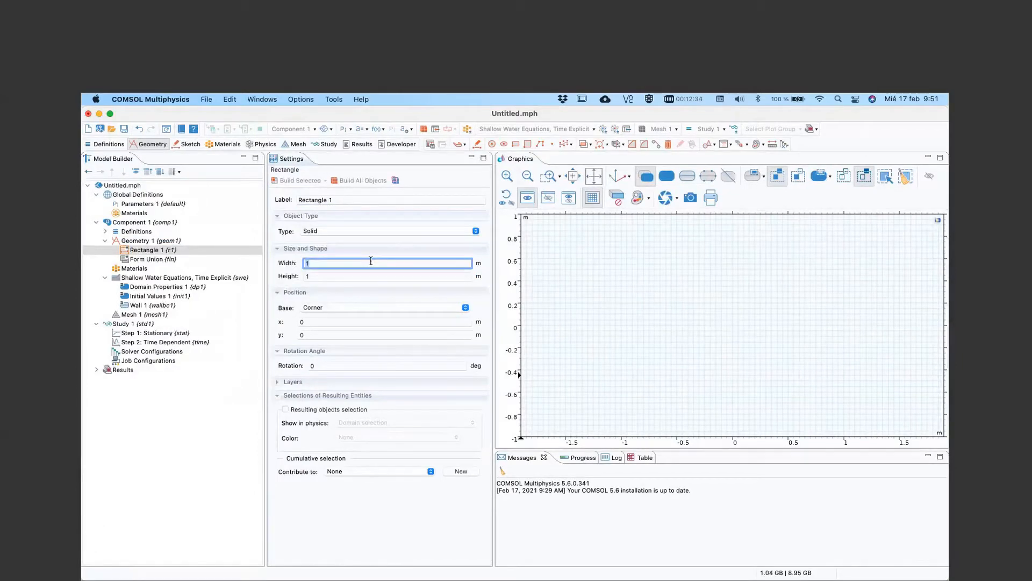
type("5.448")
key("Tab")
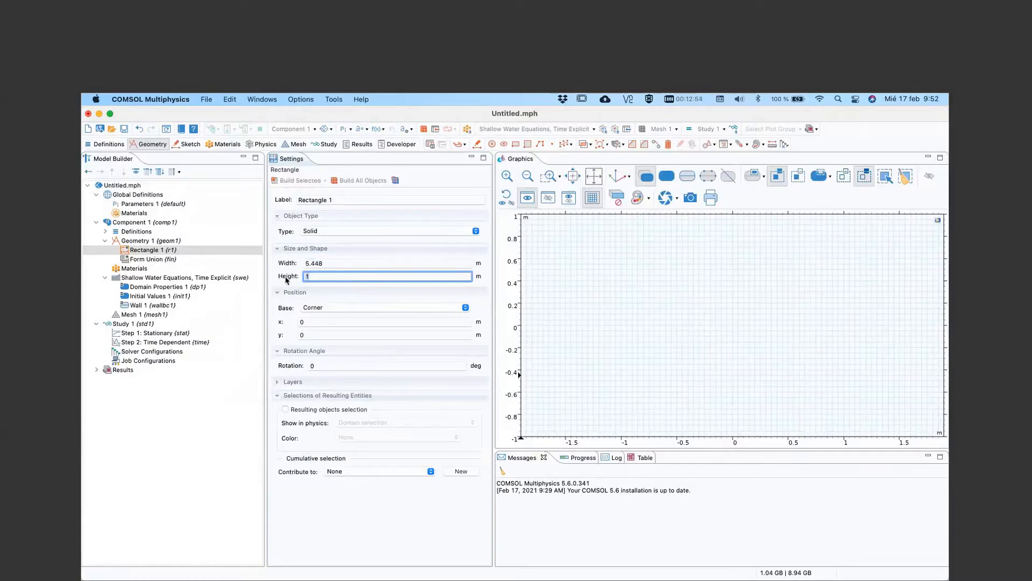
type("3.402")
left_click(355, 180)
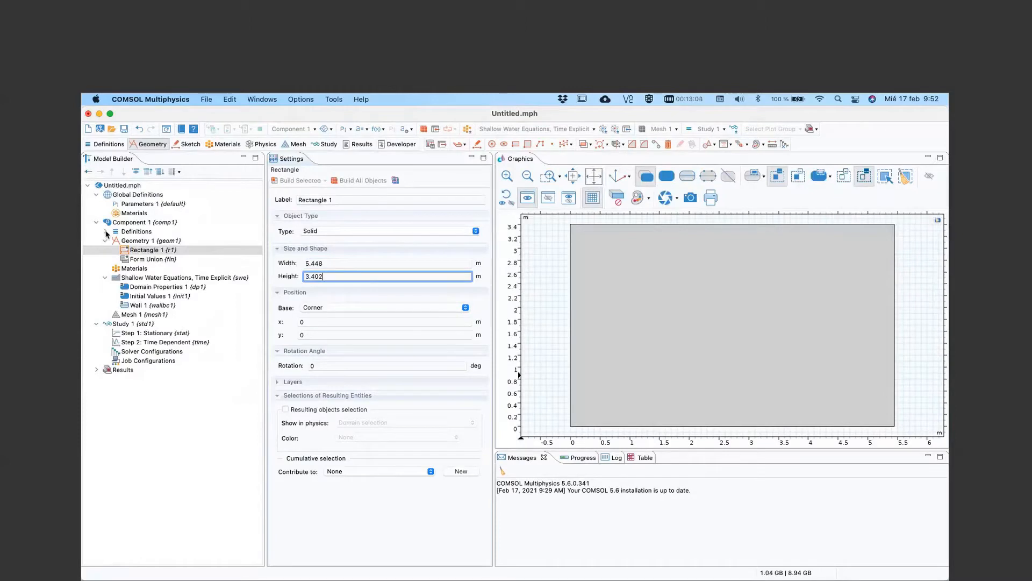
Step: Add an interpolation function to Component 1's definitions and label it "Inverse of Bottom Topography"
left_click(106, 232)
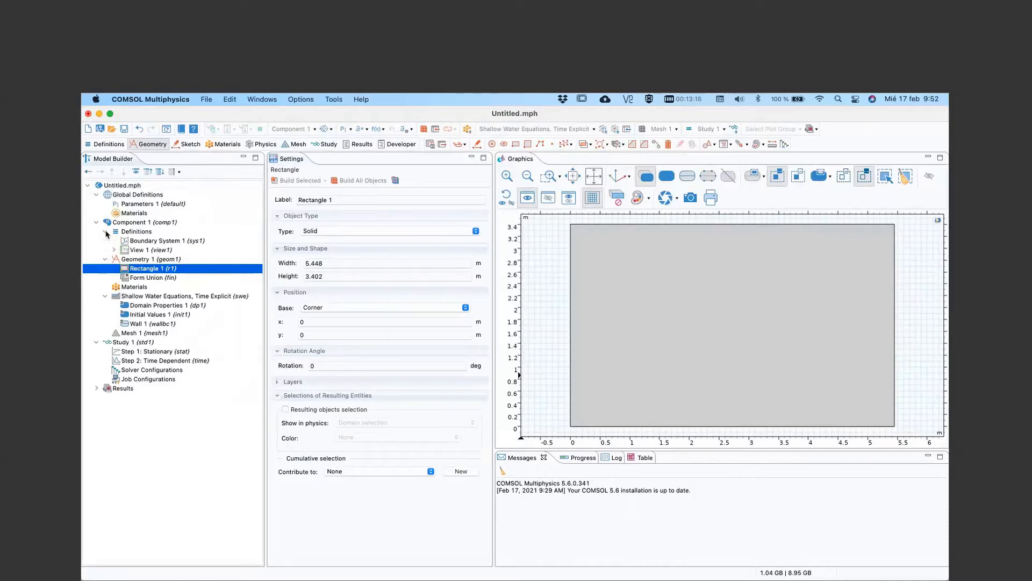
left_click(129, 232)
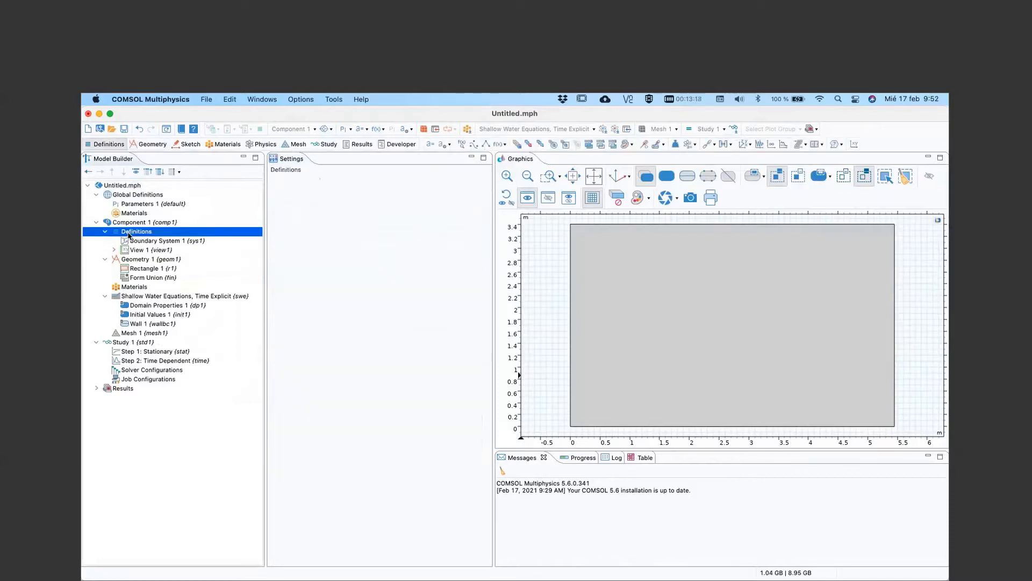
right_click(129, 235)
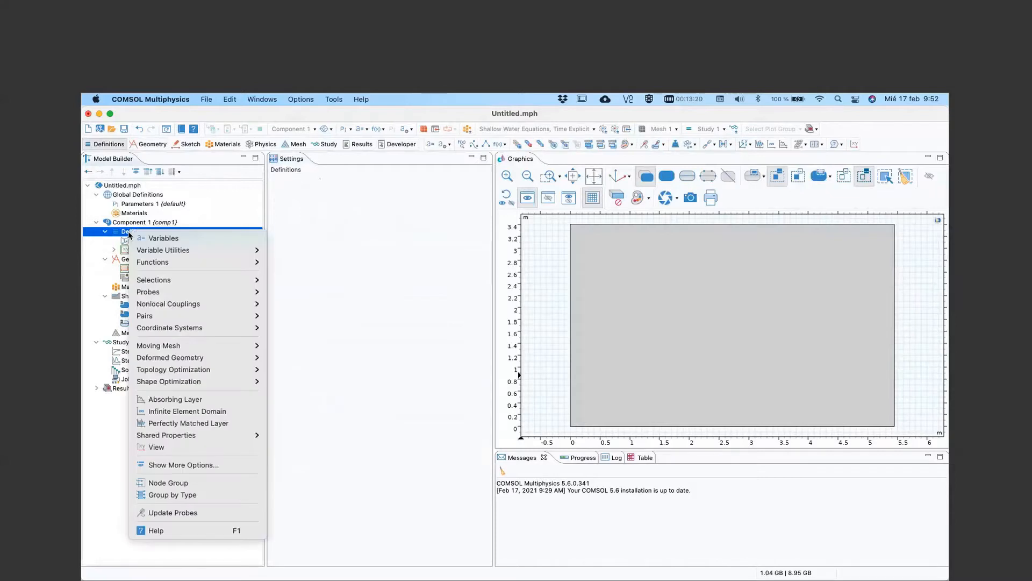
mouse_move(152, 265)
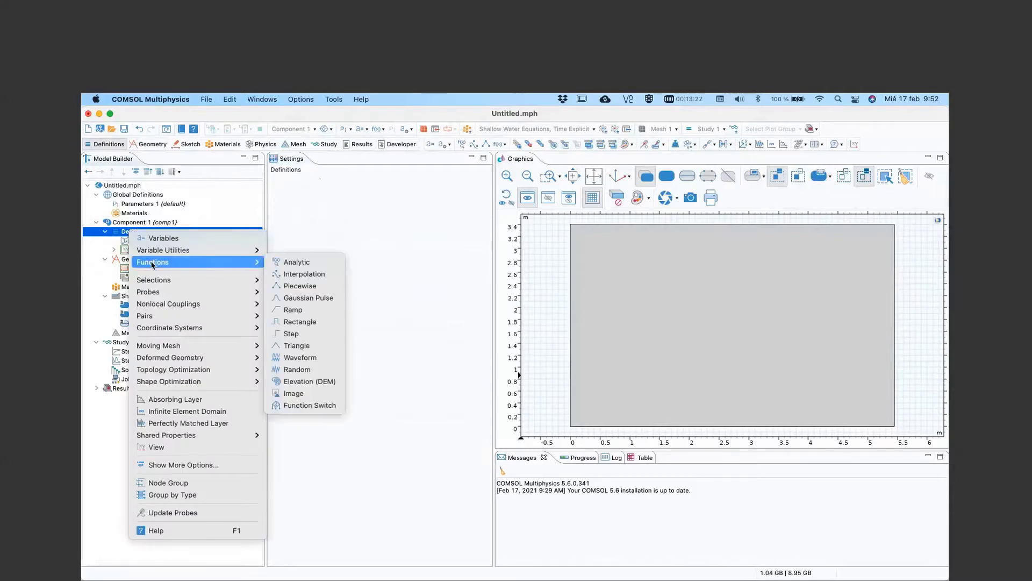
left_click(333, 275)
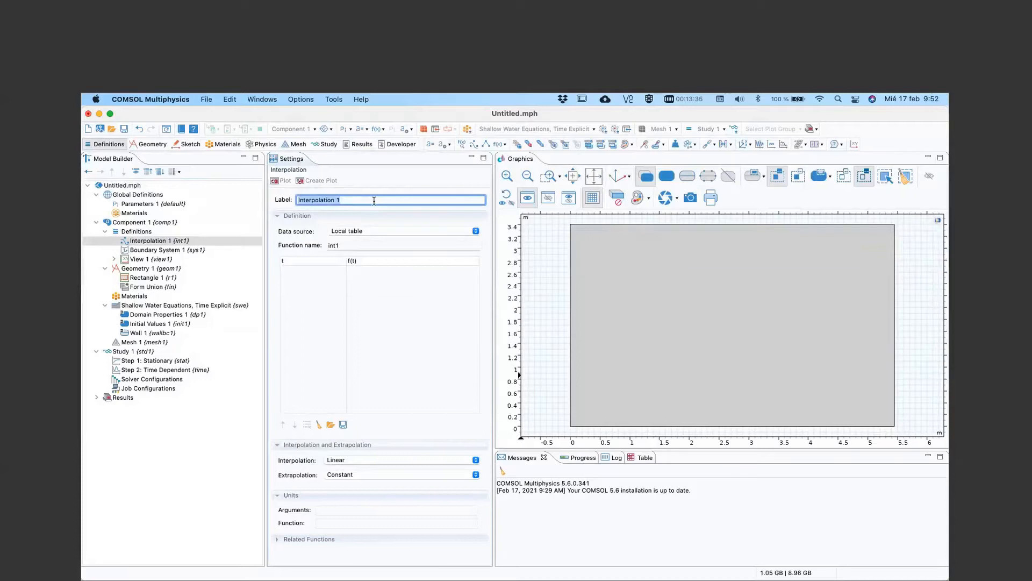
type("Inverse of Bottom Topography")
Step: Set the interpolation's data source to File and import monai_runup_bathymetry.txt into the model
left_click(354, 232)
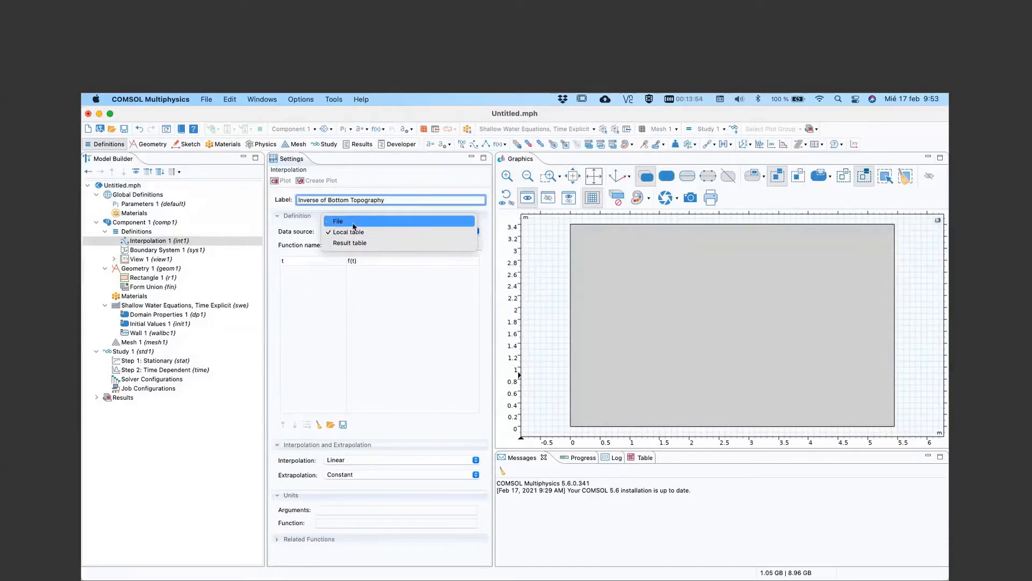
left_click(354, 223)
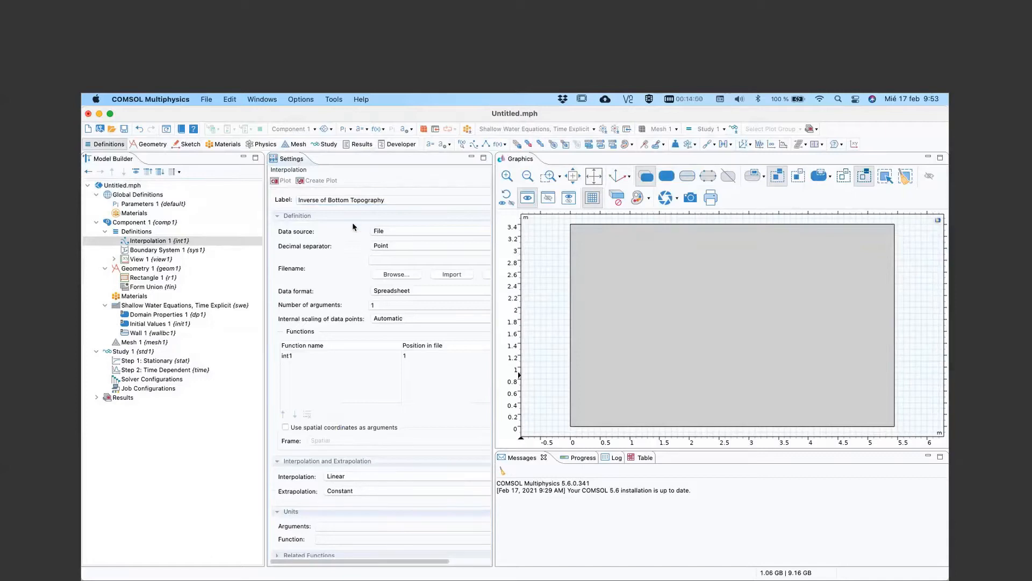
left_click_drag(493, 281, 563, 280)
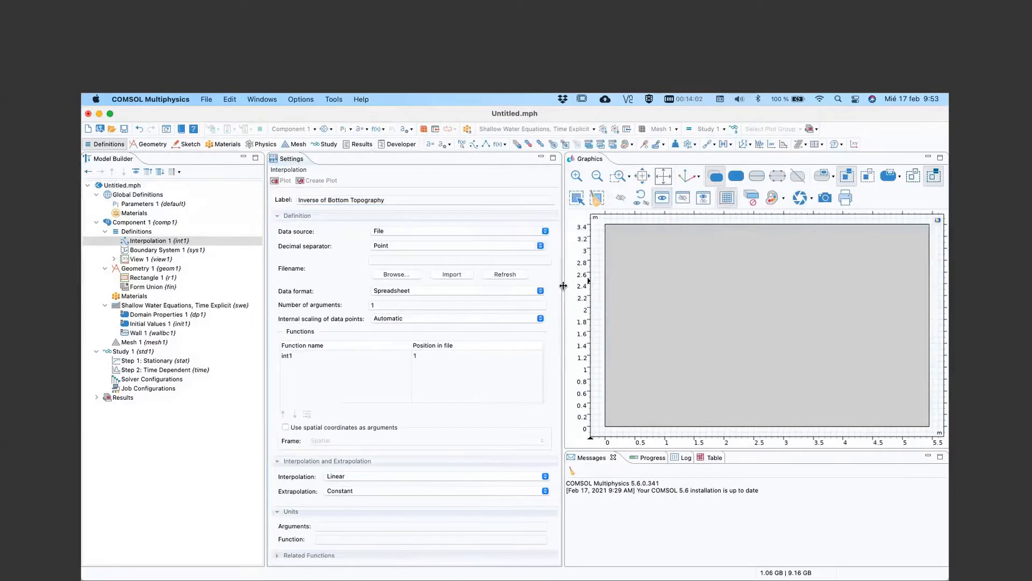
left_click(386, 275)
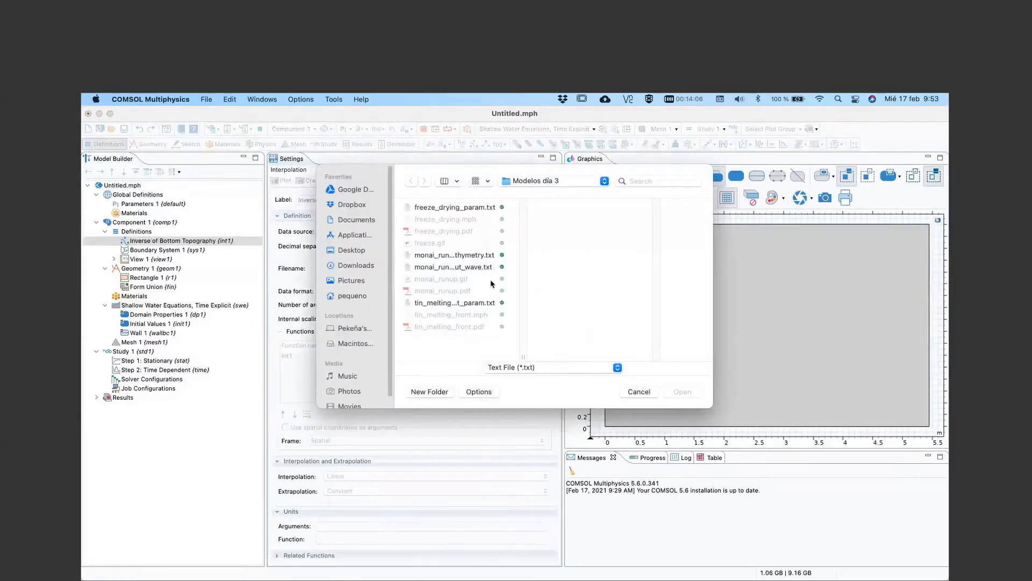
left_click_drag(523, 357, 541, 357)
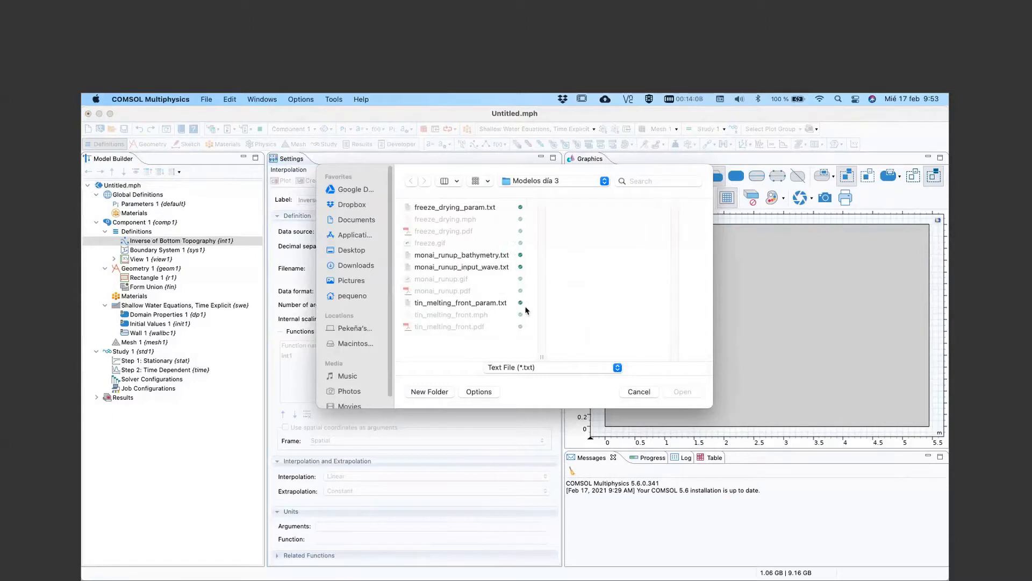
left_click(477, 256)
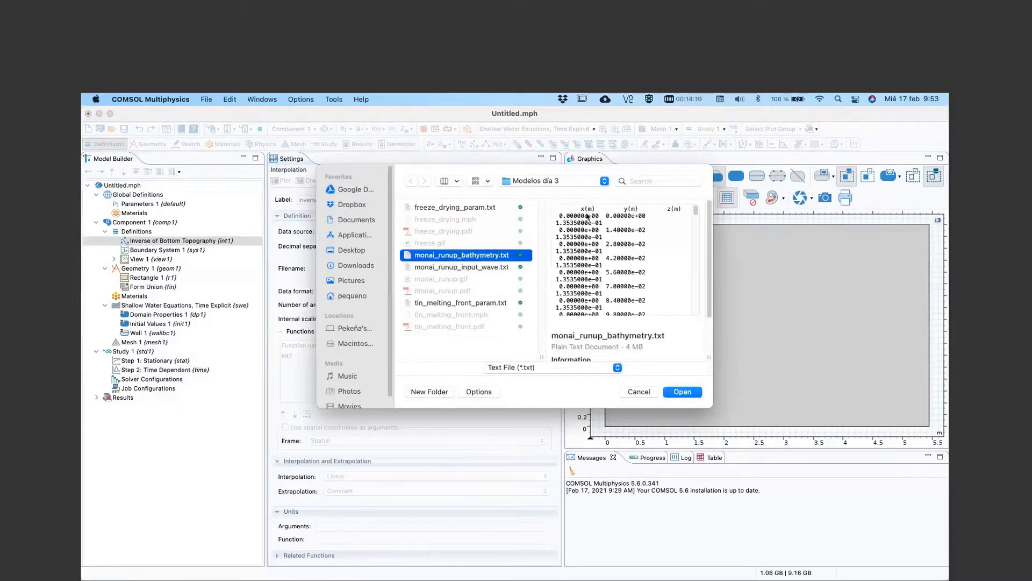
left_click(686, 393)
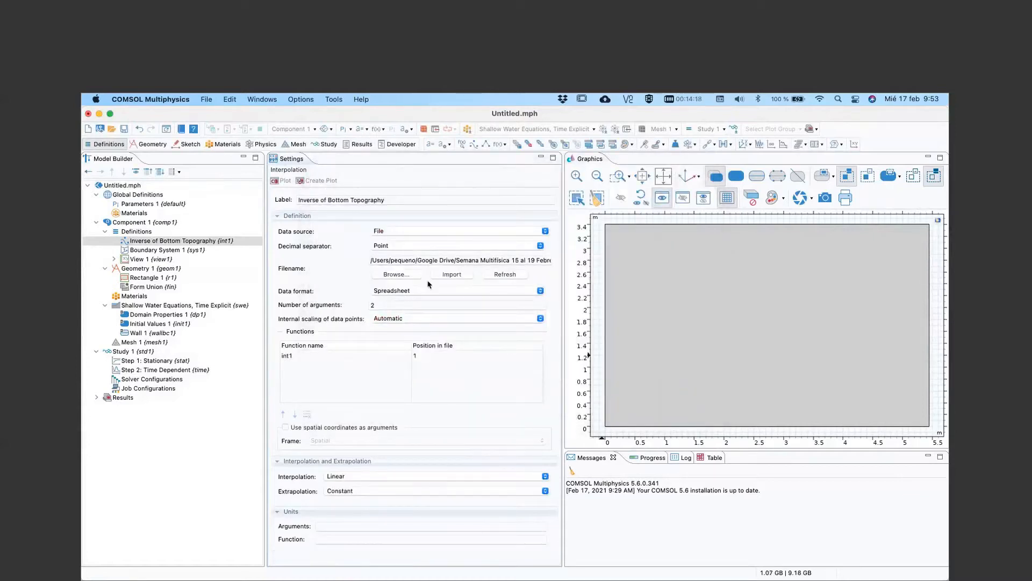
left_click(451, 274)
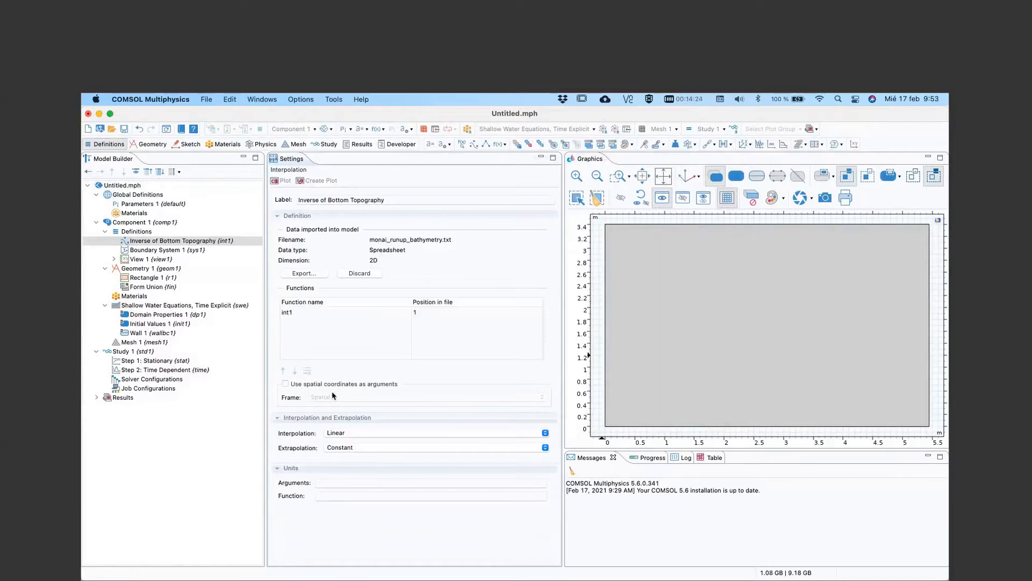
Step: Enable spatial coordinates as arguments for the bathymetry interpolation and name its function zB
left_click(284, 385)
left_click(316, 314)
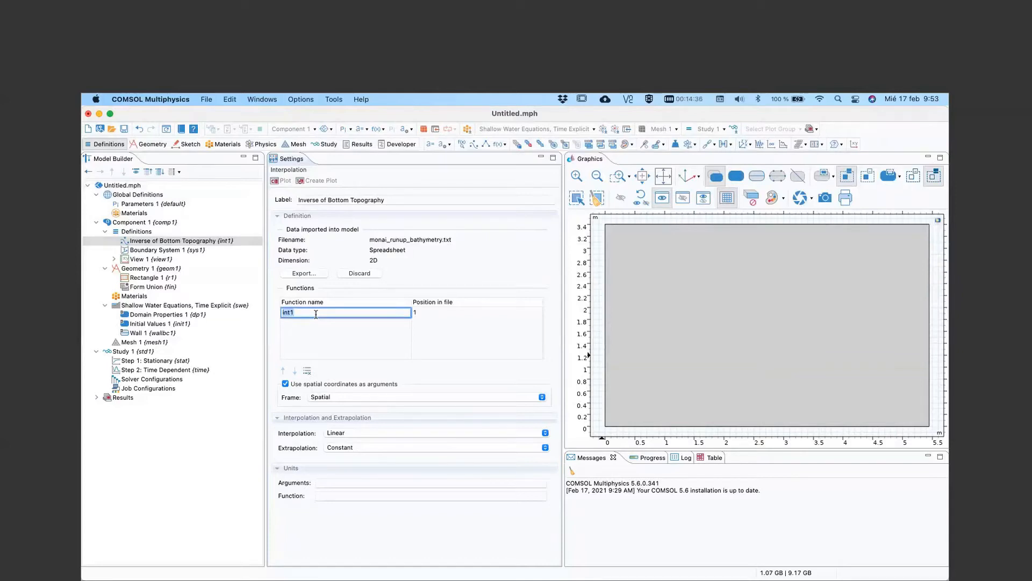
type("zB")
Step: Plot the zB function and inspect the bottom topography surface from another side
left_click(281, 183)
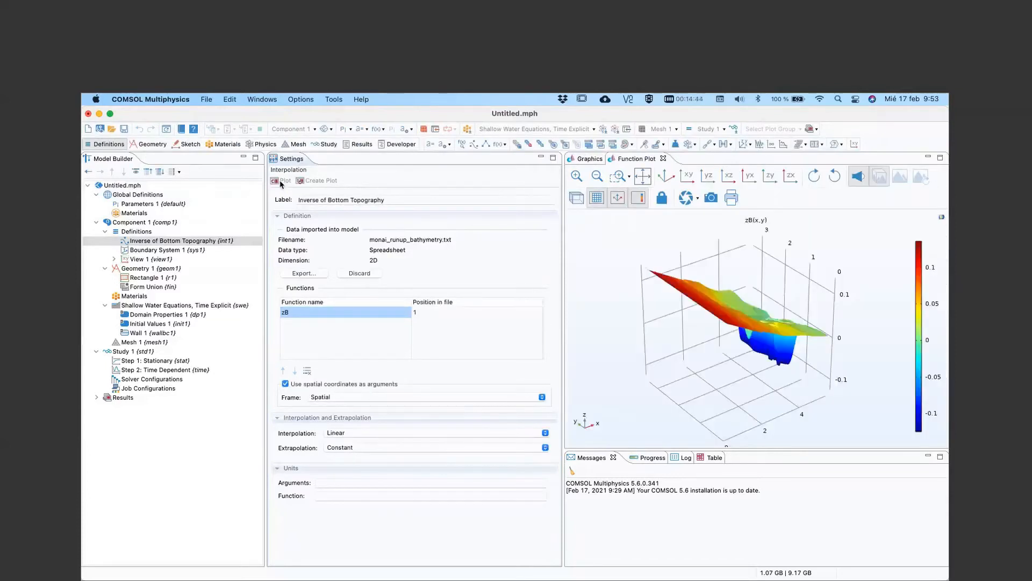
left_click_drag(682, 387, 768, 347)
mouse_move(743, 373)
left_mouse_down()
mouse_move(742, 350)
mouse_move(739, 383)
left_mouse_up()
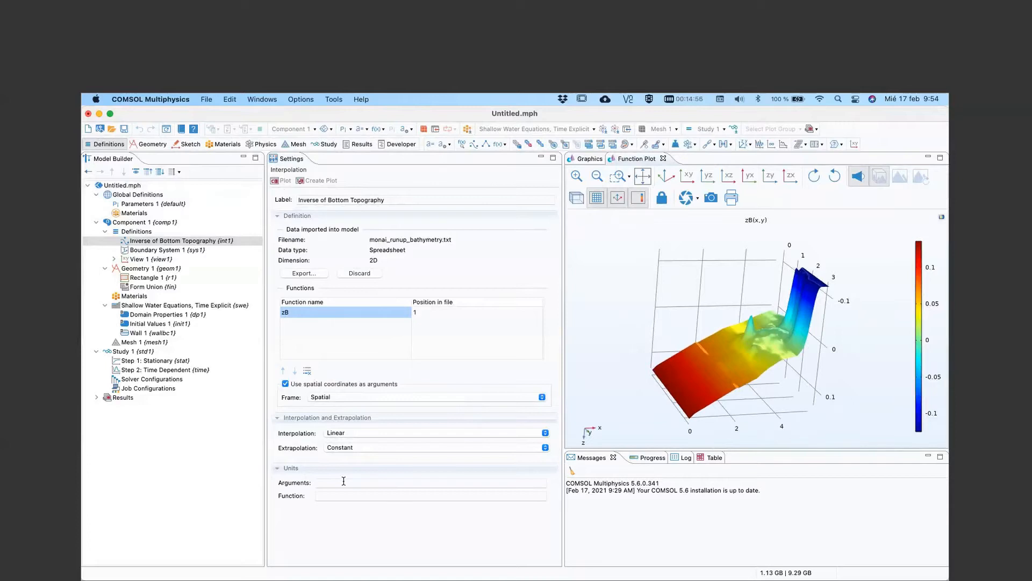
Step: Set the unit of the zB function's values to m
left_click(343, 482)
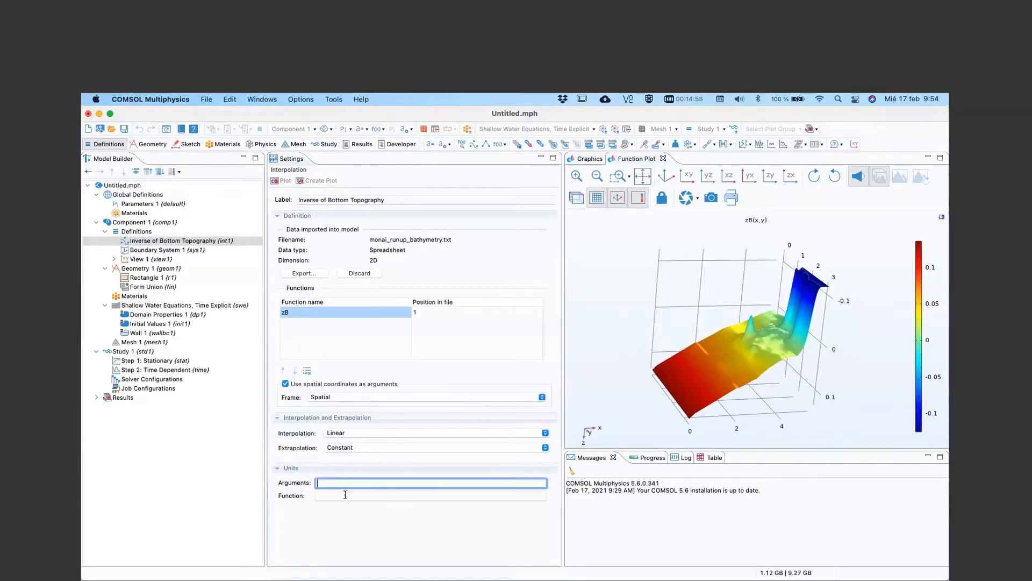
left_click(345, 494)
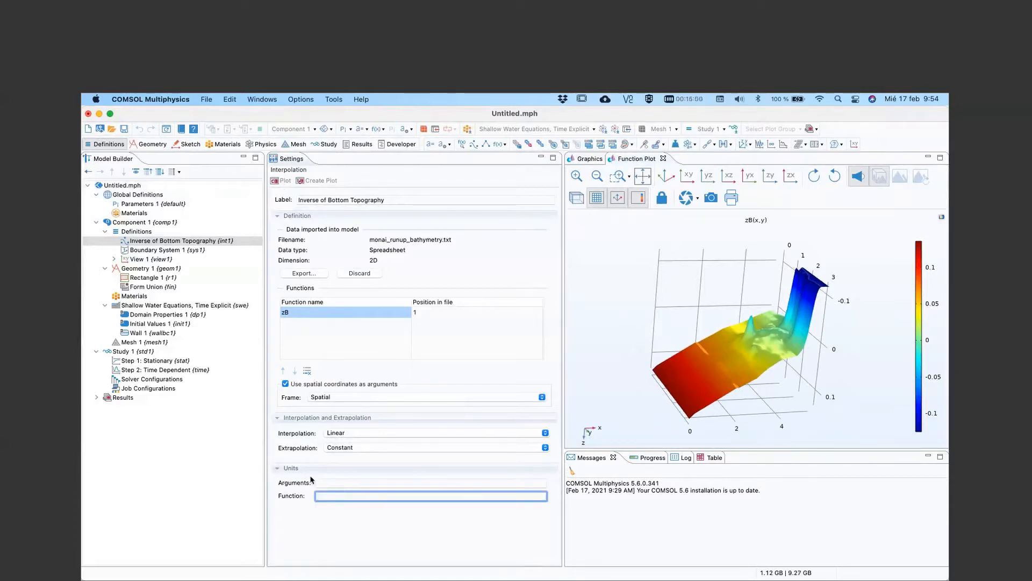
type("m")
left_click(687, 199)
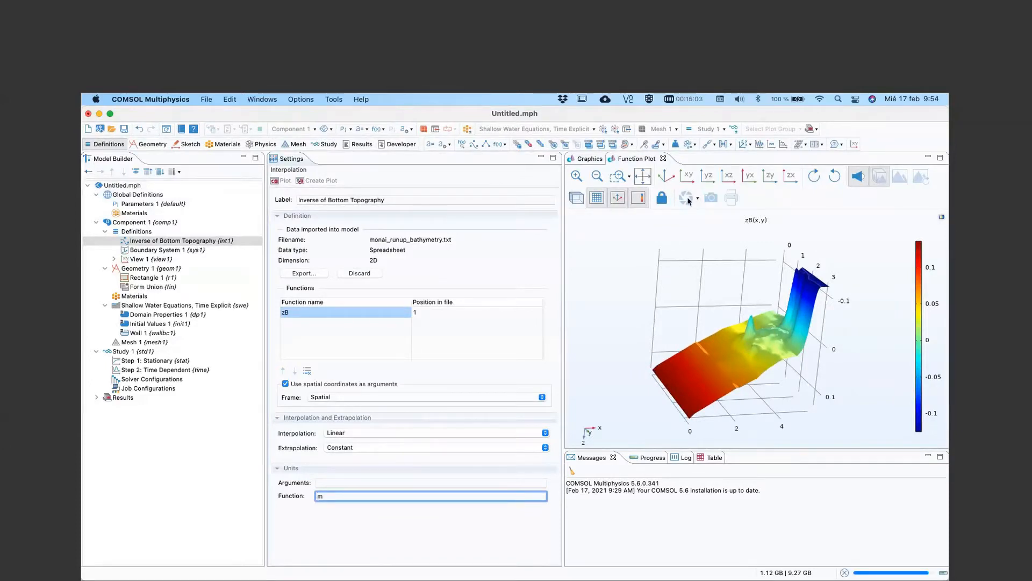
Step: Add a second interpolation function to the component's definitions and label it Wave Profile
left_click_drag(705, 228, 707, 321)
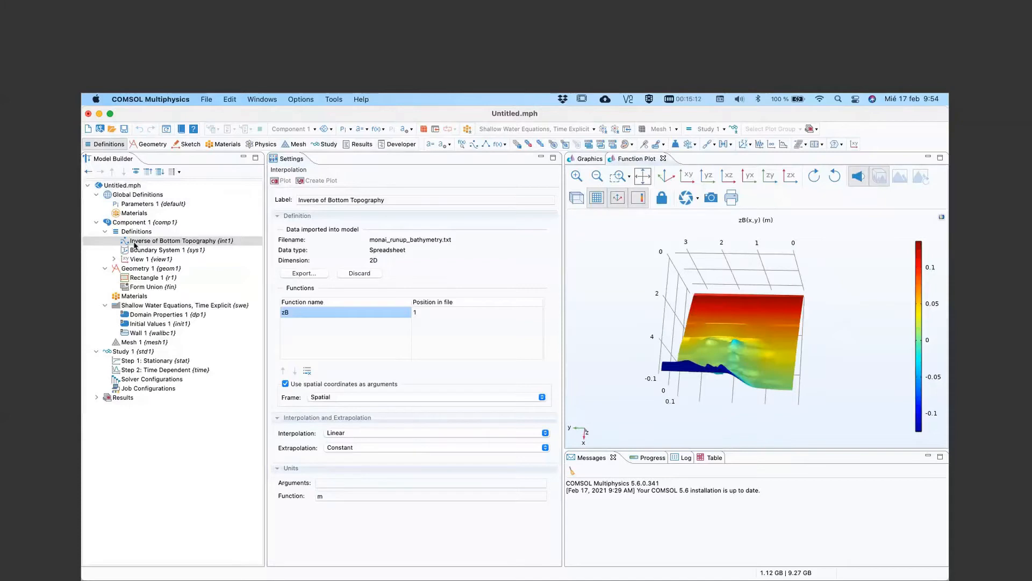
left_click(133, 232)
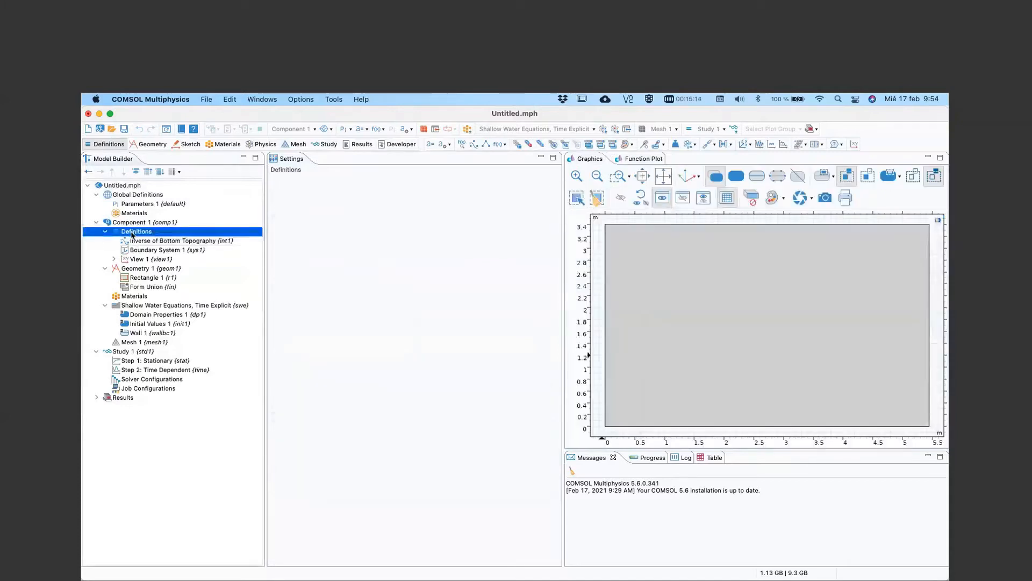
right_click(133, 232)
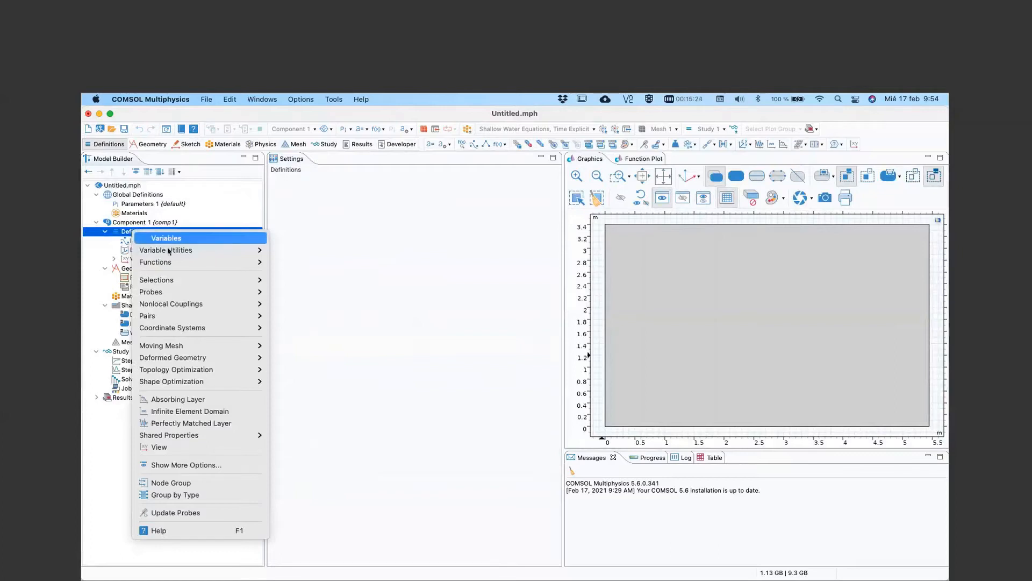
mouse_move(253, 263)
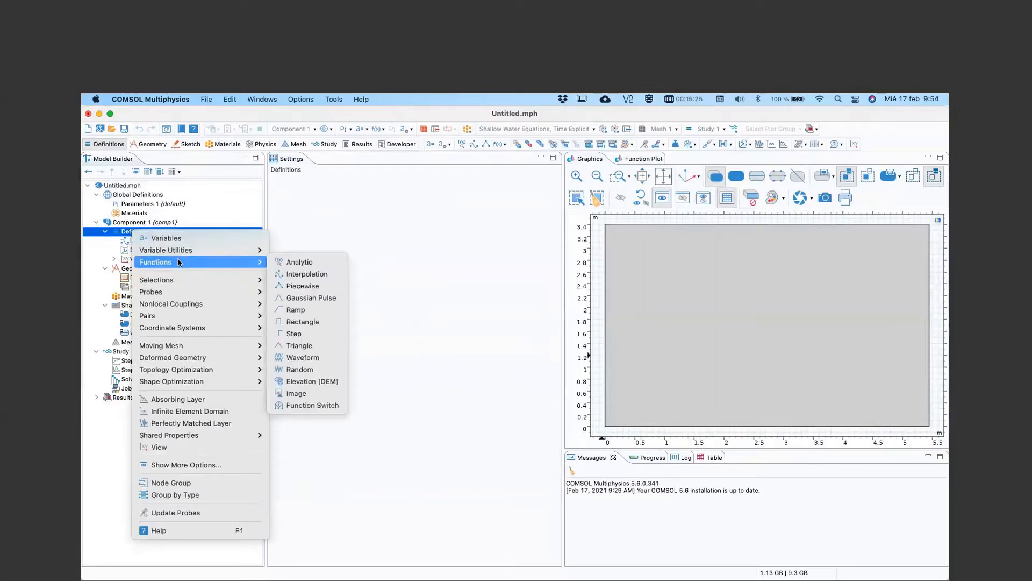
left_click(307, 274)
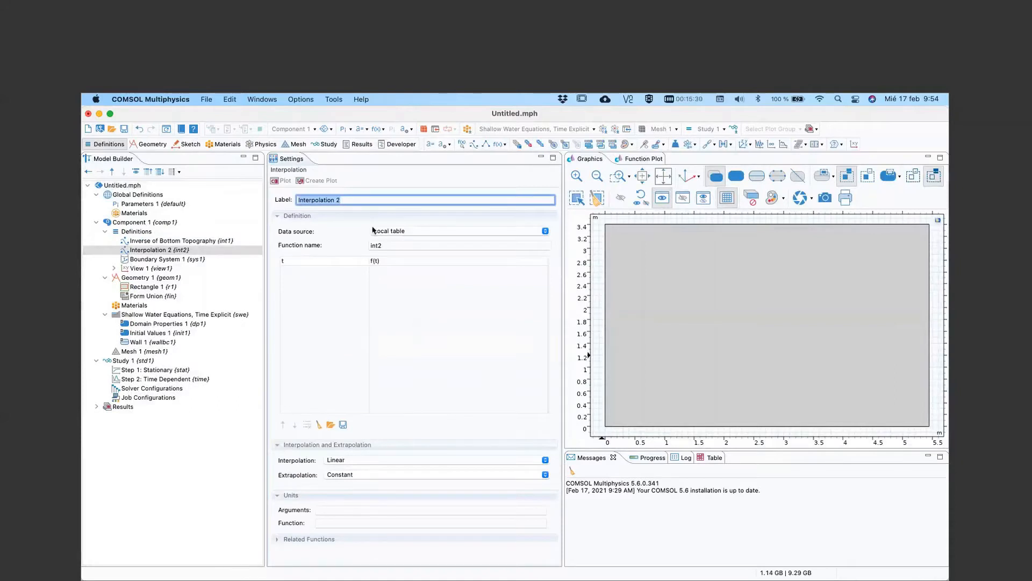
type("Wave Profile")
Step: Set the Wave Profile data source to File and import monai_runup_input_wave.txt
left_click(399, 232)
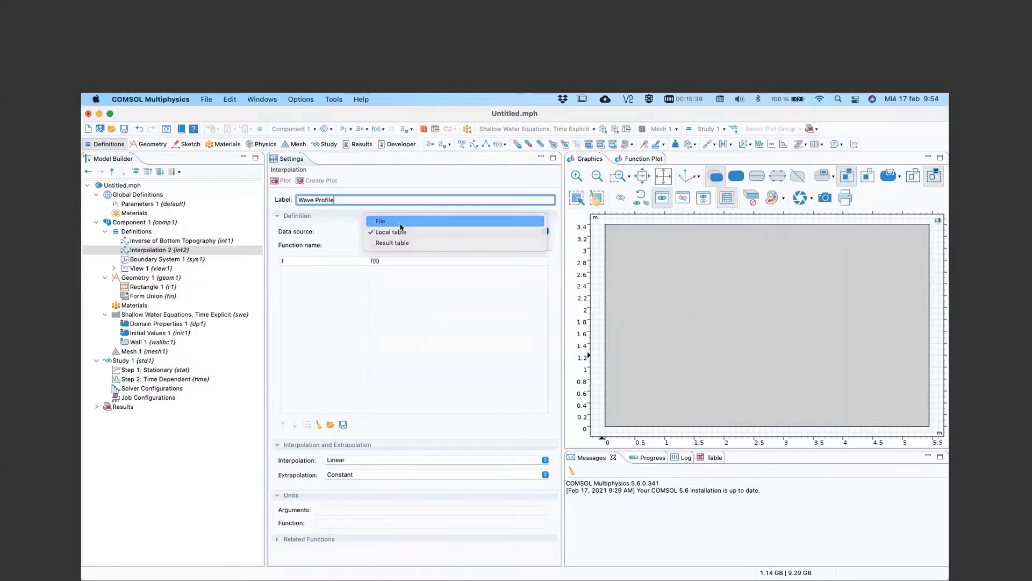
left_click(400, 223)
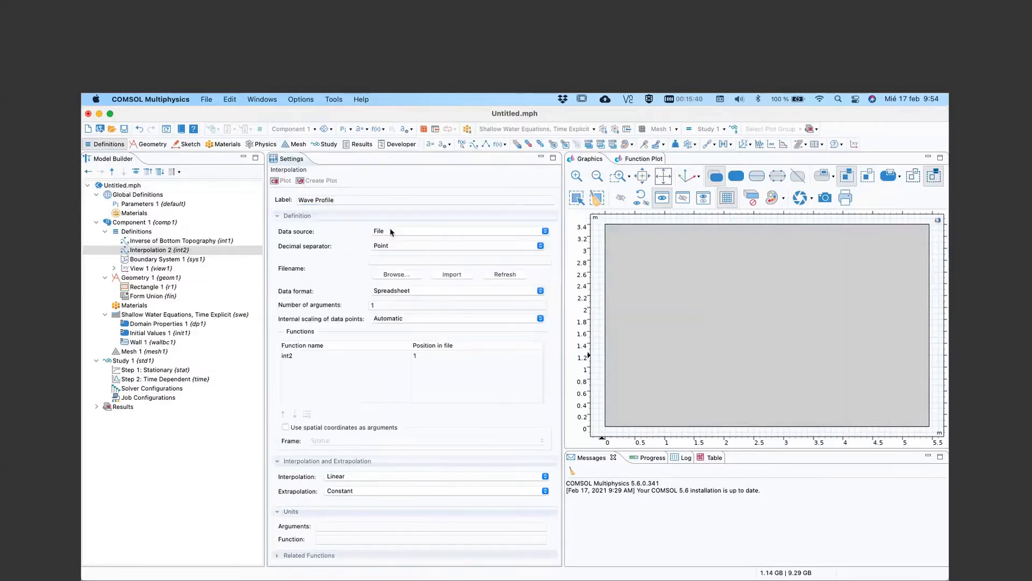
left_click(400, 275)
left_click(484, 269)
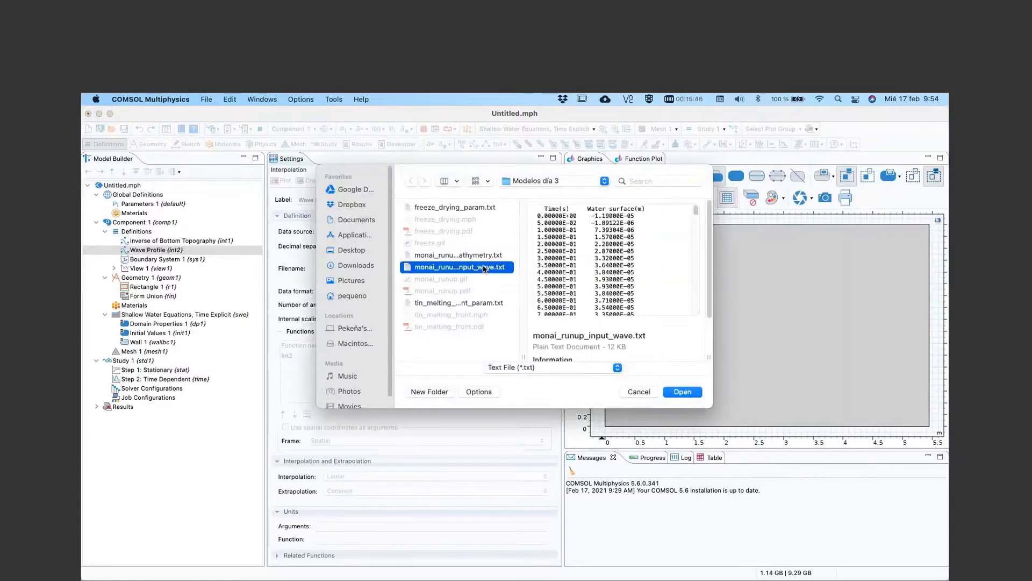
left_click(682, 392)
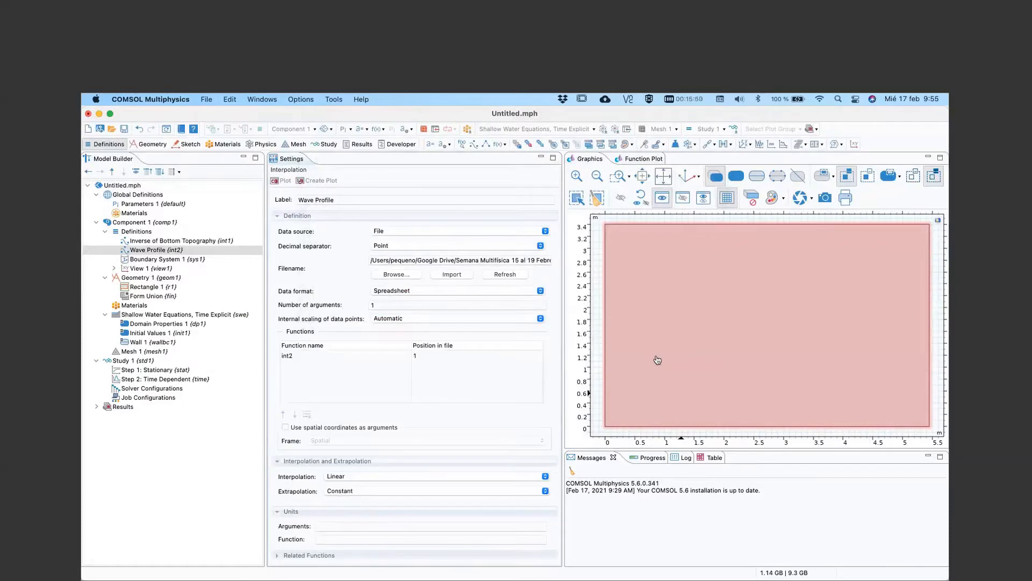
left_click(450, 275)
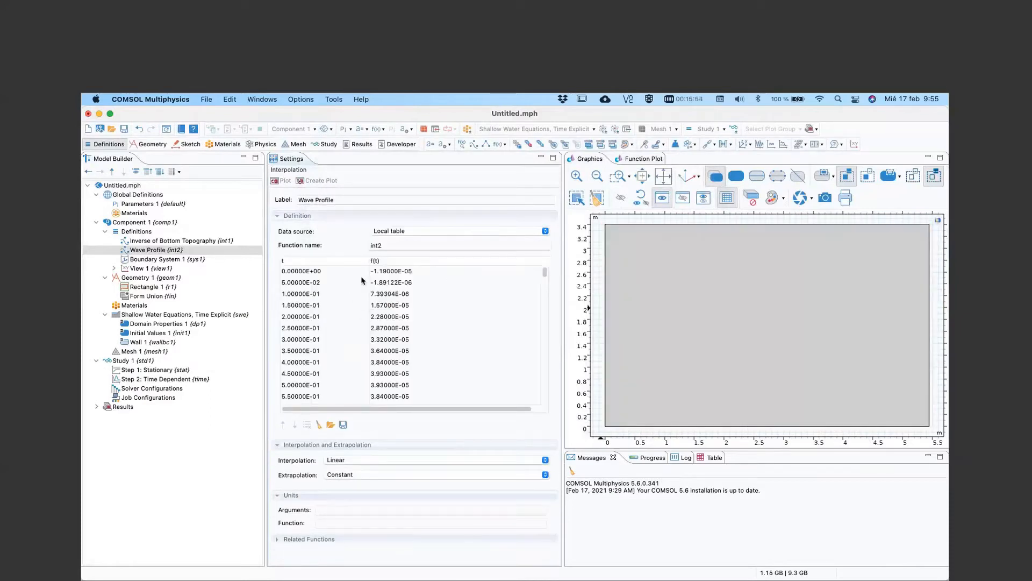
Step: Name the Wave Profile function H_in and plot it
double_click(390, 247)
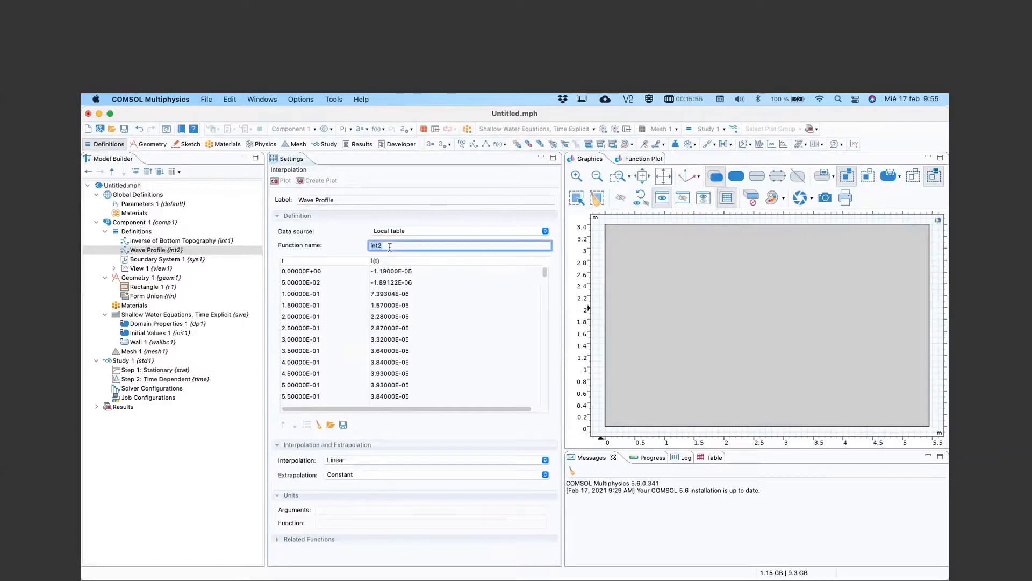
type("H_in")
left_click(275, 182)
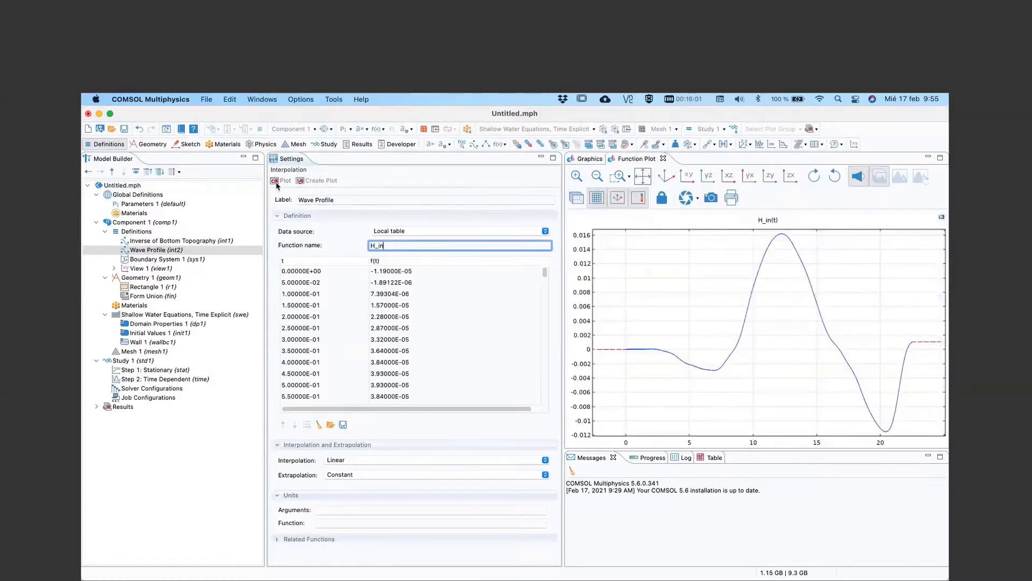
Step: Set the H_in function's unit to m and its argument unit to s, replotting the wave profile with these units
left_click(336, 523)
type("m")
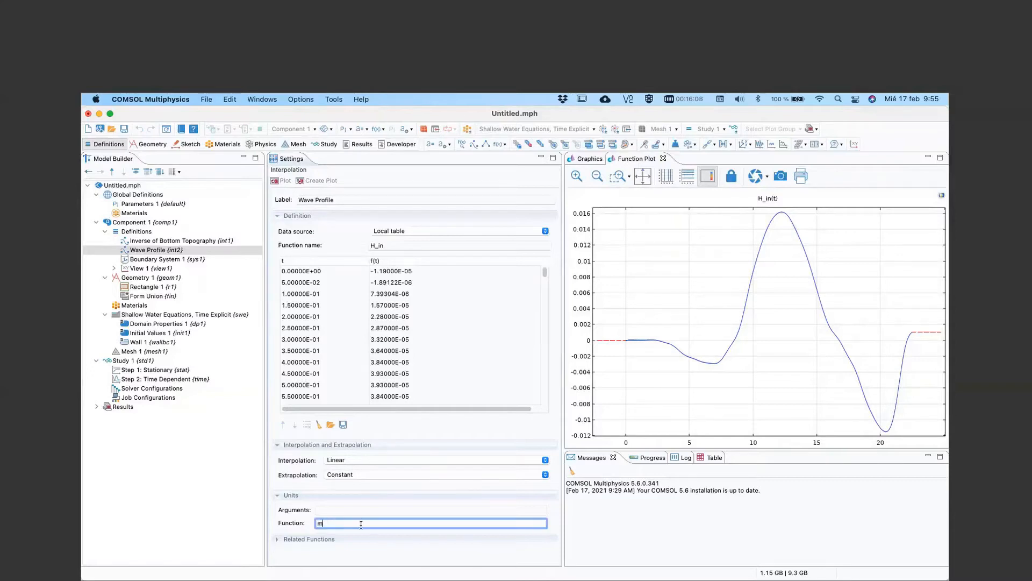
left_click(284, 182)
left_click(339, 508)
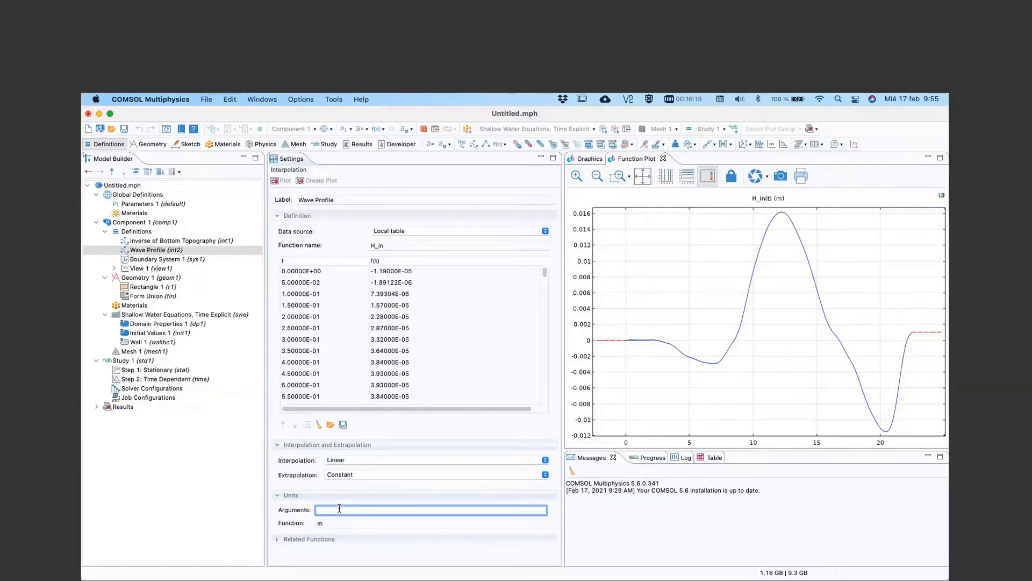
type("s")
left_click(282, 181)
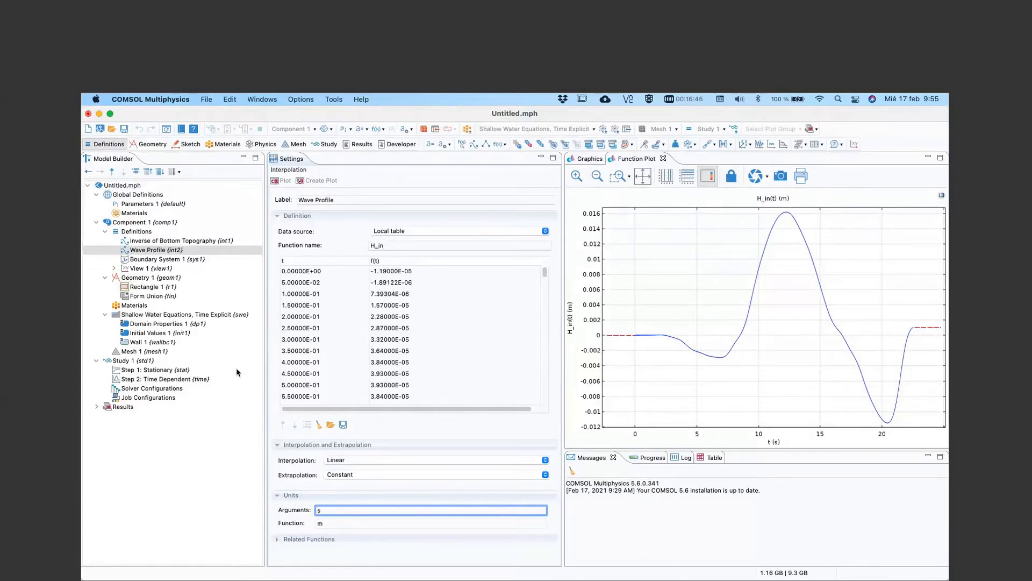
left_click(105, 232)
double_click(129, 233)
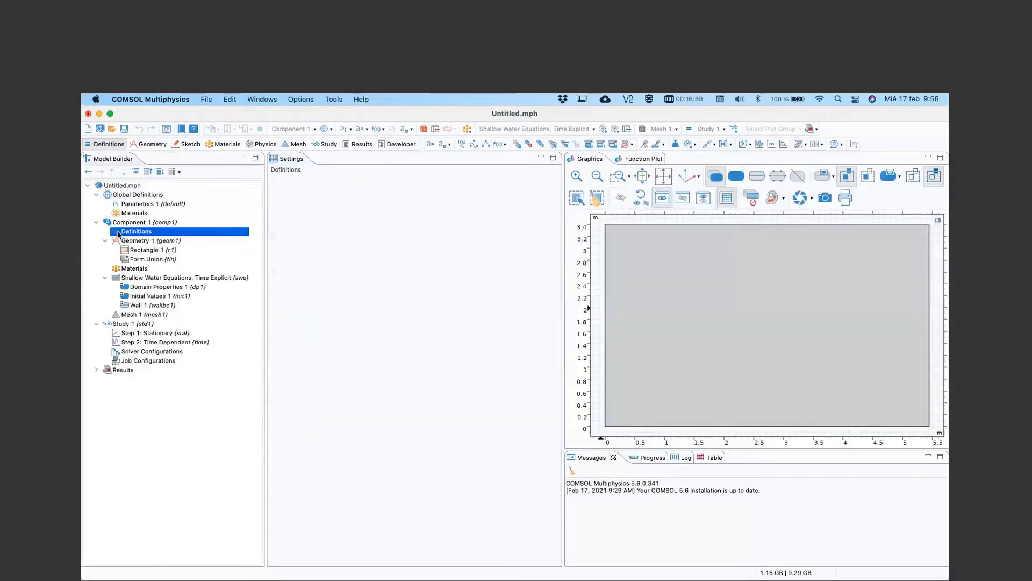
right_click(137, 235)
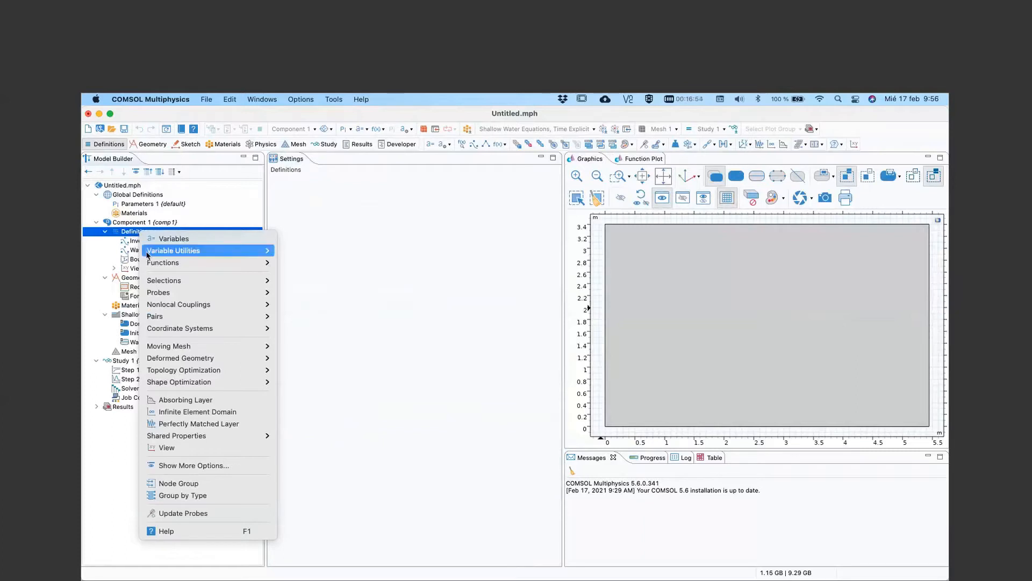
mouse_move(164, 295)
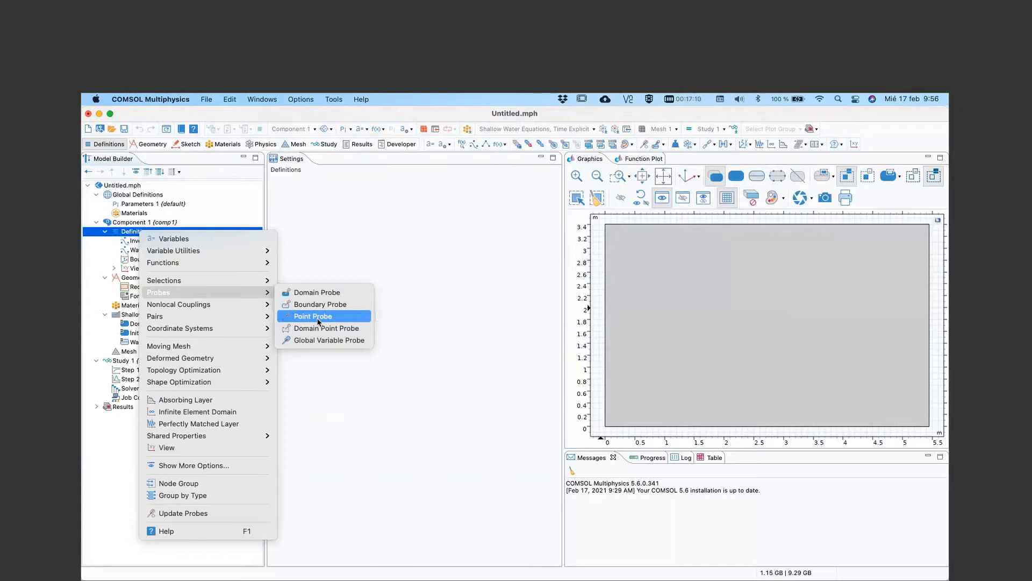
left_click(295, 242)
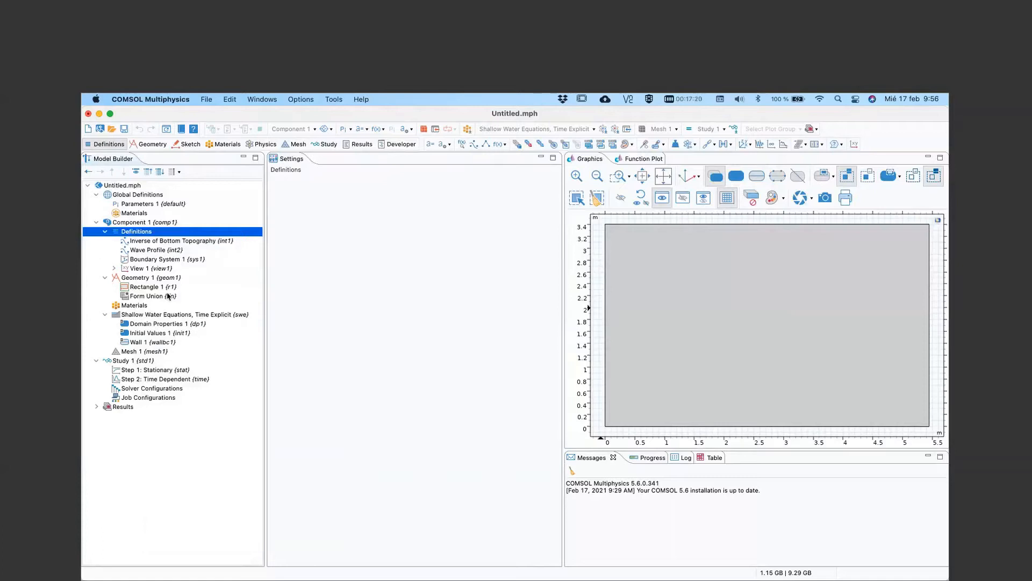
Step: Review the shallow water interface's equations and dependent variables, and set the bottom height in Domain Properties 1 to -zB
left_click(150, 316)
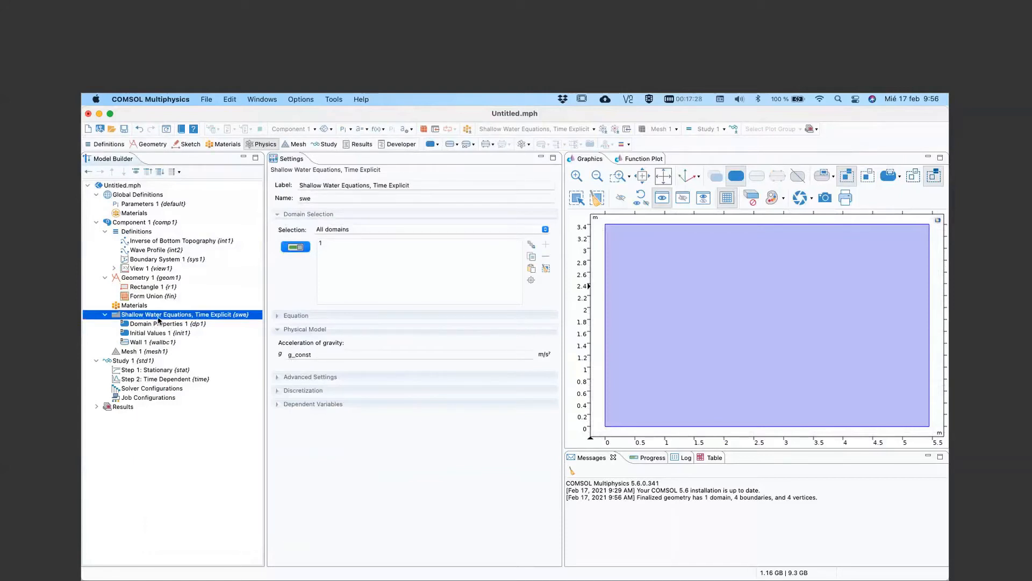
left_click(296, 316)
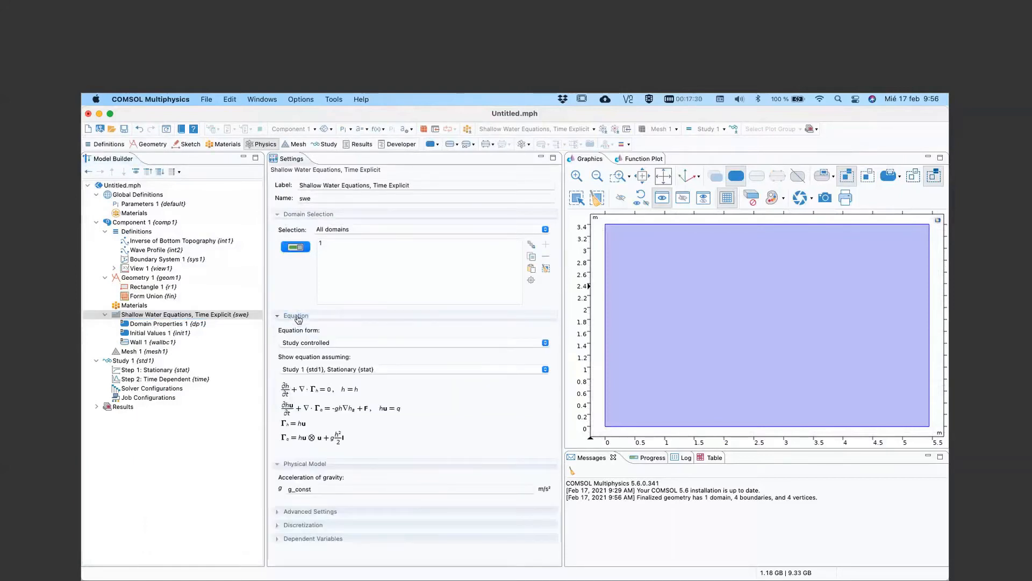
left_click(297, 316)
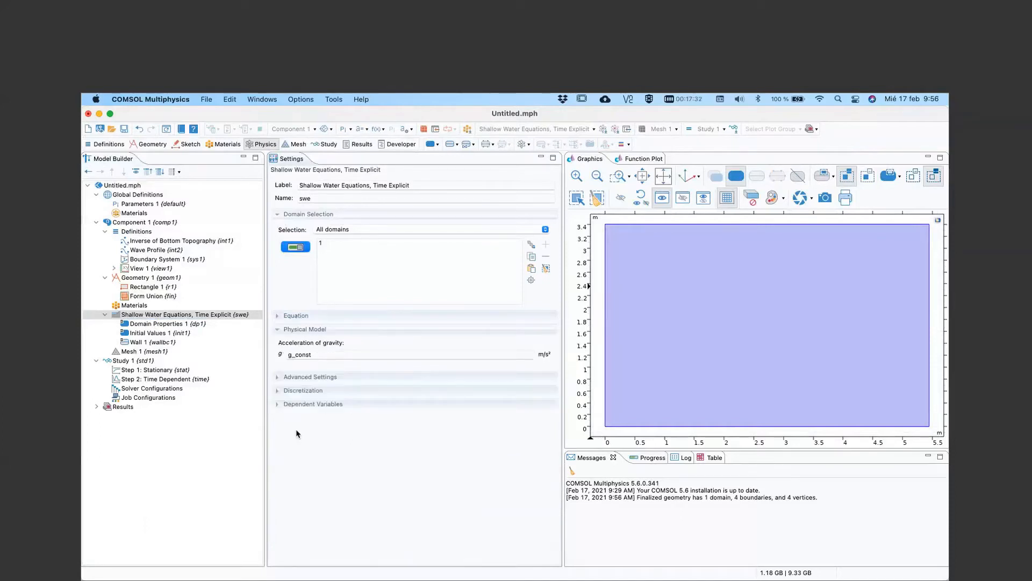
left_click(298, 408)
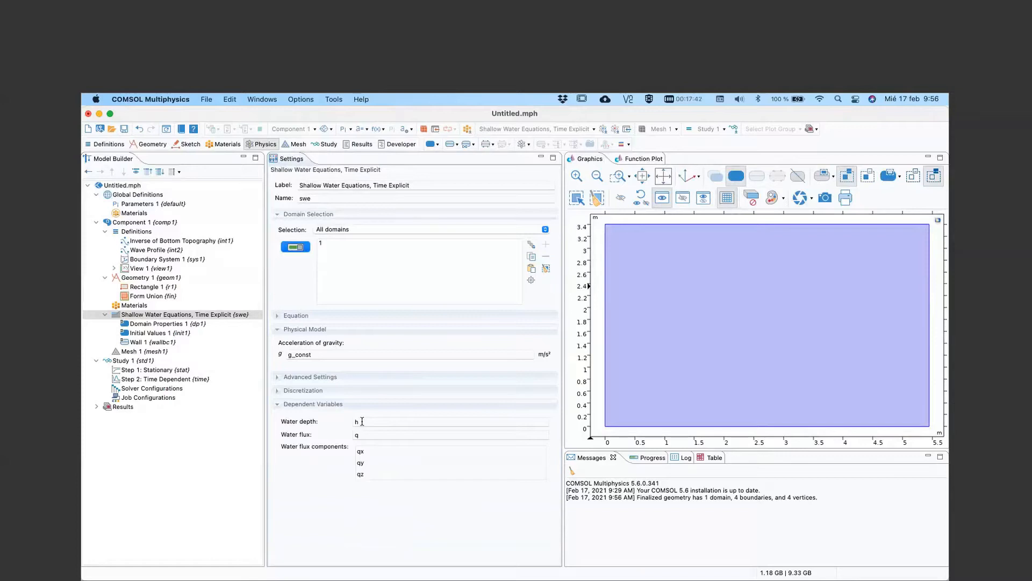
left_click(185, 325)
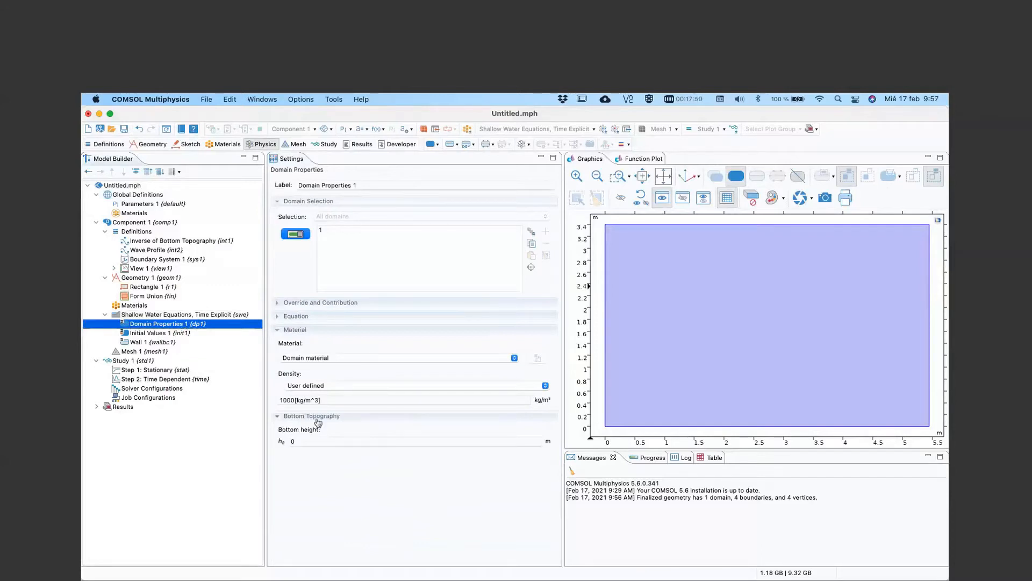
left_click(317, 441)
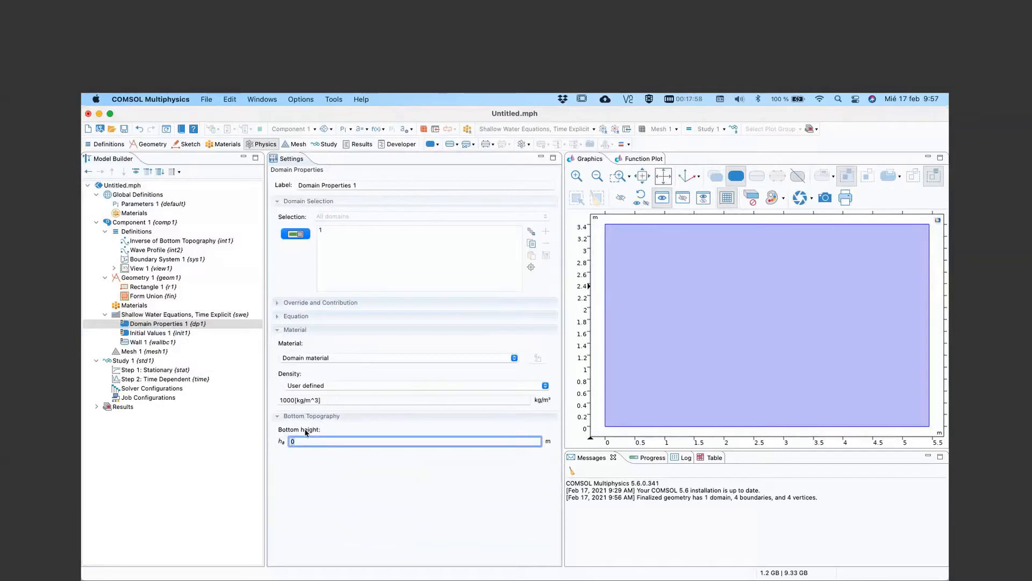
type("-zB")
Step: Plot the inverse bottom topography again, examine its orientation from several angles, and return to Domain Properties 1
left_click(151, 242)
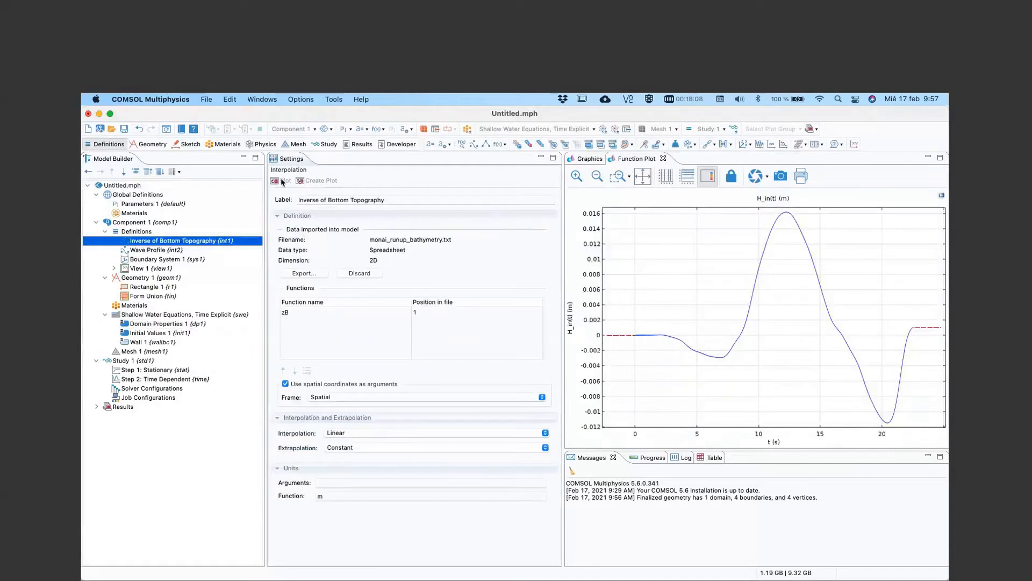
left_click(283, 181)
mouse_move(782, 393)
left_mouse_down()
mouse_move(781, 358)
mouse_move(790, 390)
left_mouse_up()
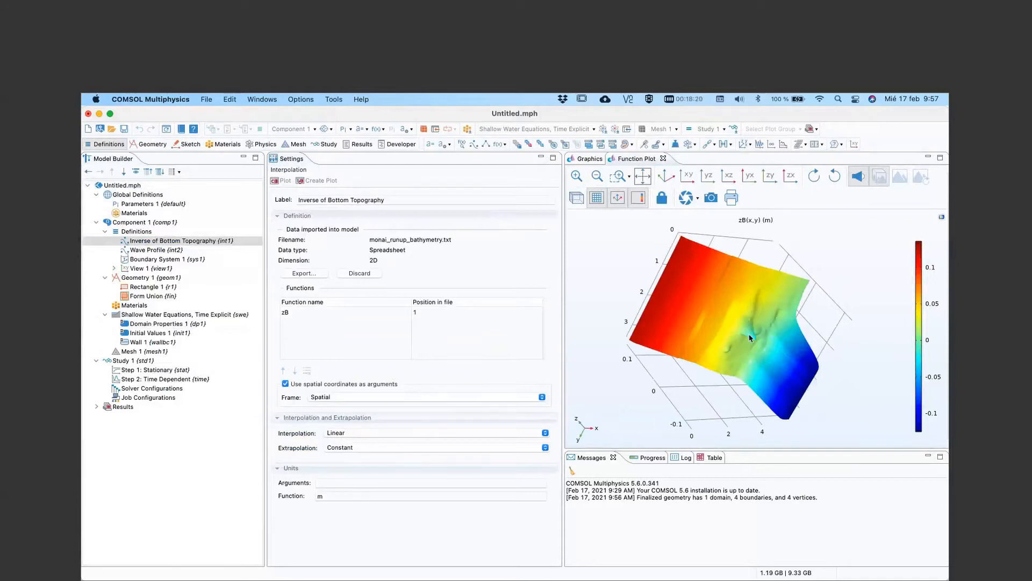
left_click_drag(753, 376, 734, 391)
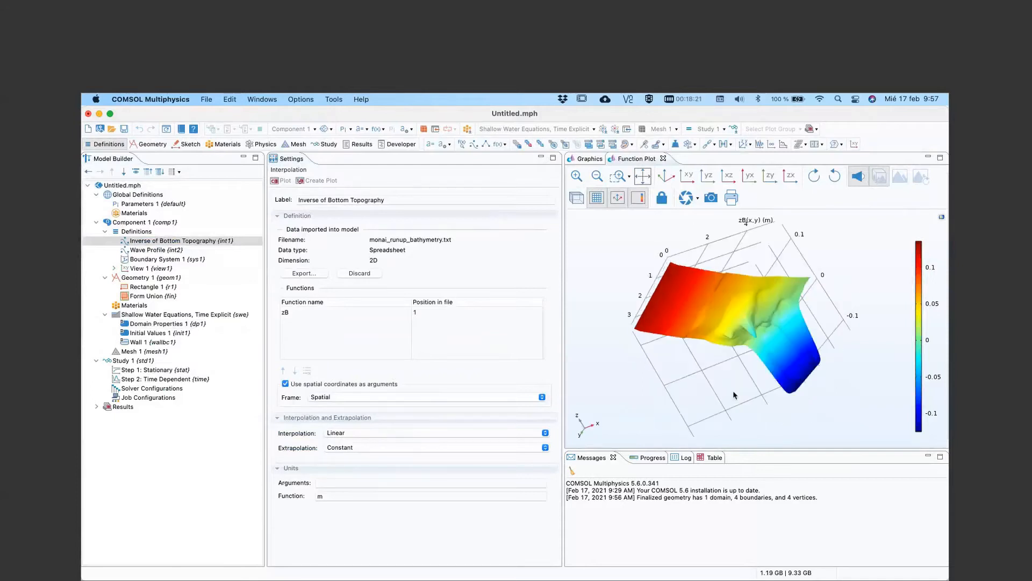
left_click(666, 178)
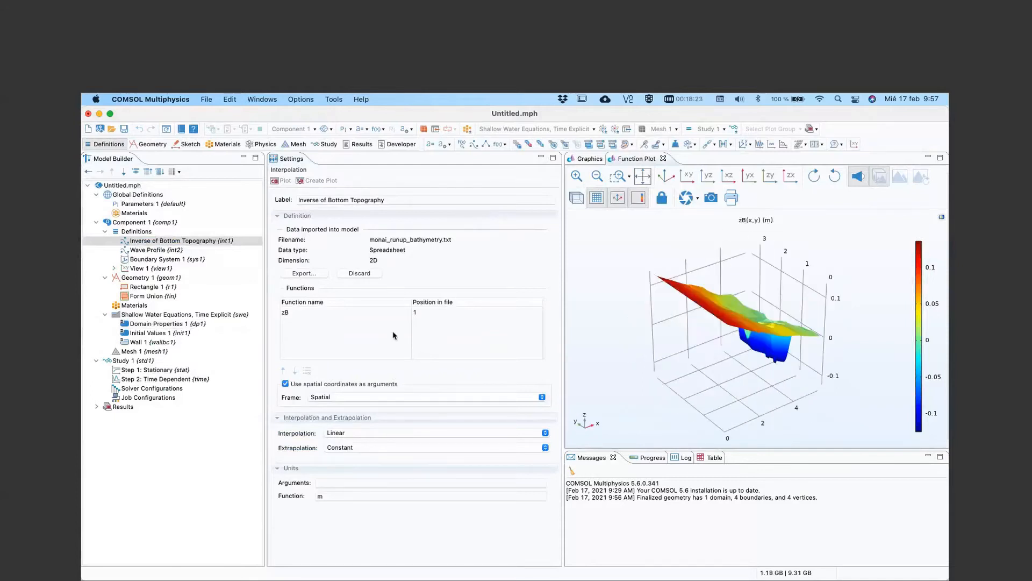
left_click(144, 324)
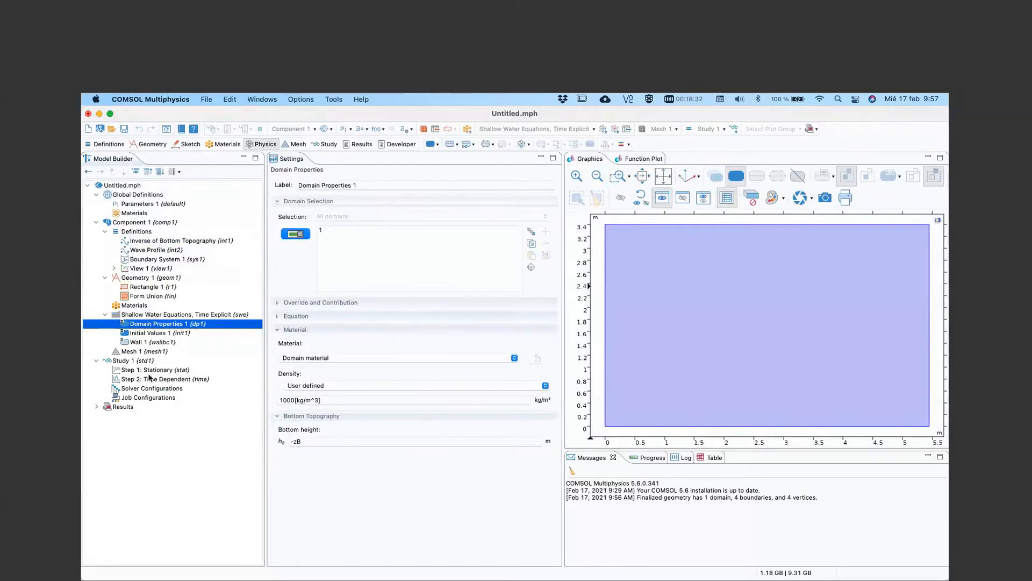
Step: Add an Inlet condition to the shallow water physics and assign it to the rectangle's left edge, boundary 1
left_click(142, 316)
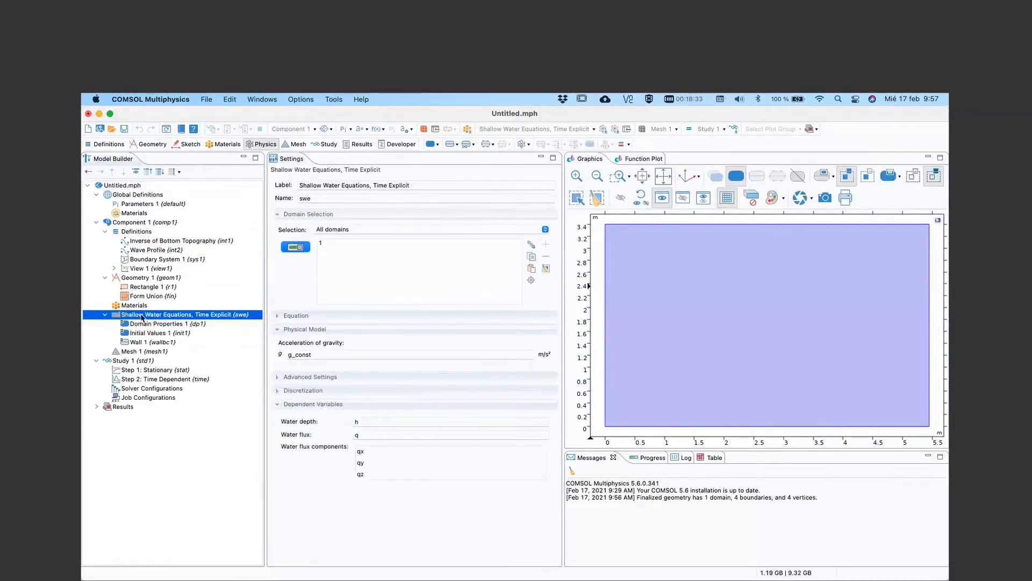
right_click(143, 317)
key("Escape")
left_click(605, 328)
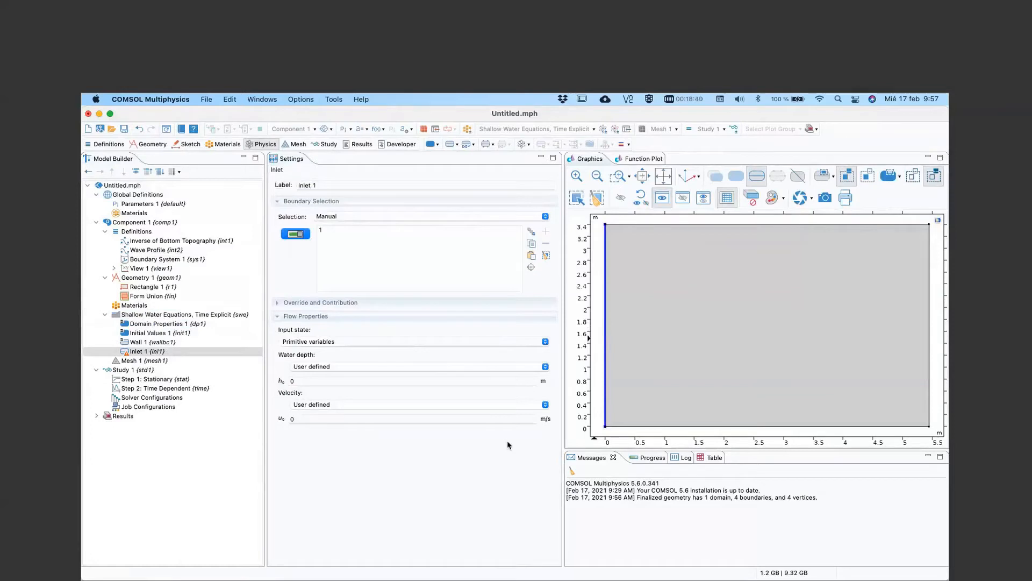
Step: Set the inlet's water depth option to Specify total height, keeping the input state as Primitive variables
left_click(304, 382)
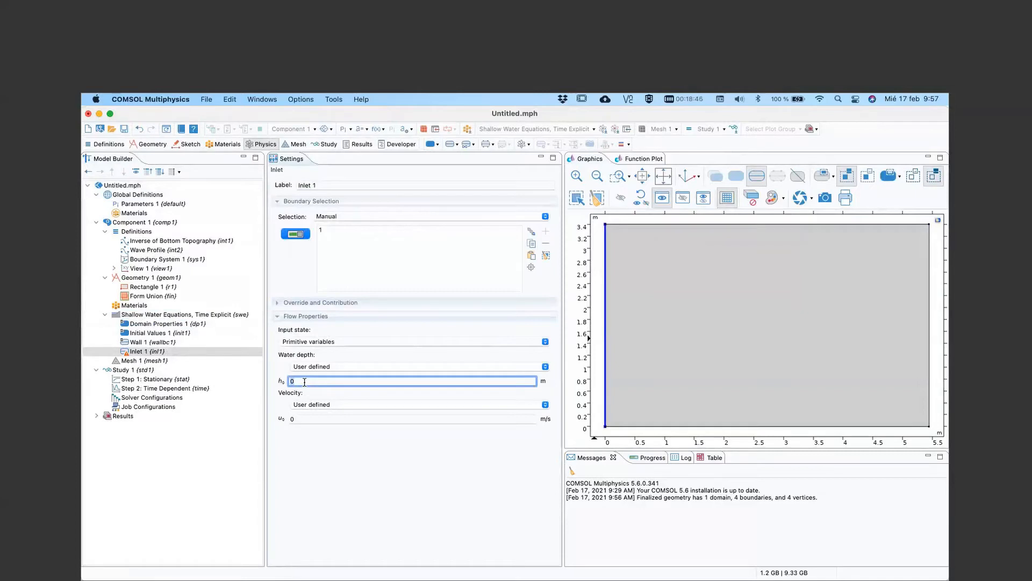
left_click(352, 341)
left_click(353, 343)
left_click(352, 366)
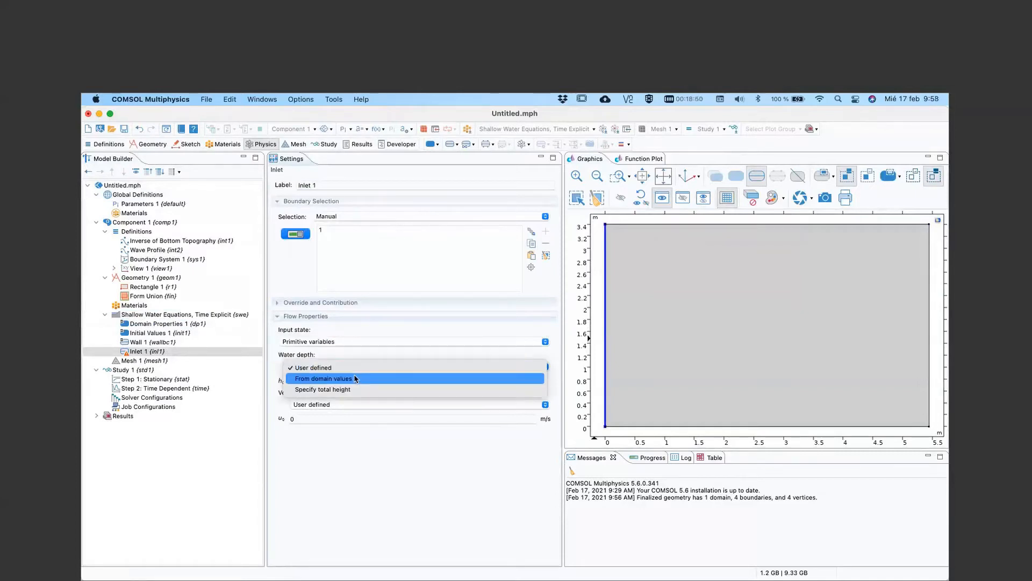
left_click(354, 389)
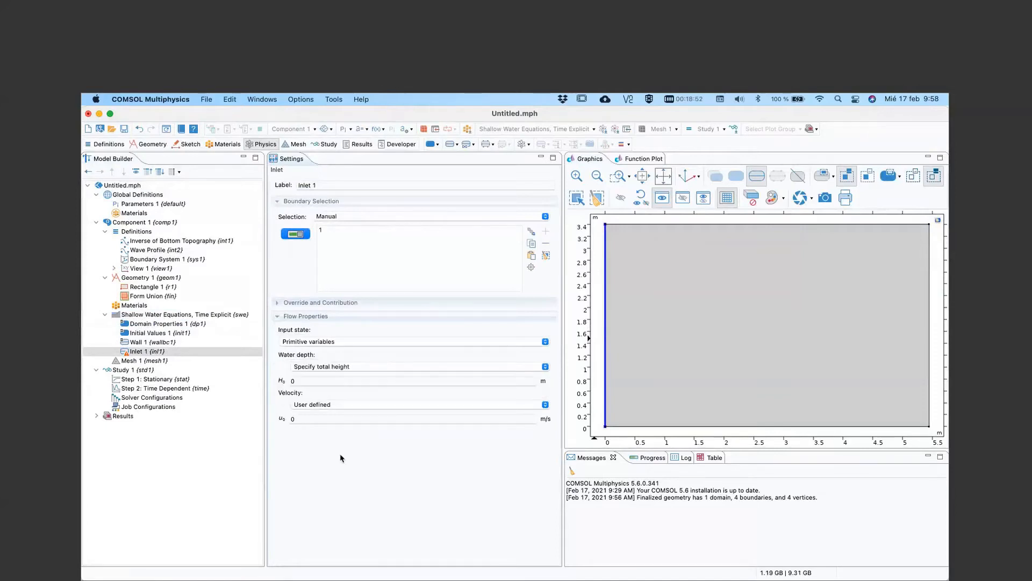
Step: Set the inlet's total height to H_int(t) and review the Wall 1 boundary selection
left_click(304, 380)
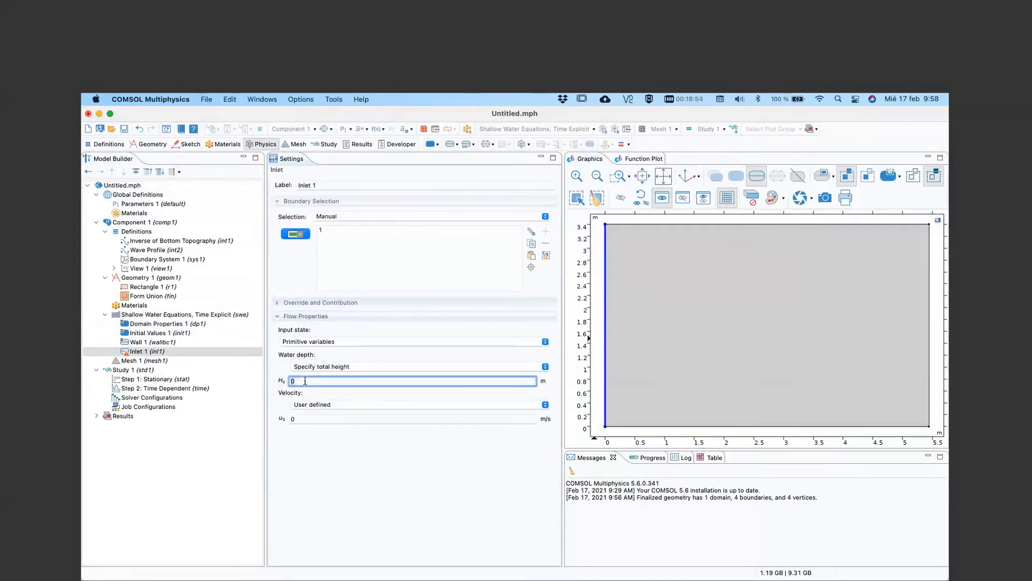
type("H_int(t")
left_click(155, 342)
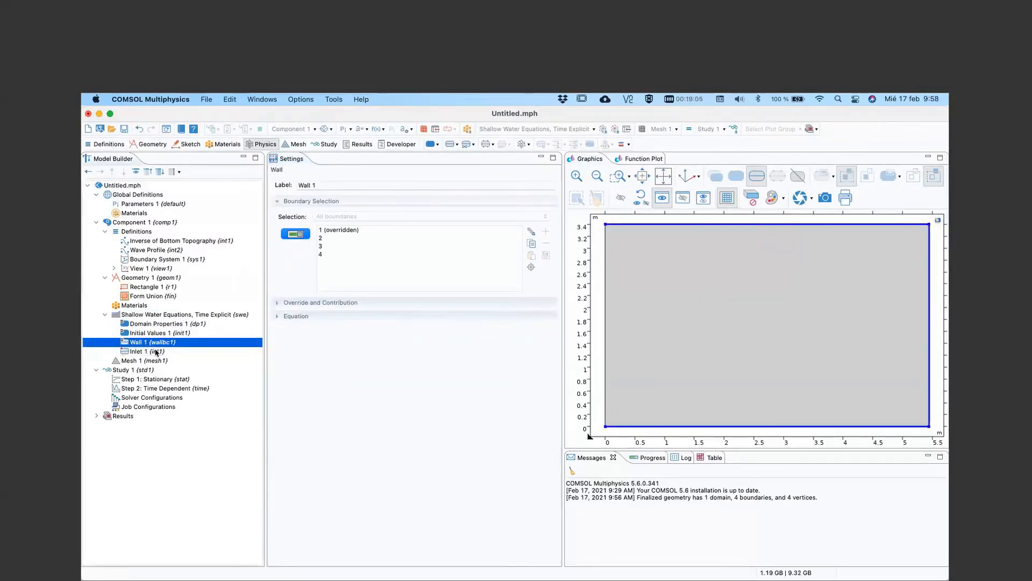
Step: Build the physics-controlled mesh for Mesh 1 with the Normal element size
left_click(131, 360)
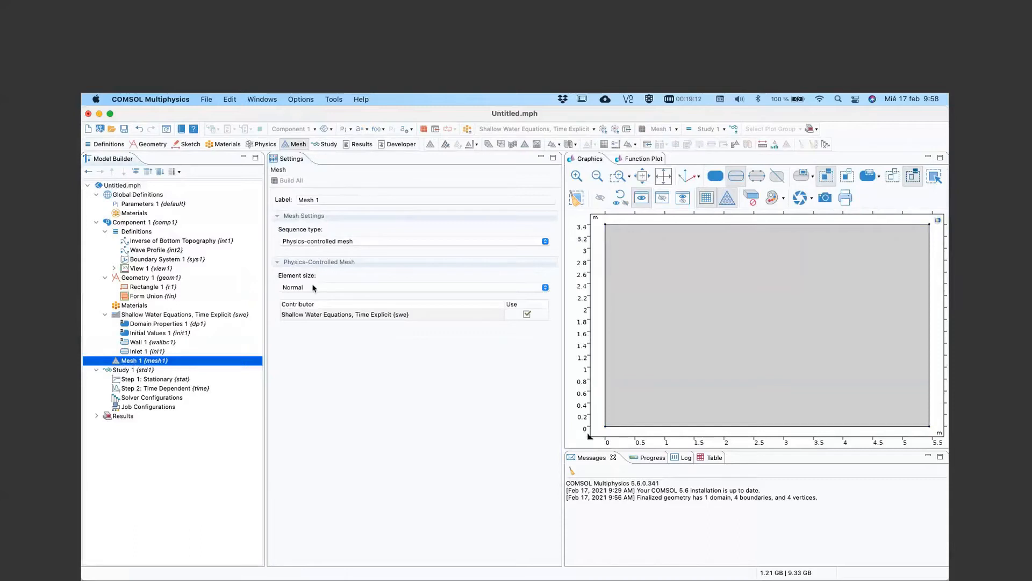
left_click(311, 243)
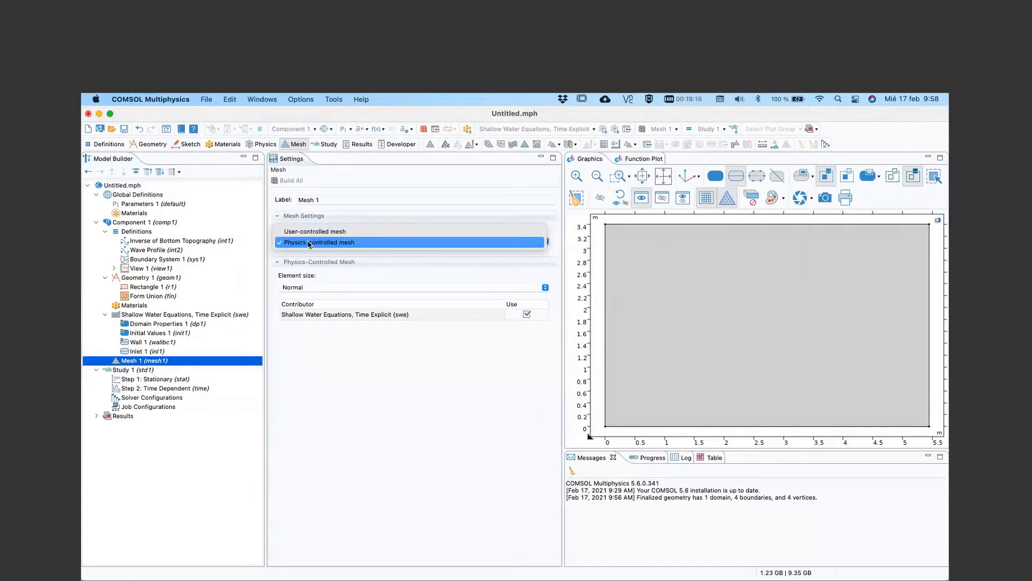
left_click(288, 183)
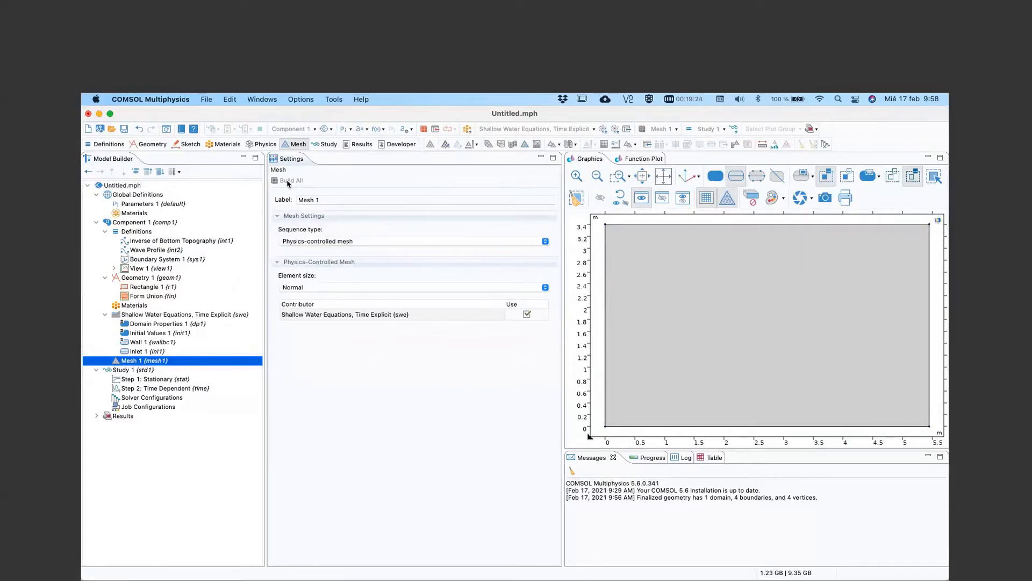
left_click(288, 182)
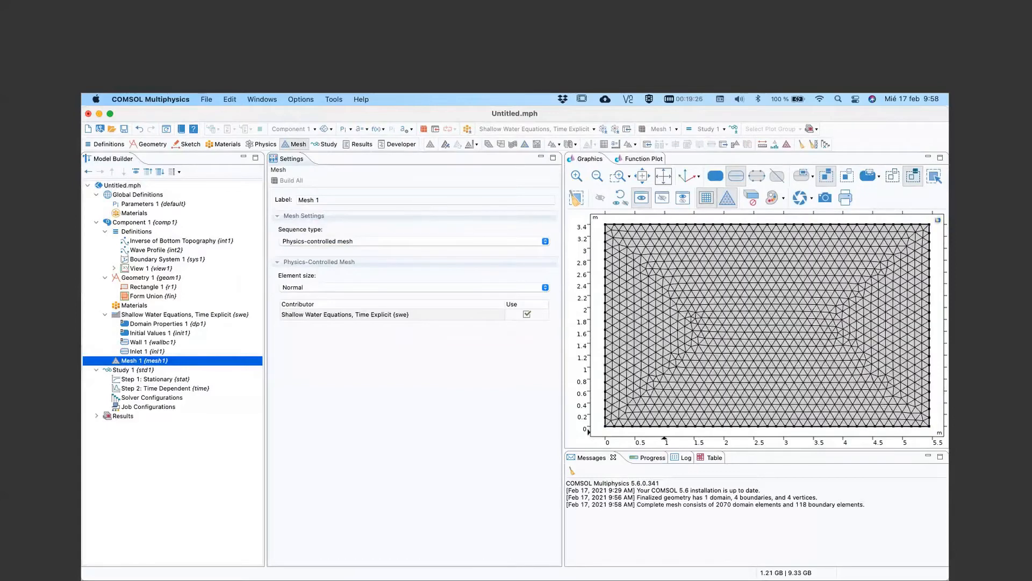
Step: Make Mesh 1's physics-induced sequence editable and delete its Free Triangular operation
right_click(129, 364)
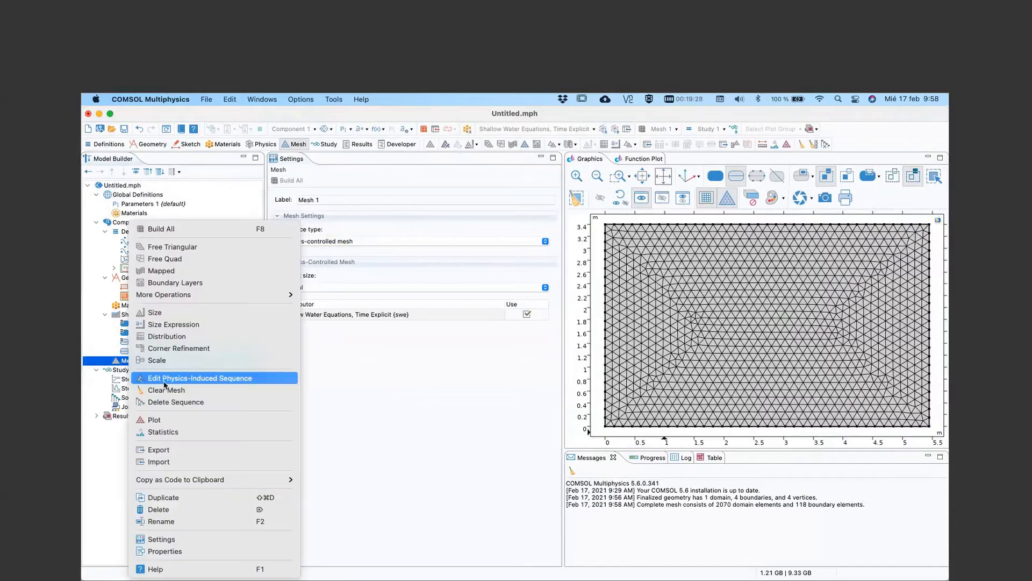
left_click(165, 382)
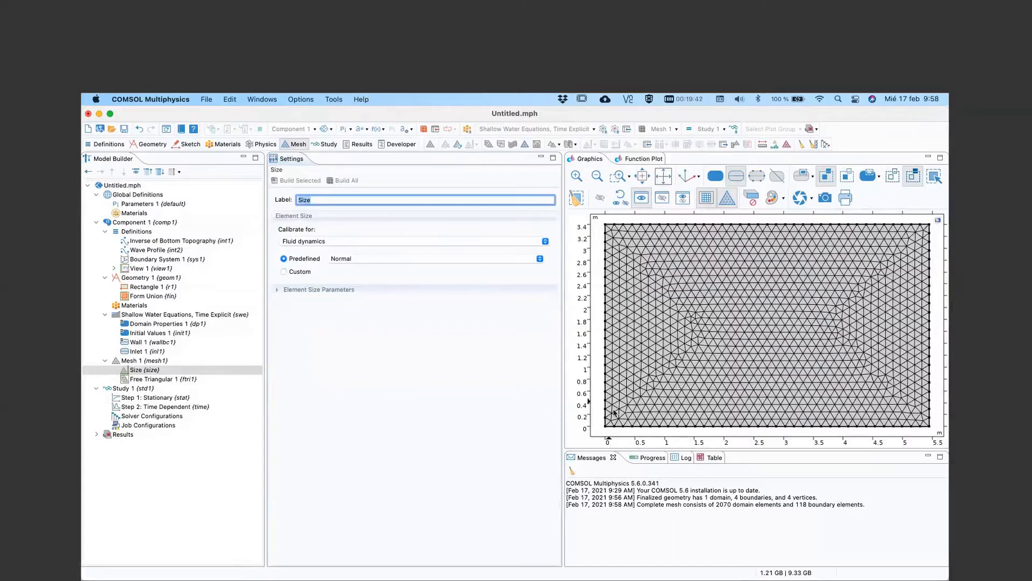
left_click(138, 379)
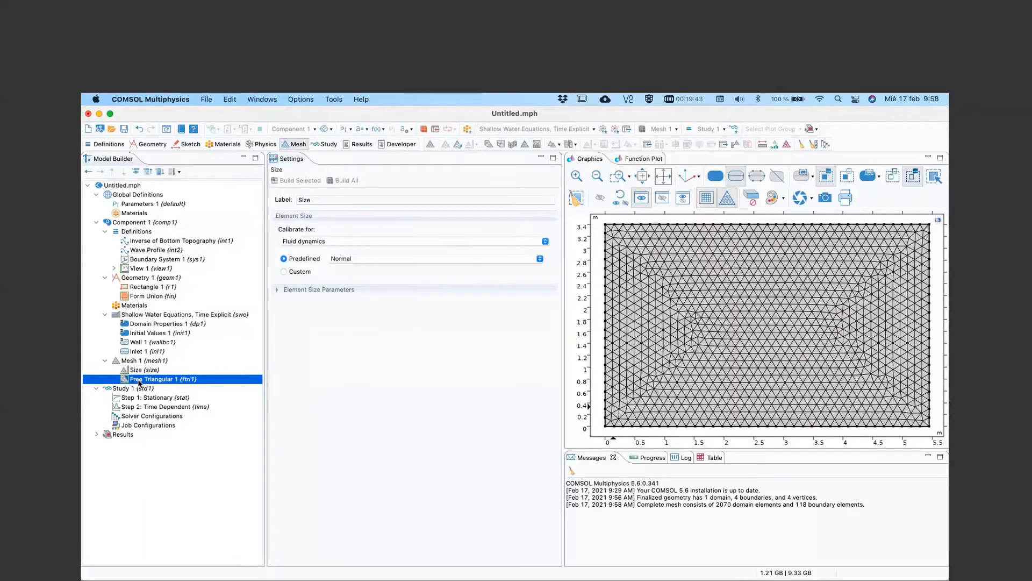
right_click(147, 379)
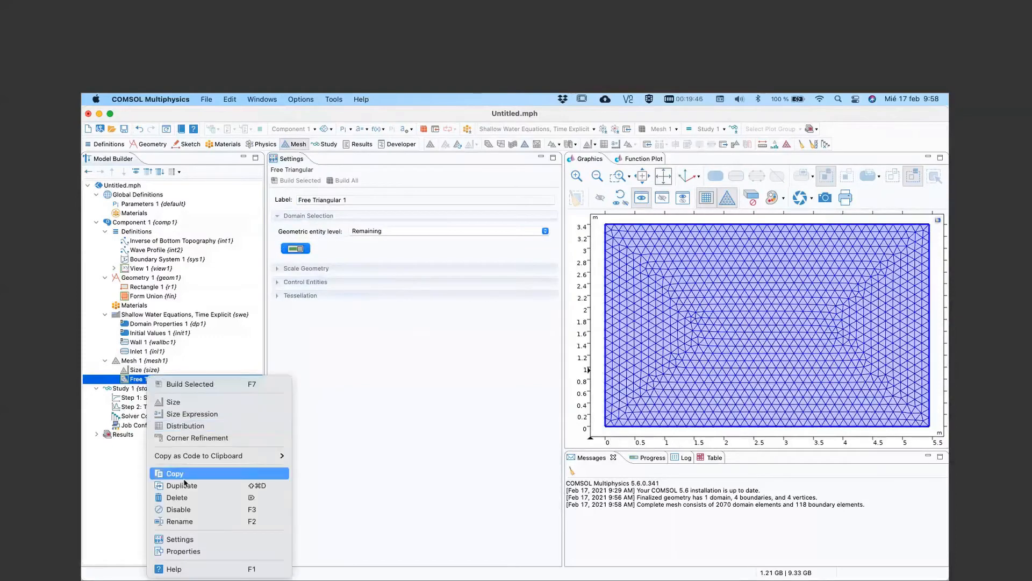
left_click(186, 499)
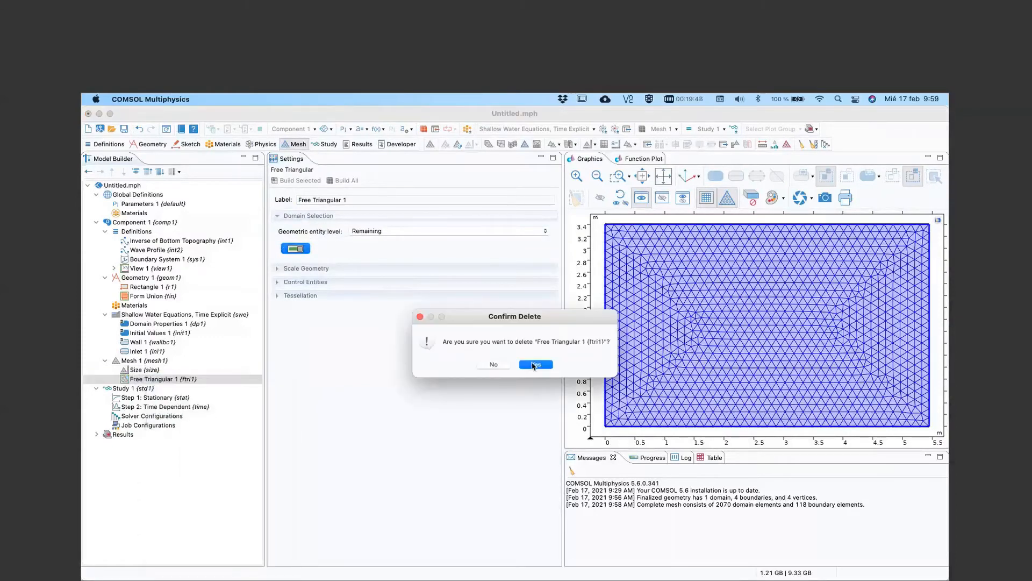
left_click(536, 366)
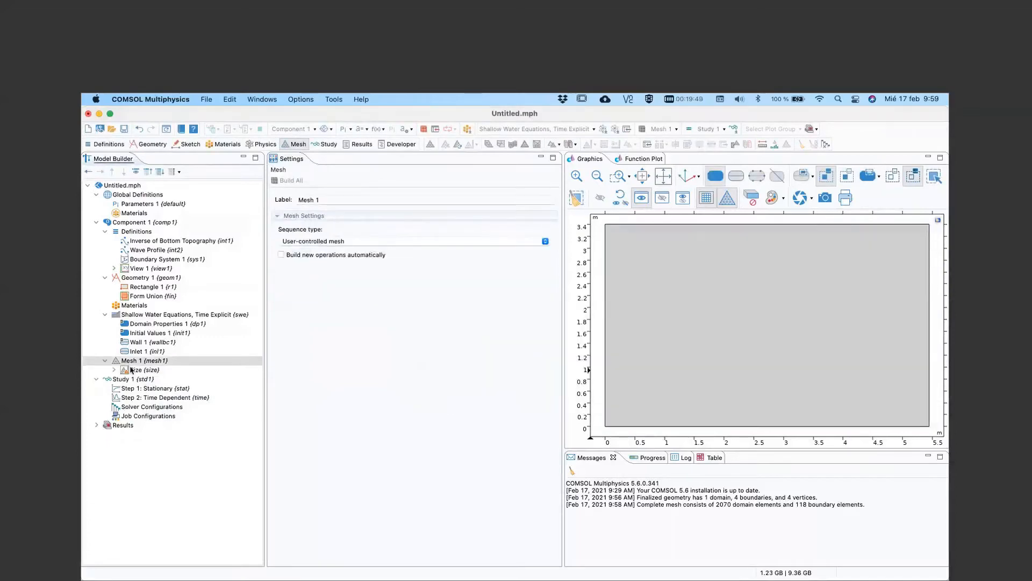
Step: Add a Mapped operation to Mesh 1 for the remaining geometry and build the whole mesh
right_click(130, 361)
left_click(153, 322)
left_click(347, 181)
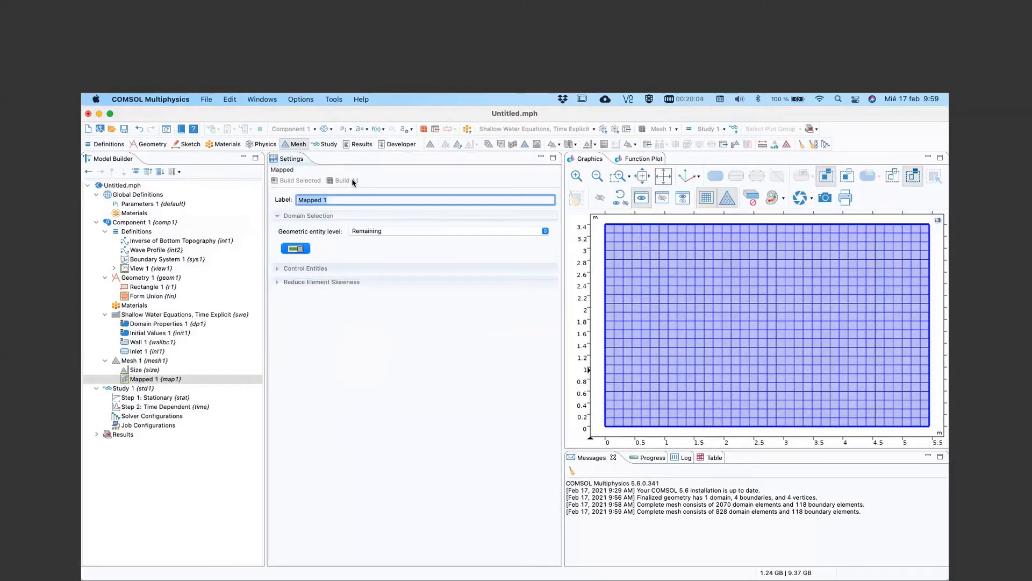
Step: Set the output times of the Time Dependent study step to range(0,1,10)
left_click(165, 407)
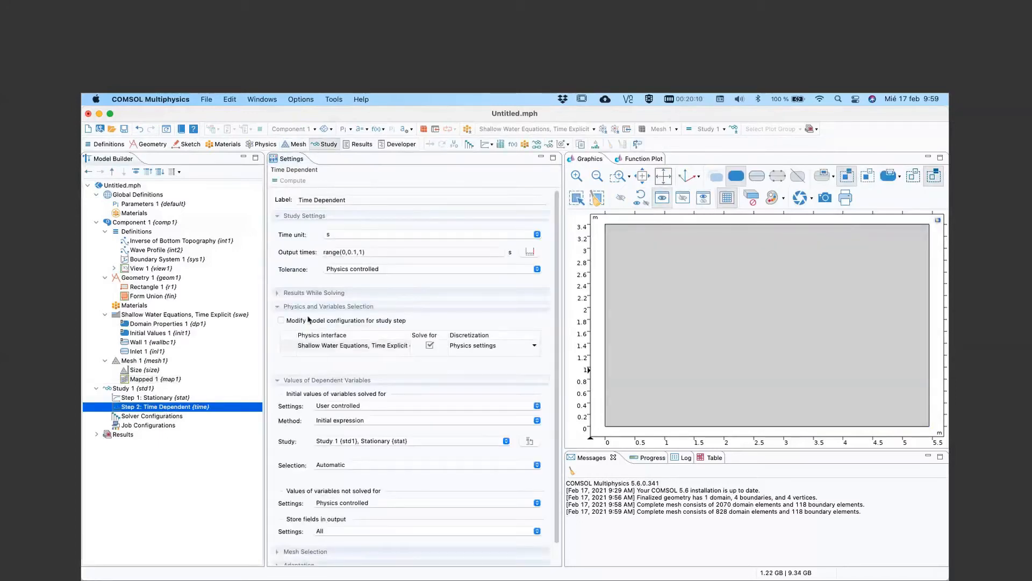
left_click(351, 252)
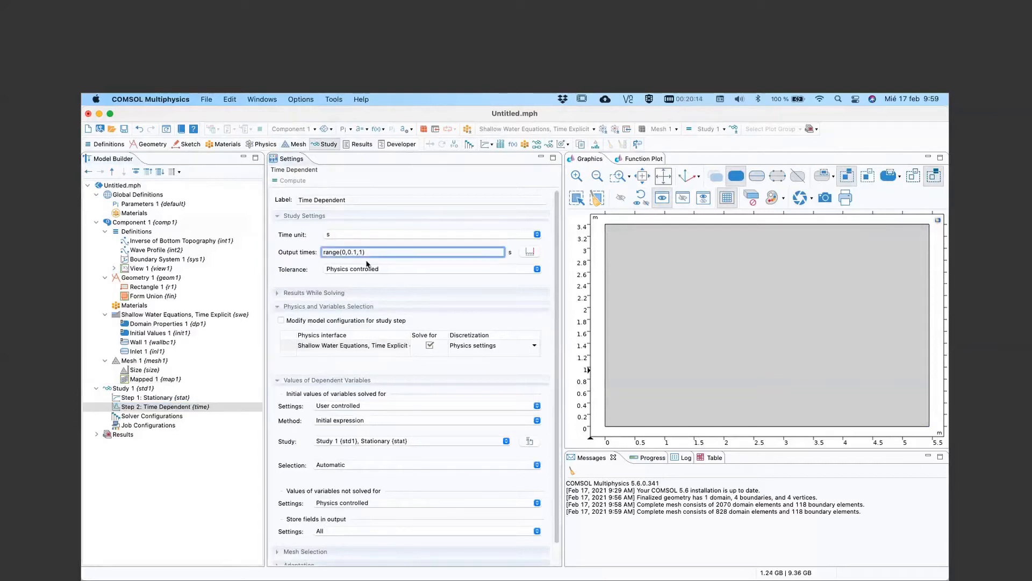
key("BackSpace")
key("BackSpace")
type("0")
Step: Append a second range, range(10.25,0.25,25), to the Time Dependent step's output times
triple_click(334, 252)
key("super+c")
left_click(385, 251)
key("super+v")
left_click(359, 253)
left_click(385, 252)
key("BackSpace")
type("10.25")
key("BackSpace")
type("5")
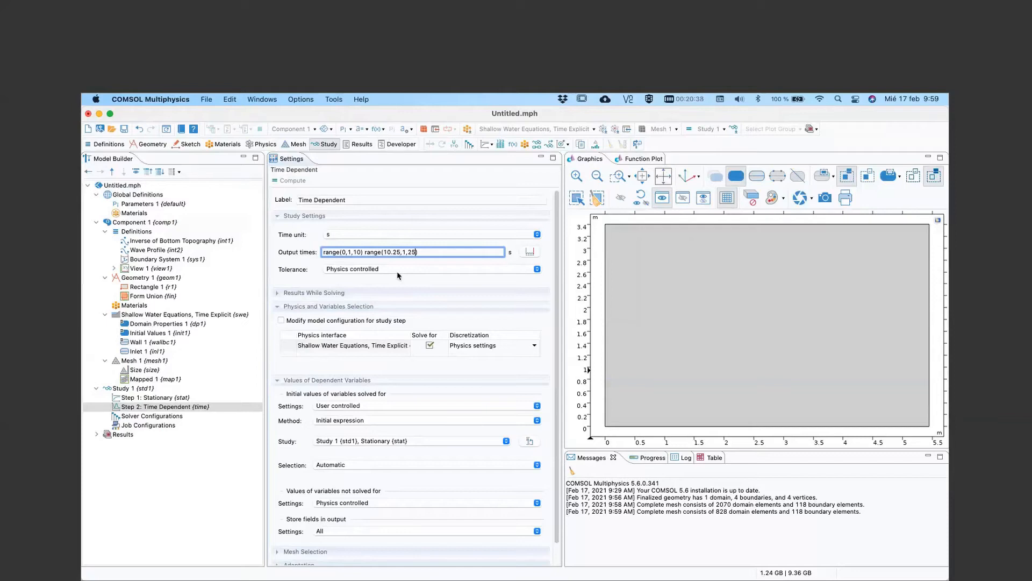
key("Left")
key("Left")
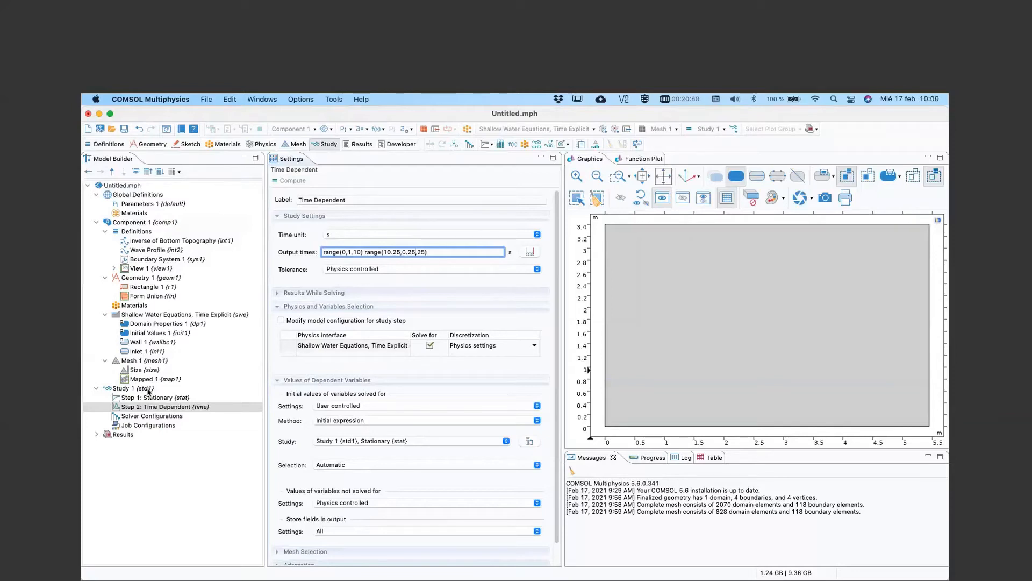
left_click(207, 99)
left_click(207, 99)
left_click(206, 99)
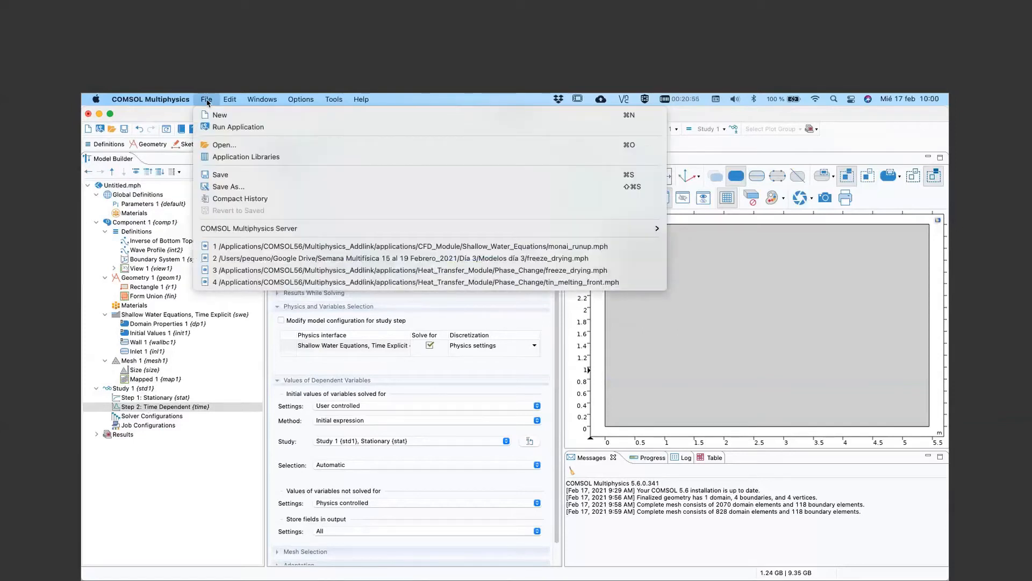
left_click(223, 146)
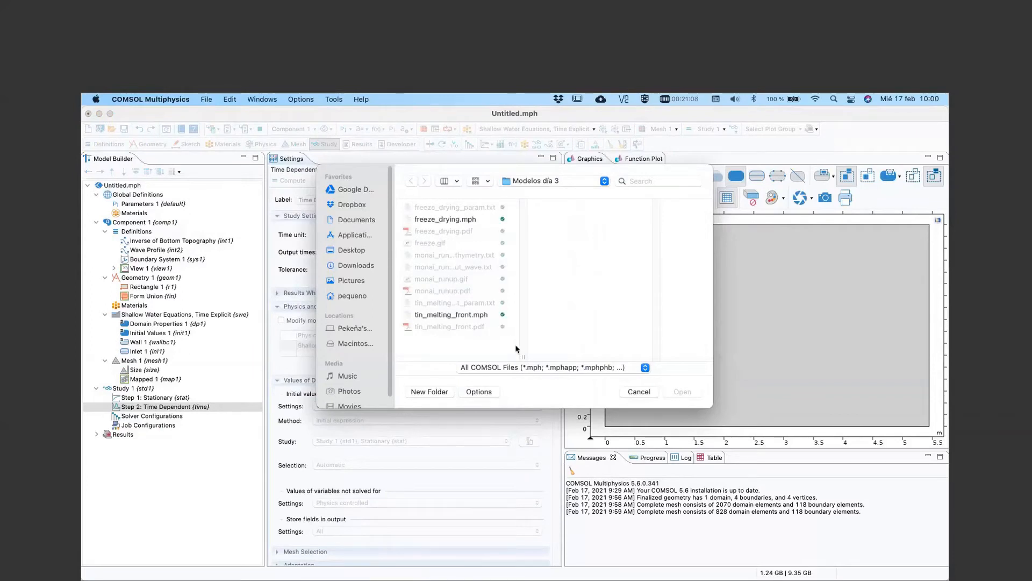
left_click_drag(521, 358, 541, 358)
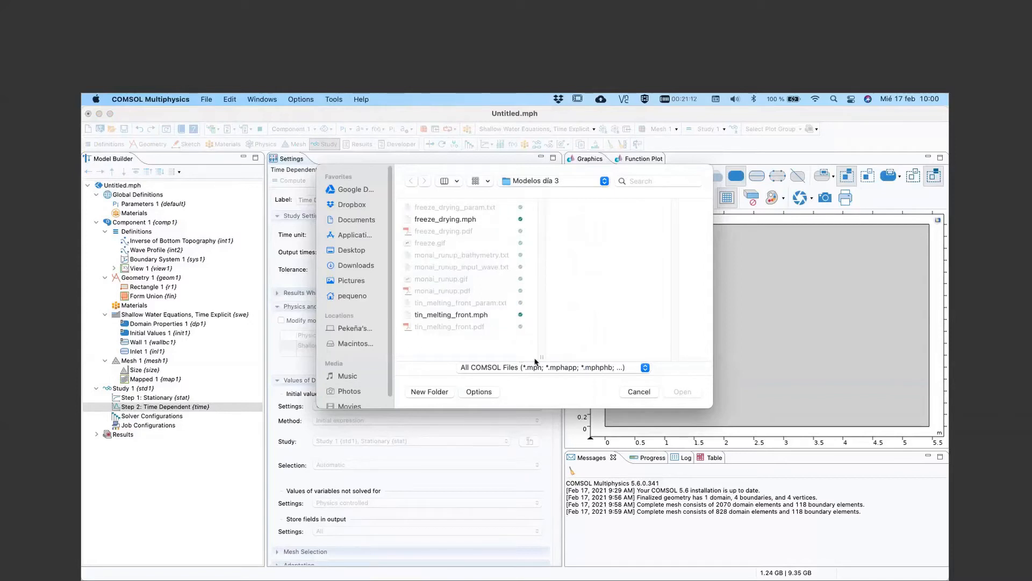
left_click(639, 392)
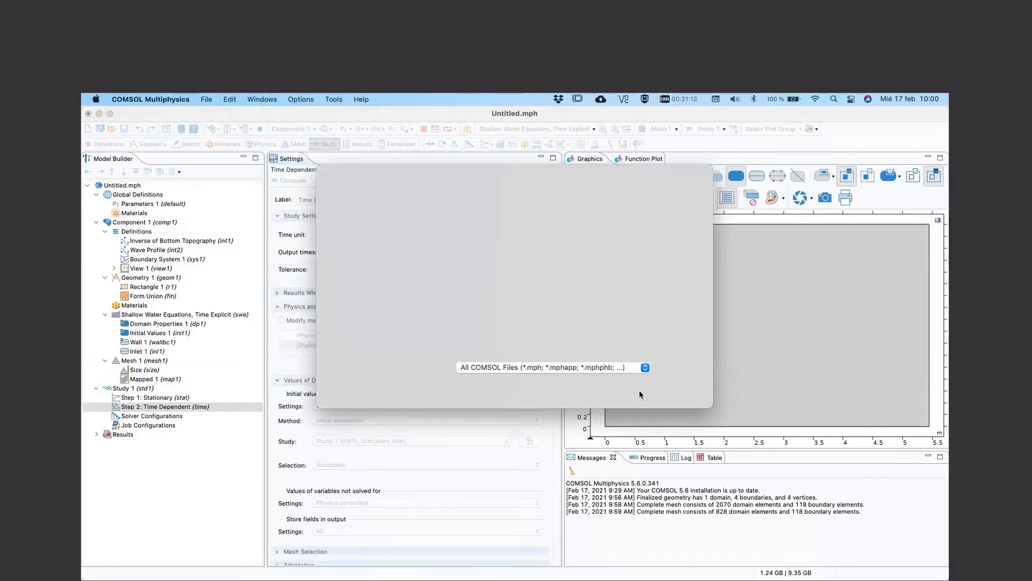
Step: Open the finished monai_runup model from the Application Libraries, under Shallow Water Equations in the CFD Module
left_click(207, 100)
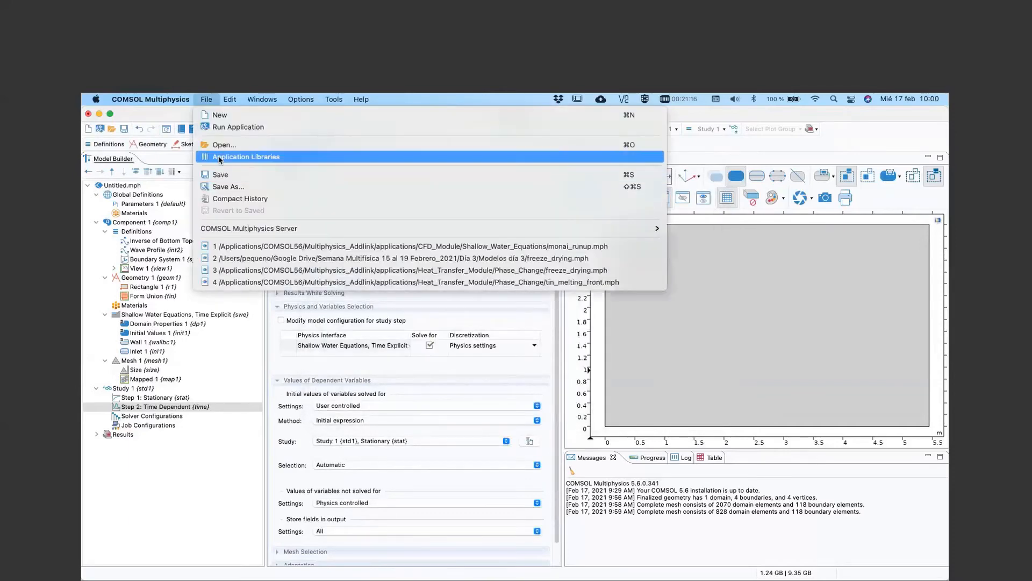
left_click(231, 156)
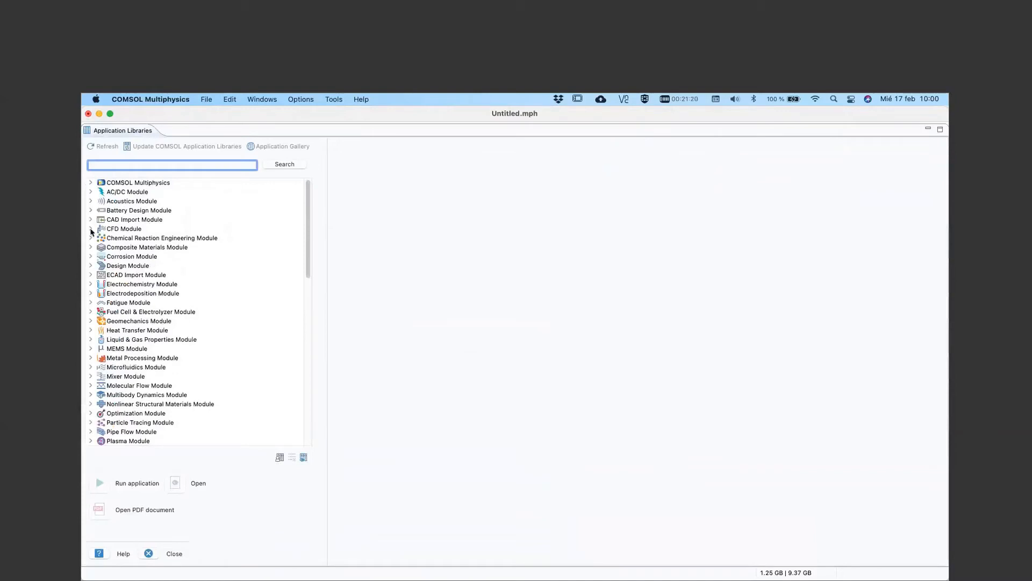
left_click(90, 230)
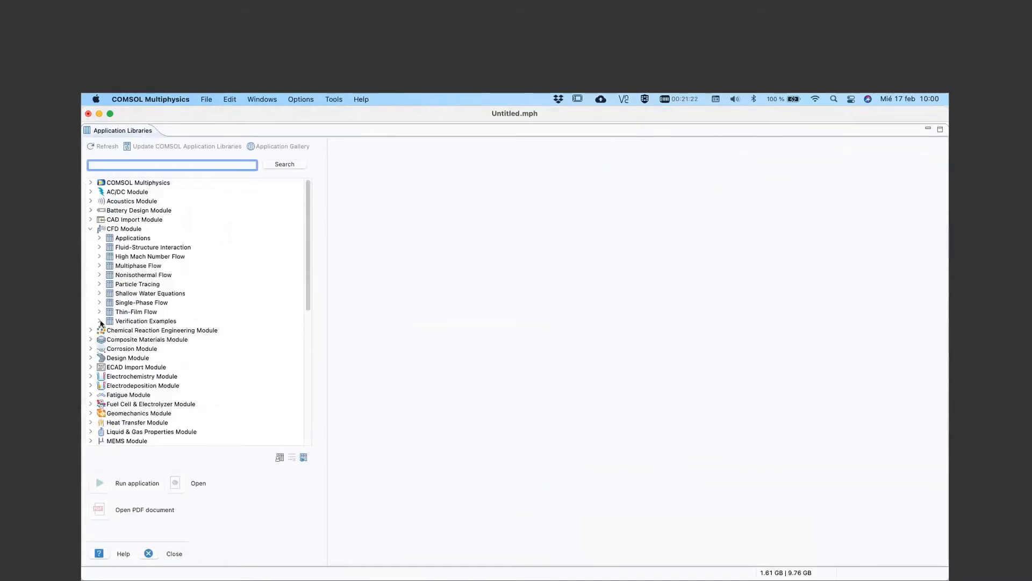
left_click(99, 294)
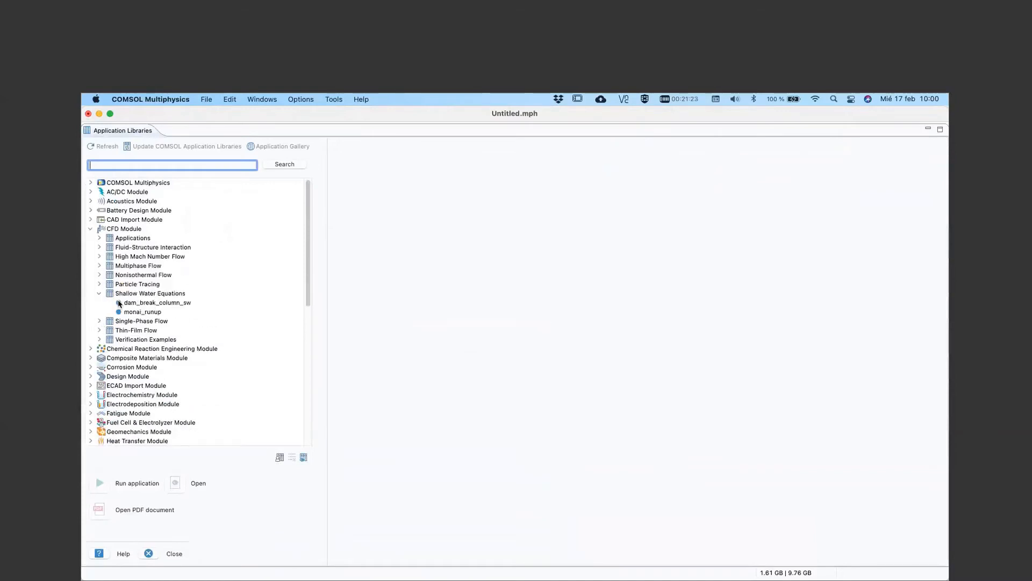
left_click(129, 312)
left_click(177, 484)
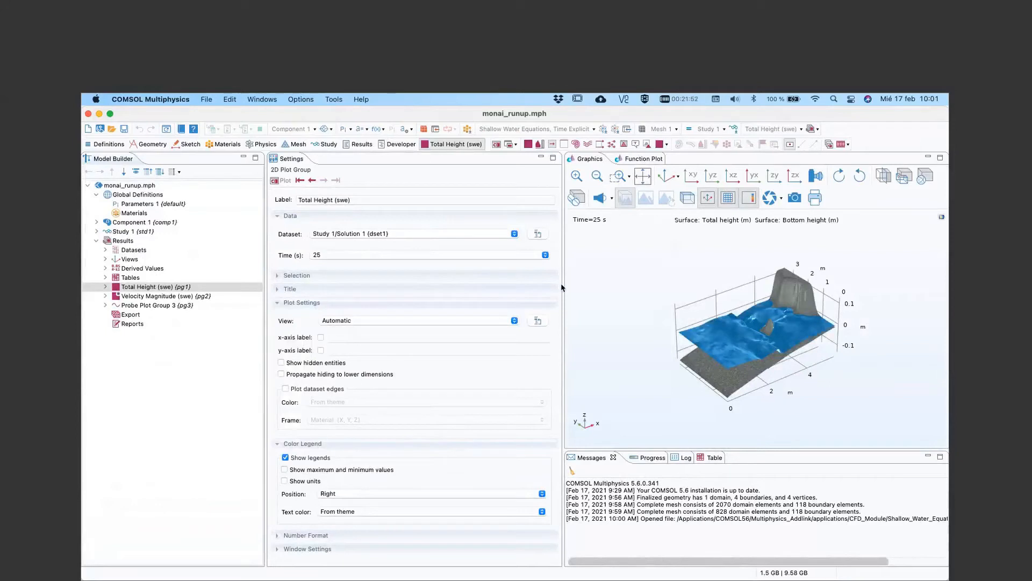
Step: Enlarge the graphics area and examine the Total Height surface's settings and its 3D plot from another angle
left_click_drag(562, 284, 444, 284)
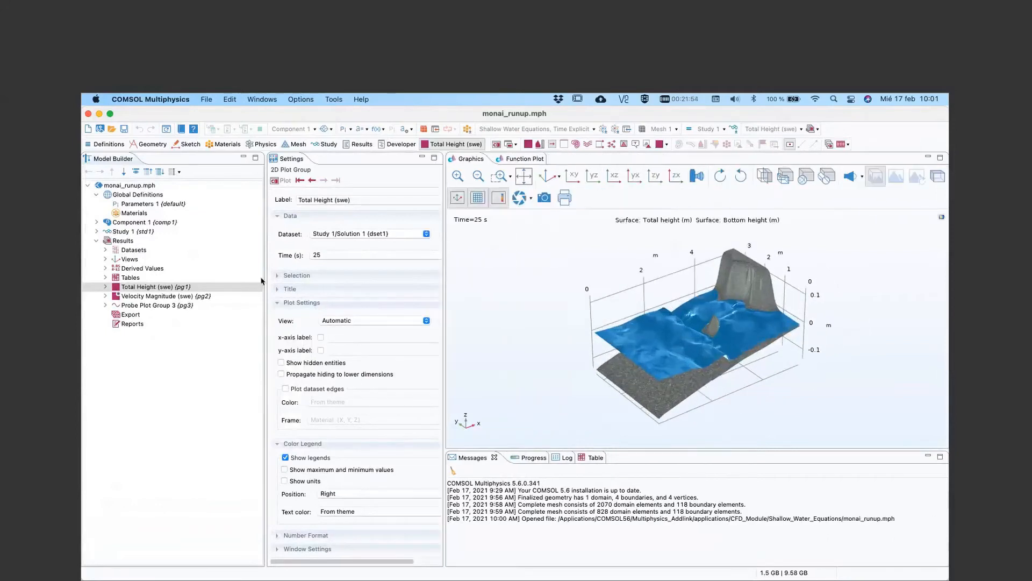
left_click(105, 287)
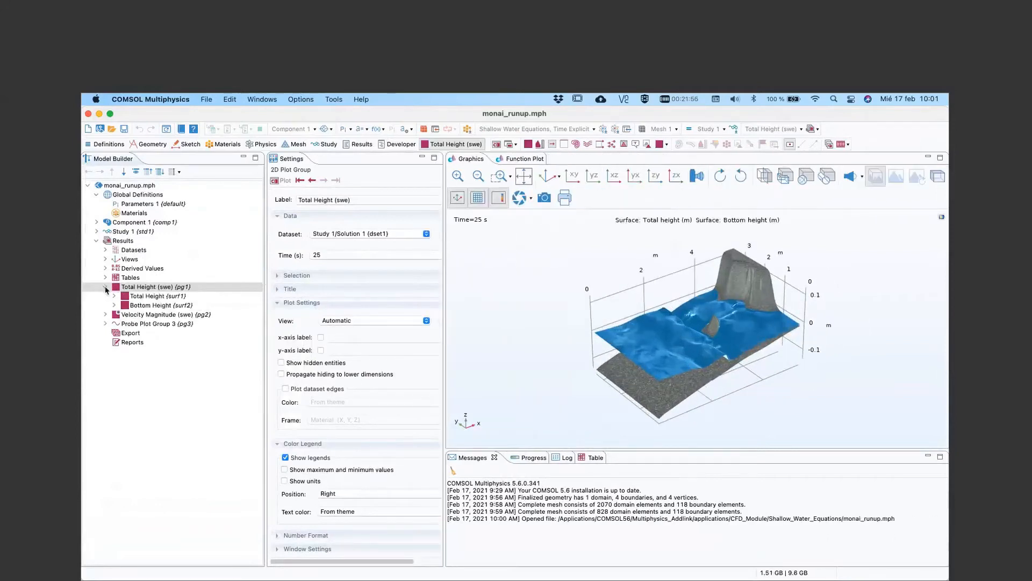
left_click(149, 297)
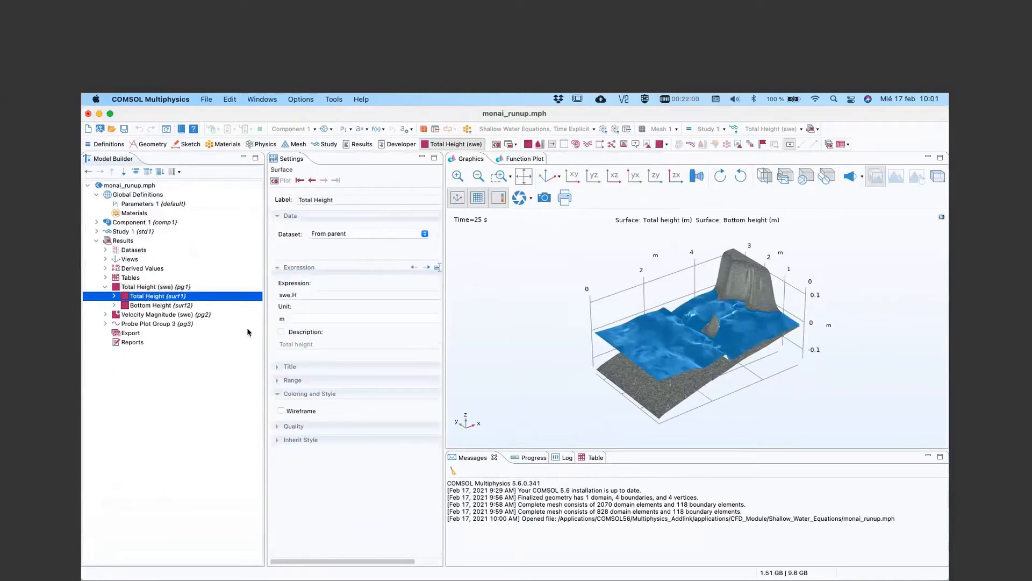
left_click_drag(740, 357, 711, 340)
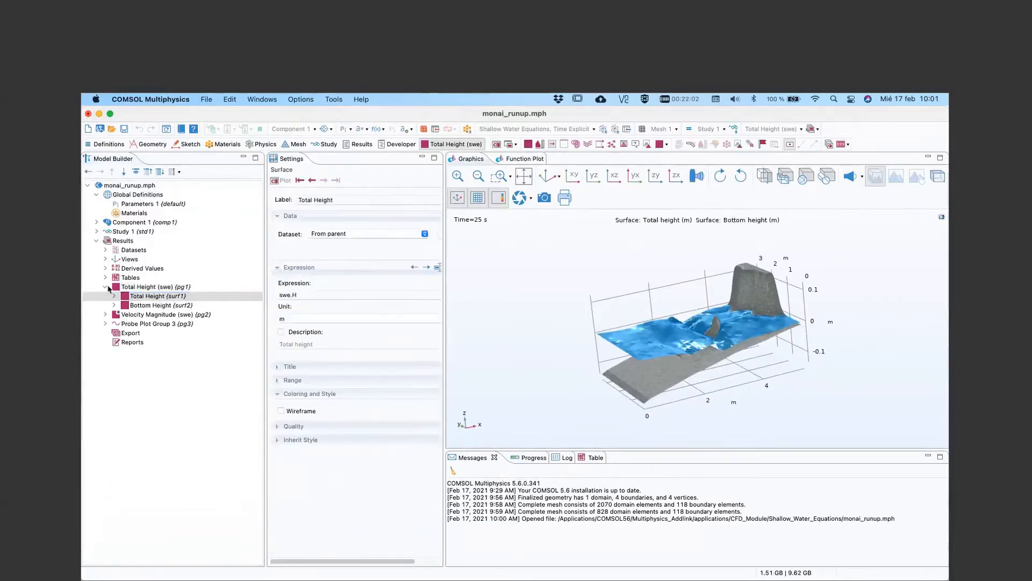
Step: Review the Height Expression and Material Appearance settings of the Total Height surface, and inspect the water surface from above
left_click(114, 297)
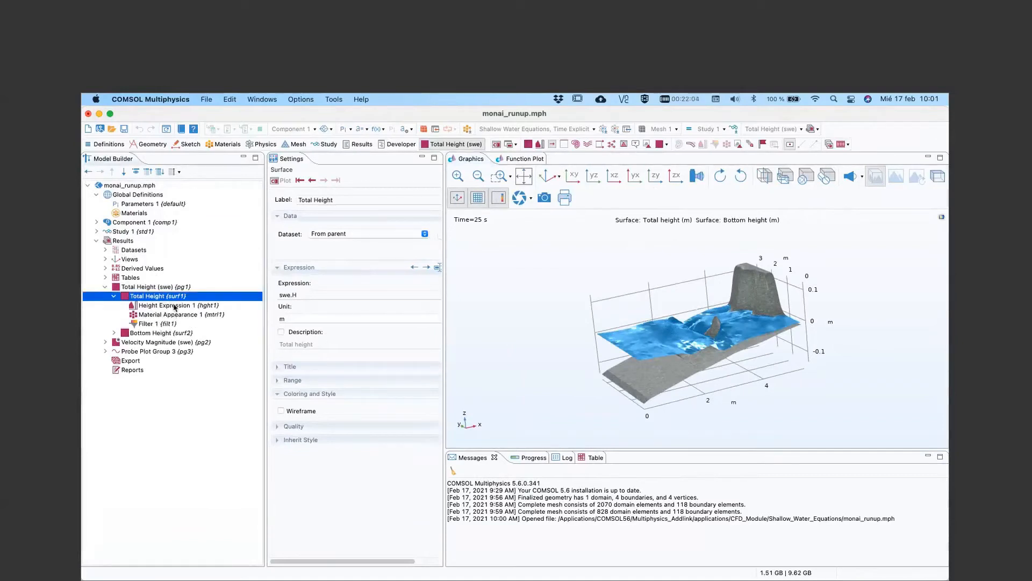
left_click(173, 306)
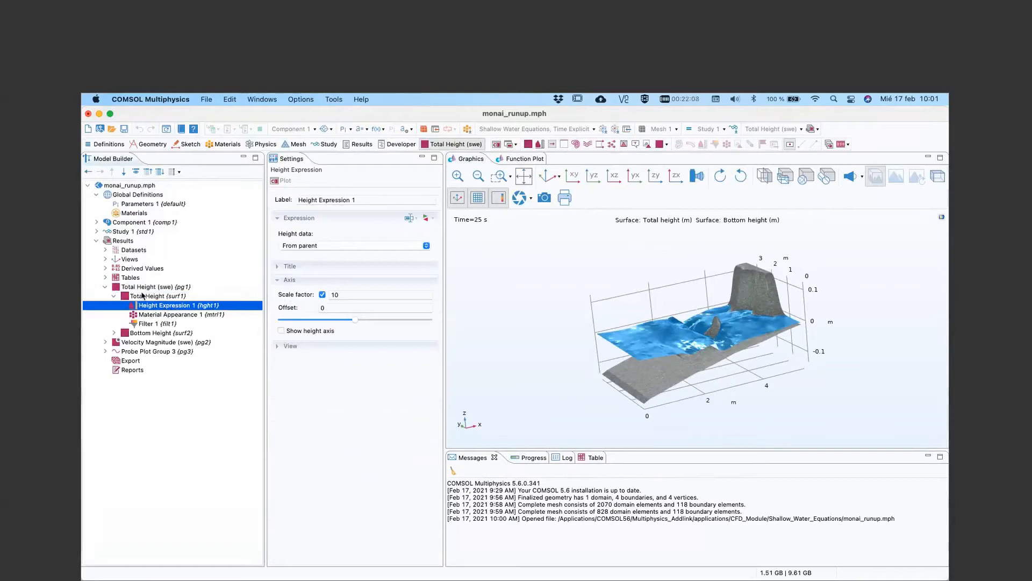
left_click(161, 315)
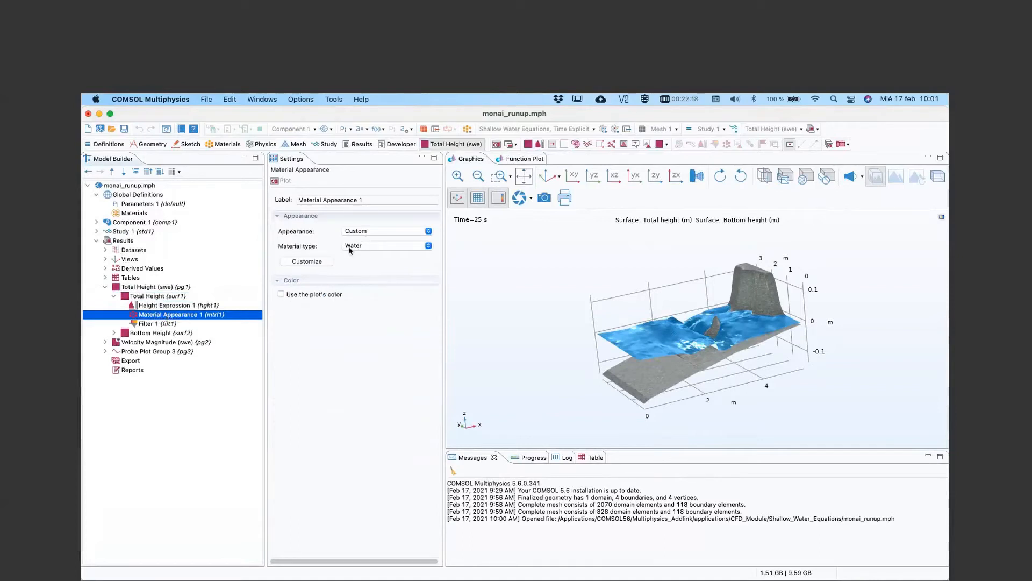
left_click_drag(548, 285, 545, 350)
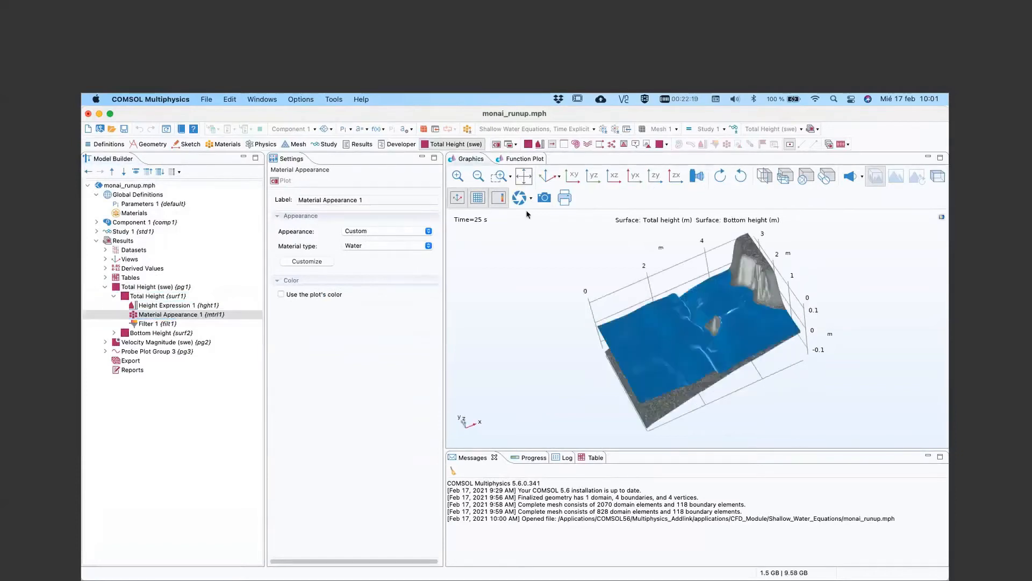
left_click(523, 179)
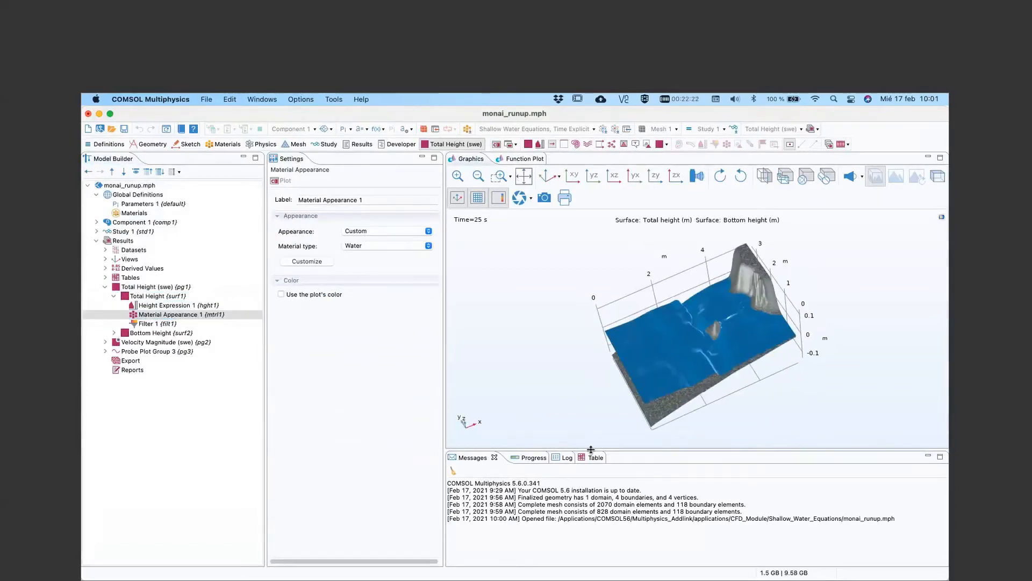
Step: Enlarge the graphics area and examine the Total Height surface's settings and its 3D plot close up and from the side
left_click_drag(587, 449, 588, 526)
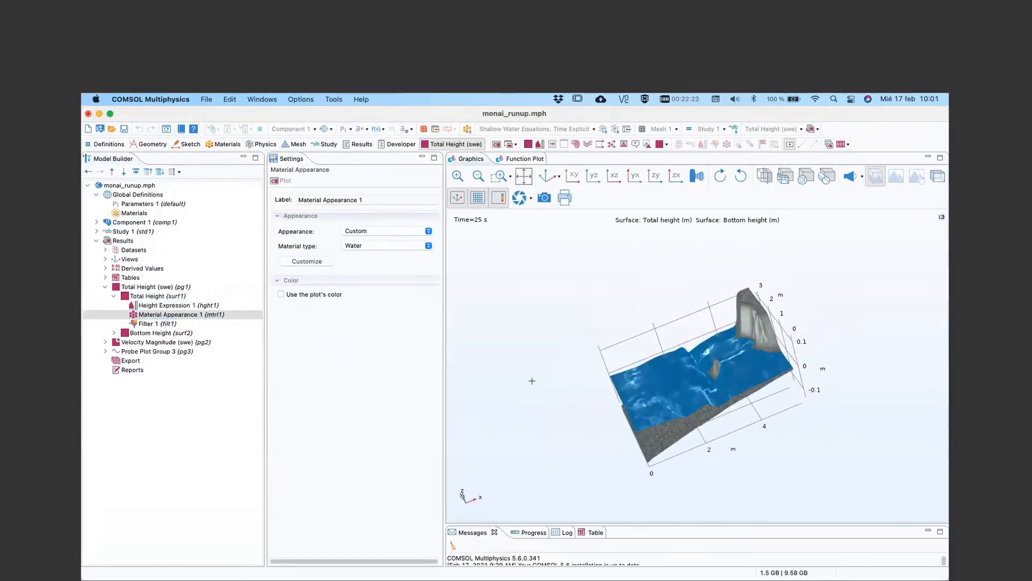
left_click(460, 177)
left_click_drag(467, 285, 516, 293)
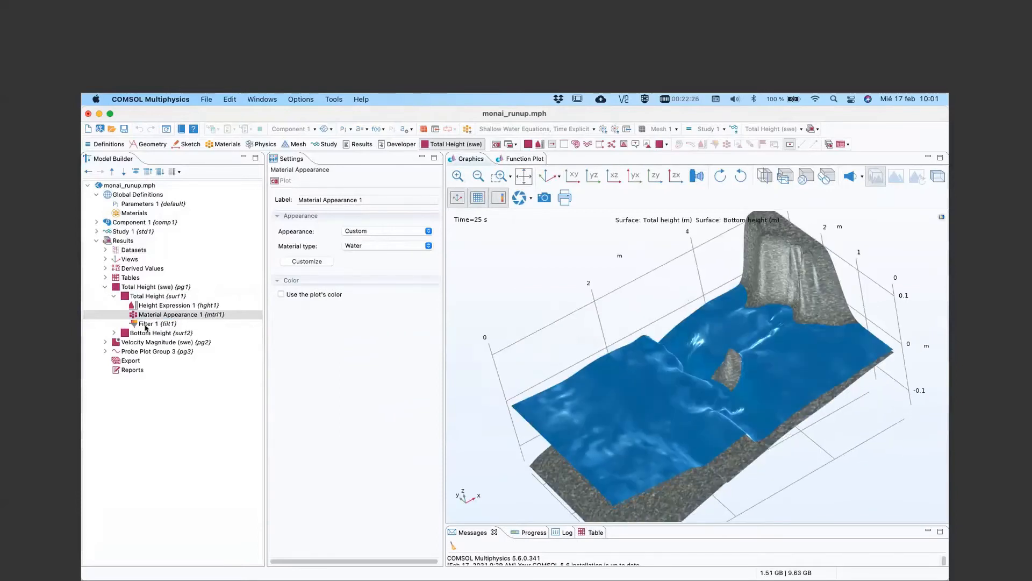
left_click(156, 296)
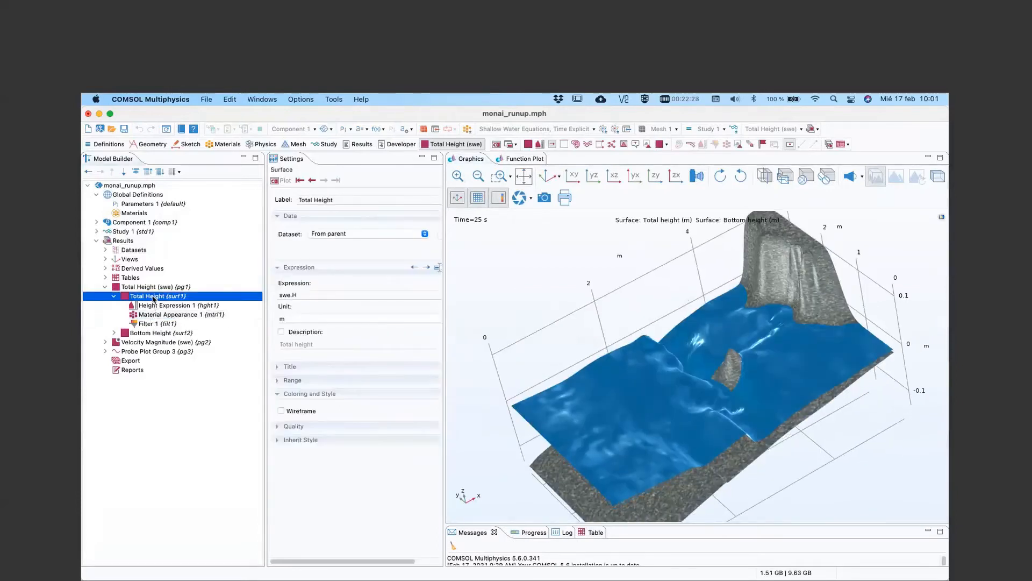
left_click_drag(467, 357, 538, 326)
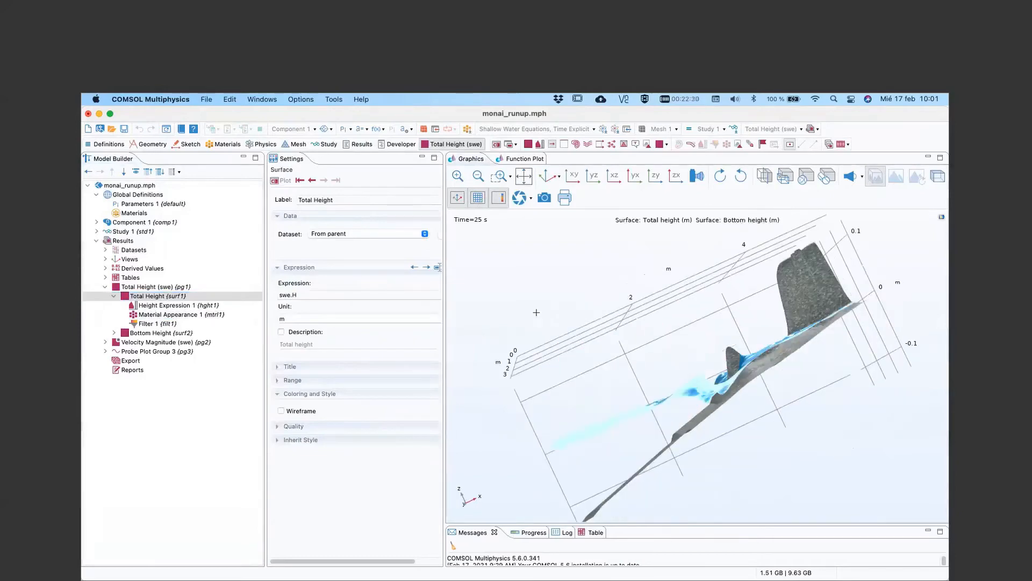
Step: Review the Bottom Height surface's expression, Height Expression and Material Appearance settings, and inspect the terrain in the 3D plot
left_click(154, 334)
left_click(113, 333)
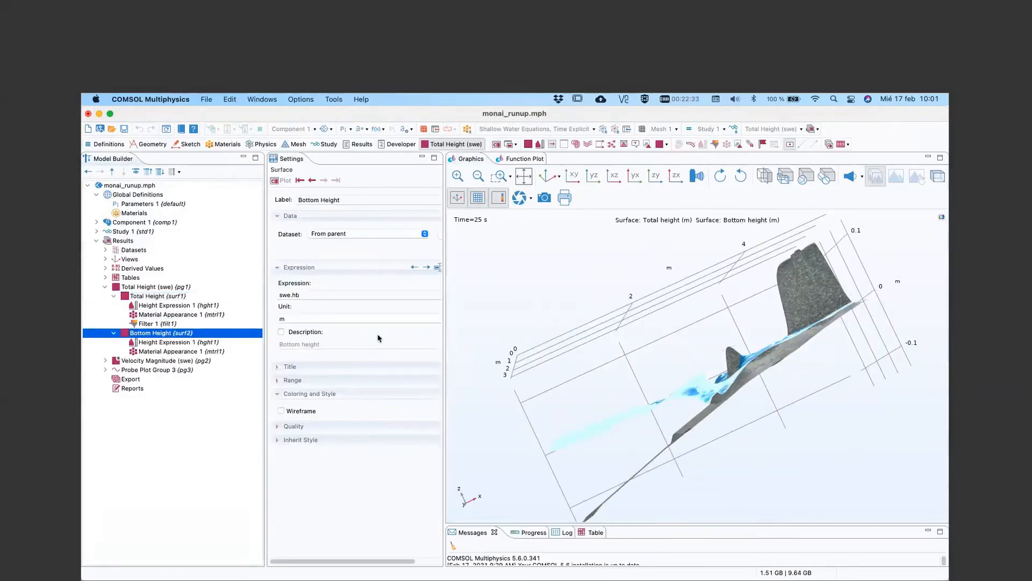
left_click_drag(618, 325, 796, 479)
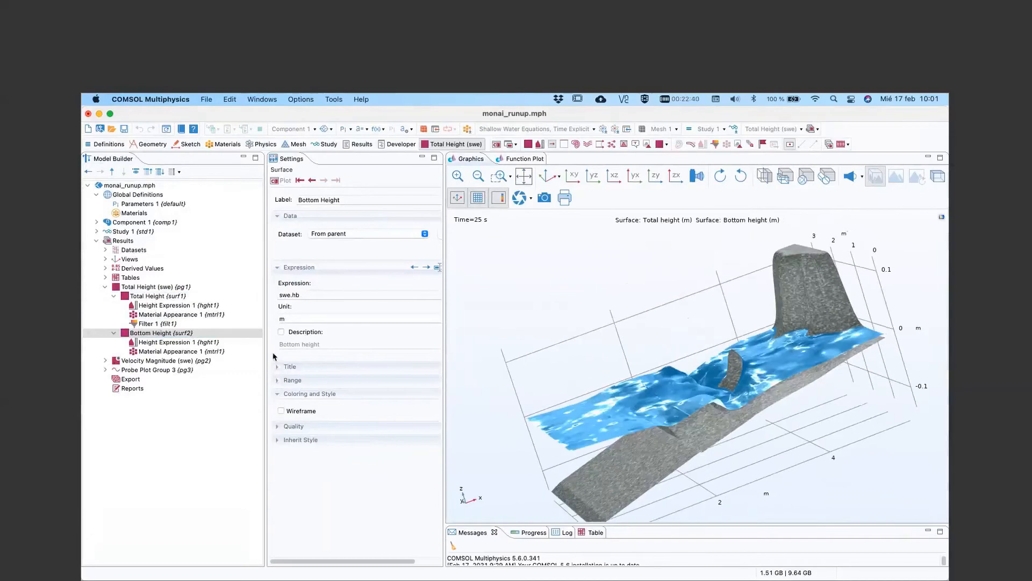
left_click(154, 343)
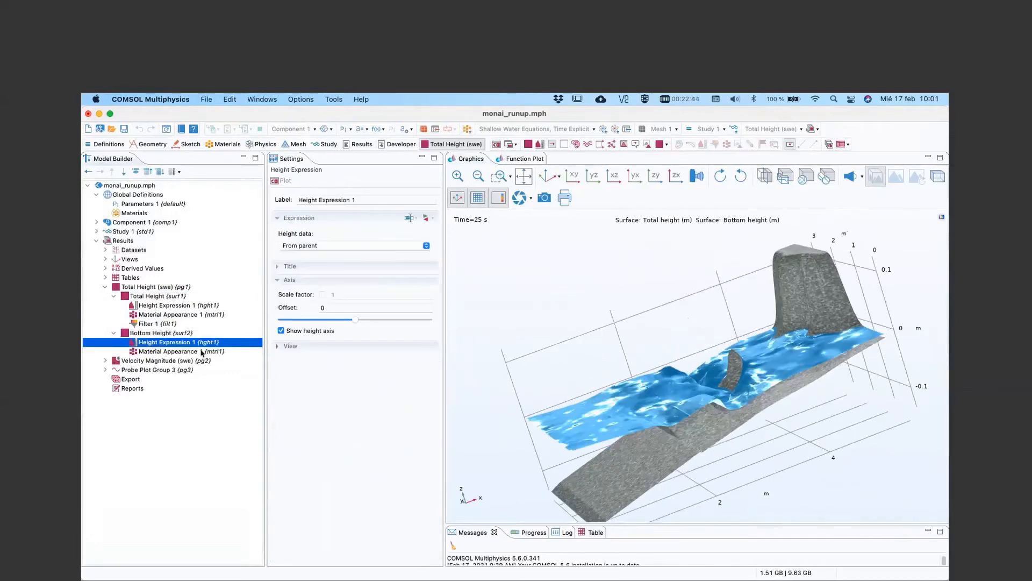
left_click(149, 352)
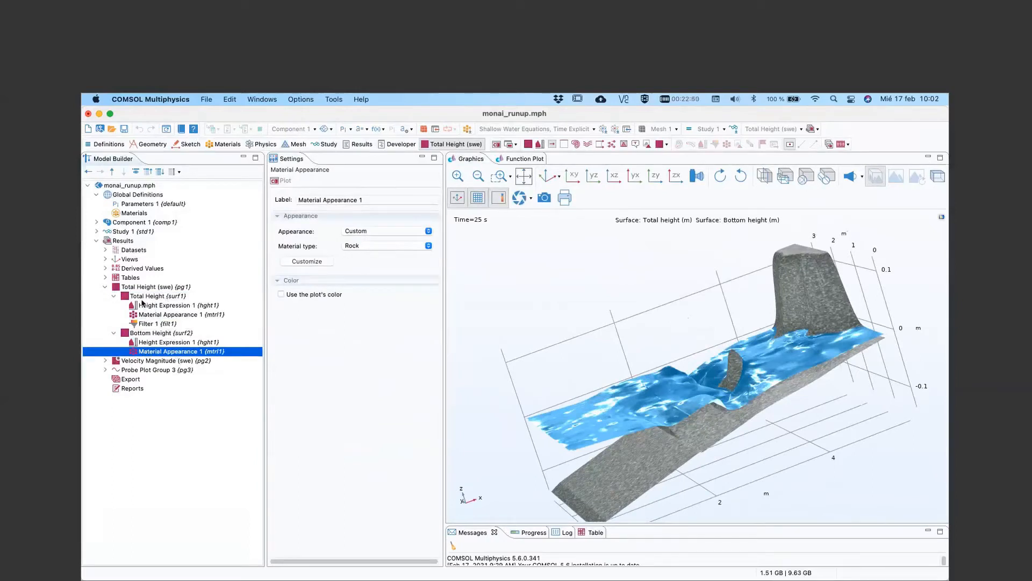
Step: Plot the Total Height group and advance it through the stored solution times from 0 to 10 s
left_click(142, 289)
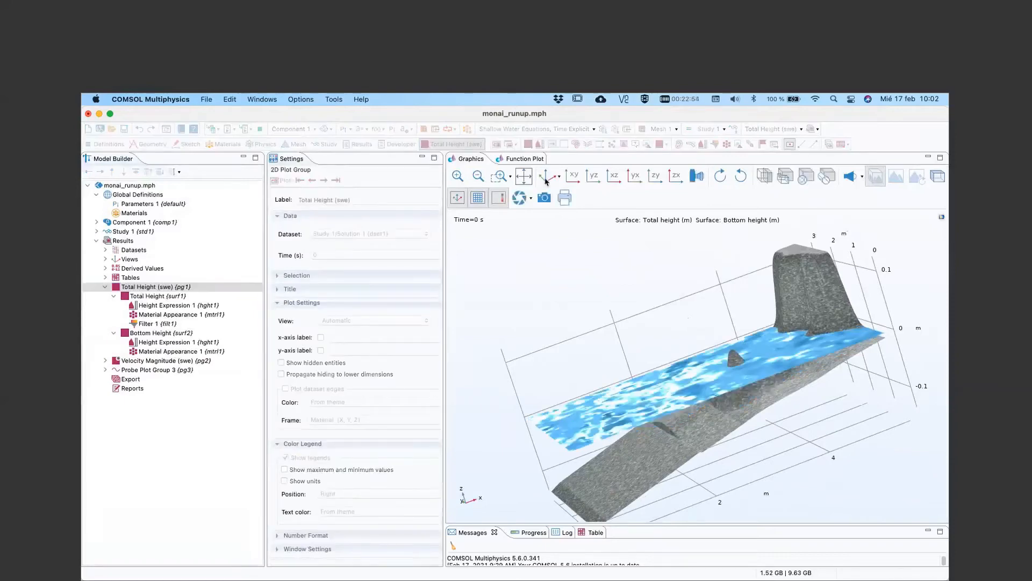
left_click(326, 181)
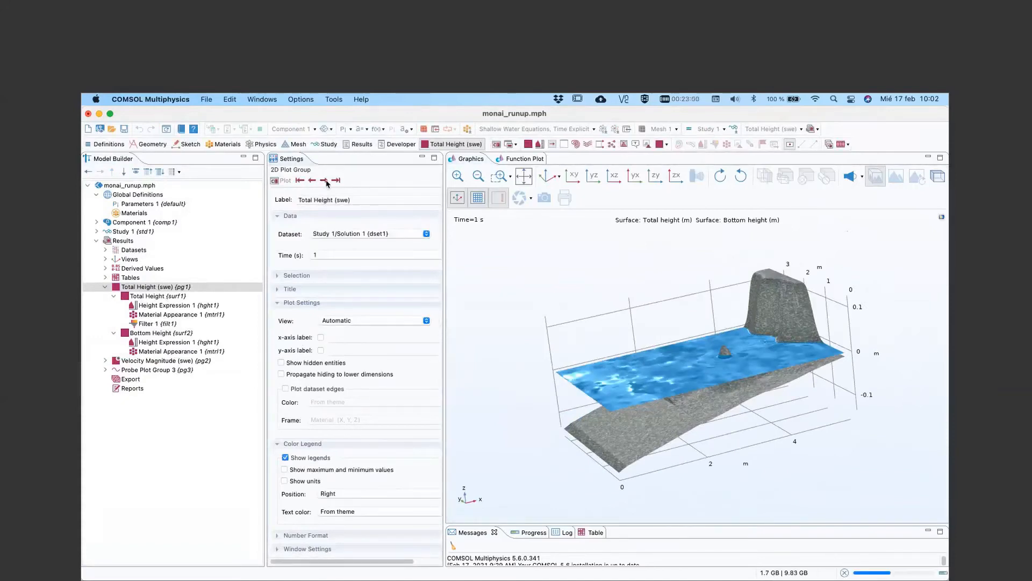
left_click(324, 181)
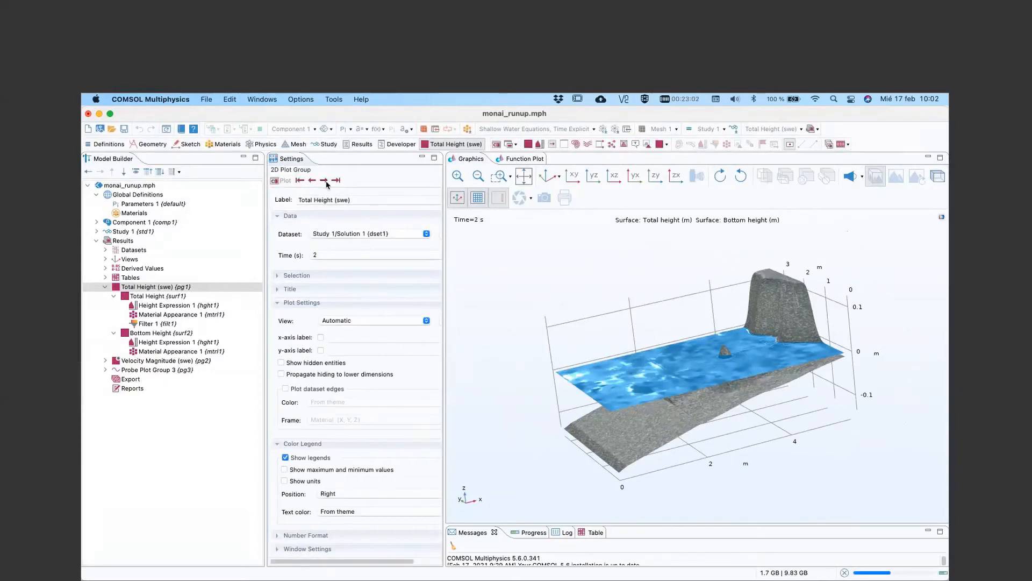
left_click(324, 181)
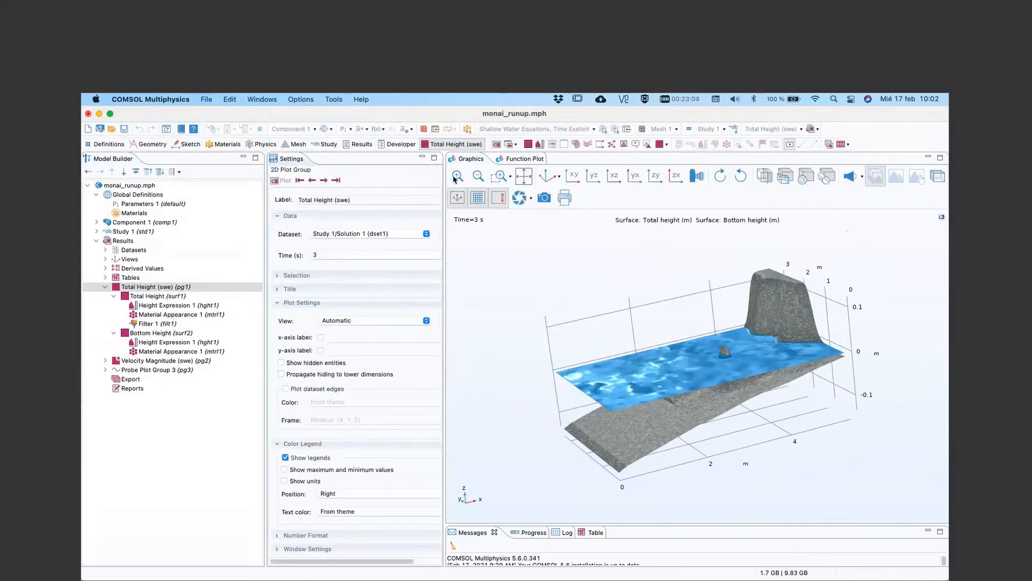
scroll(495, 246, "up", 3)
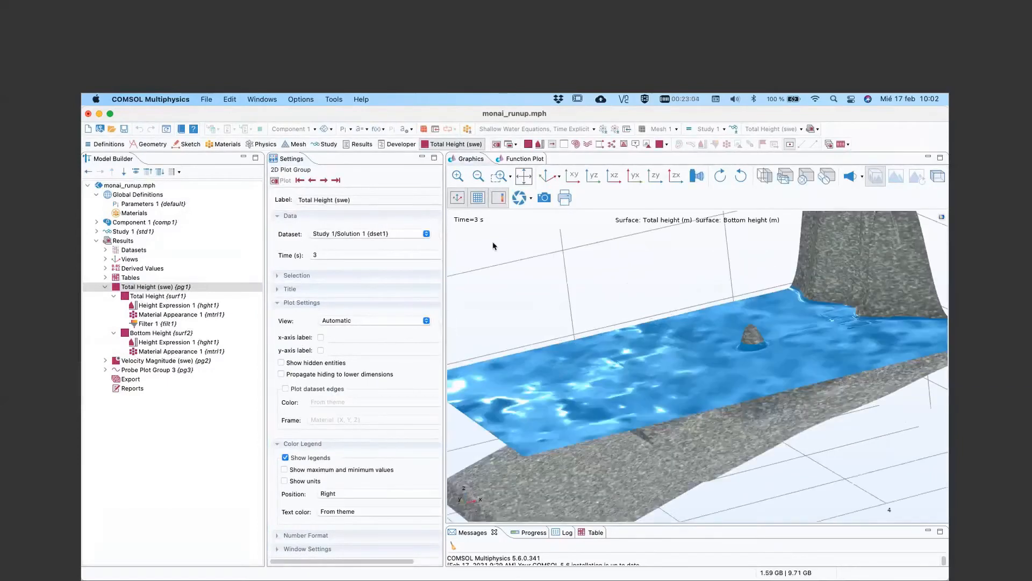
left_click(323, 182)
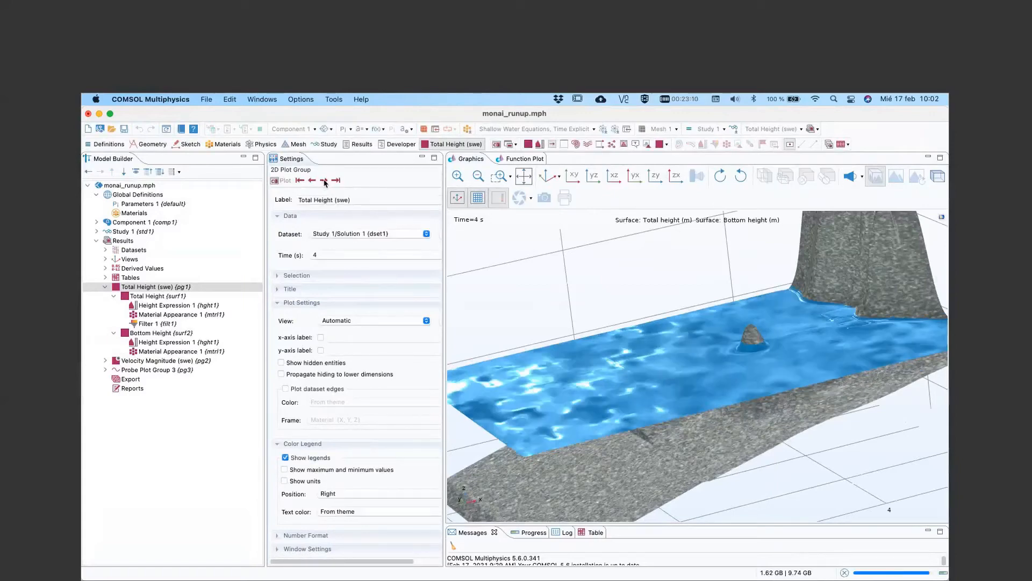
left_click(325, 183)
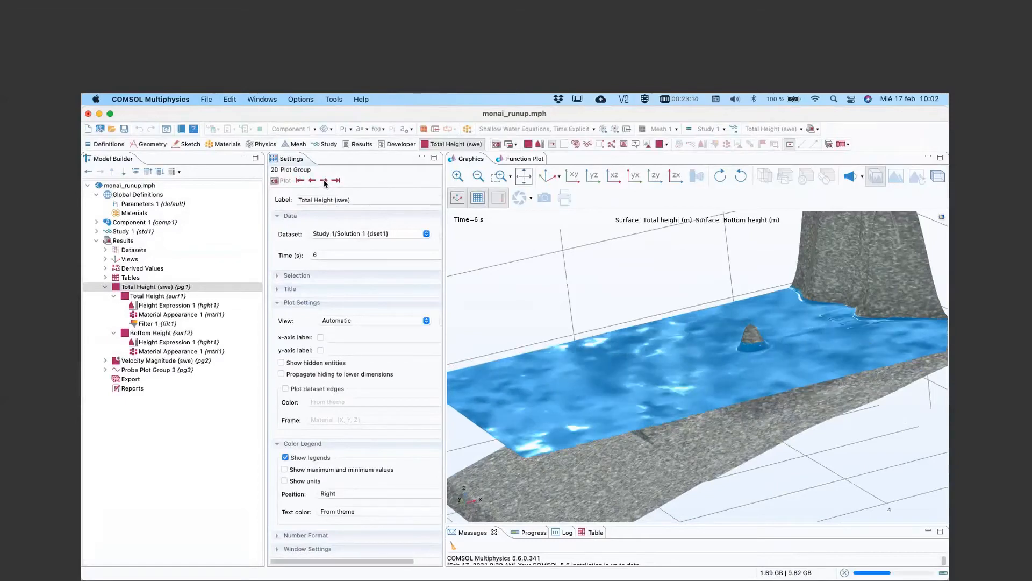
left_click(324, 182)
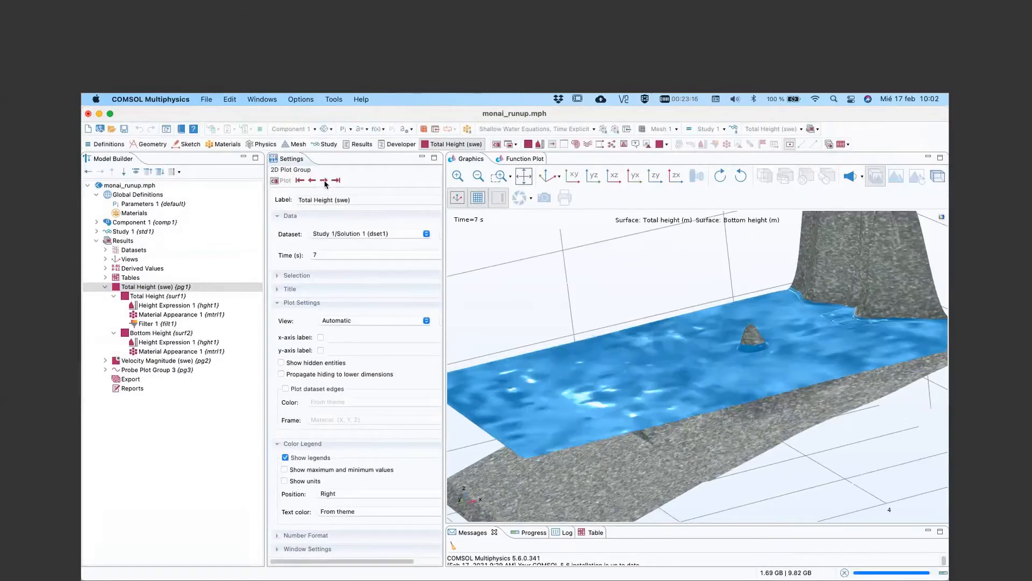
left_click(325, 181)
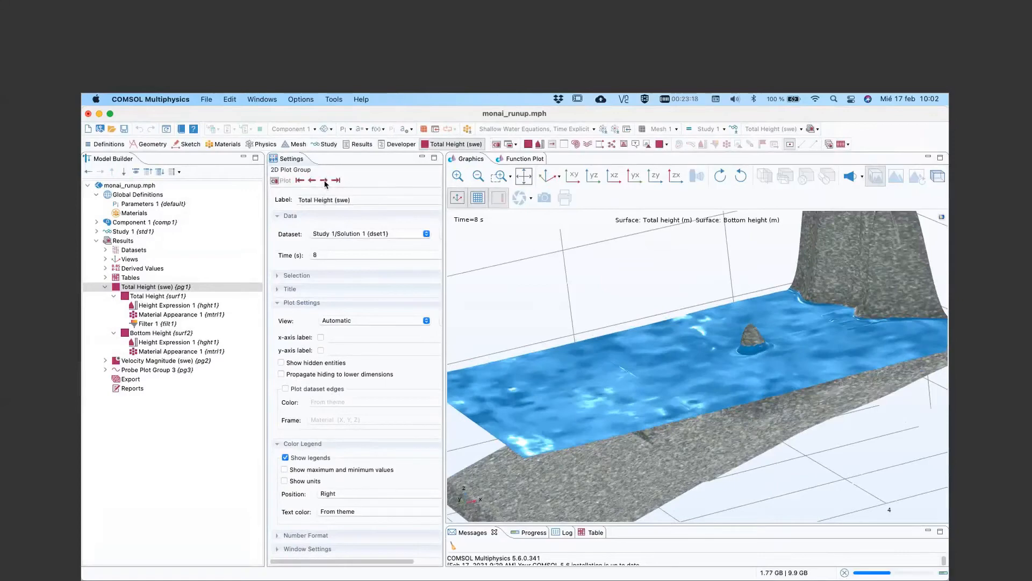
left_click(324, 182)
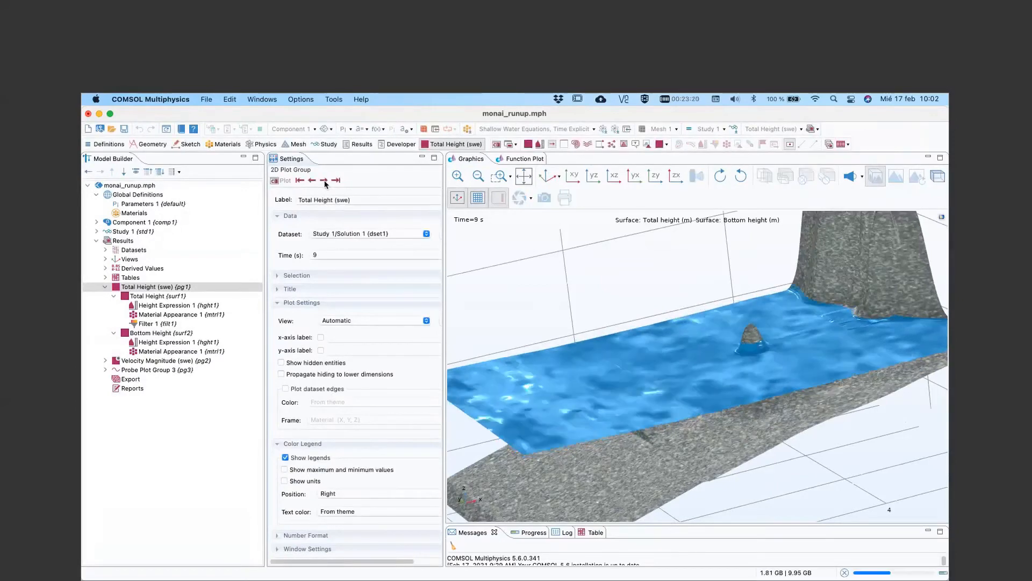
left_click(325, 182)
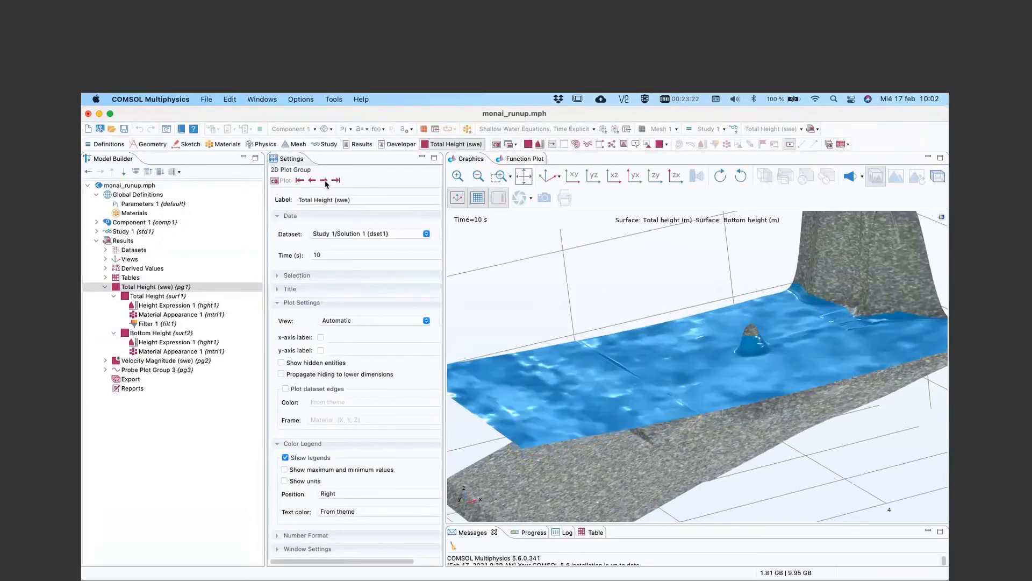
Step: Advance the Total Height plot from 10 s to 12 s in 0.25 s time steps
left_click(325, 182)
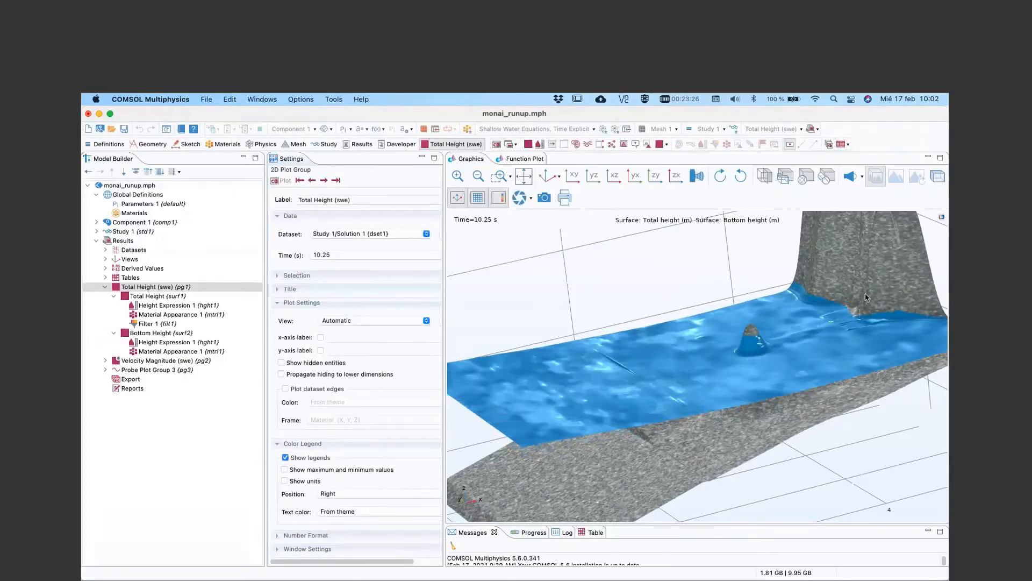
left_click(325, 181)
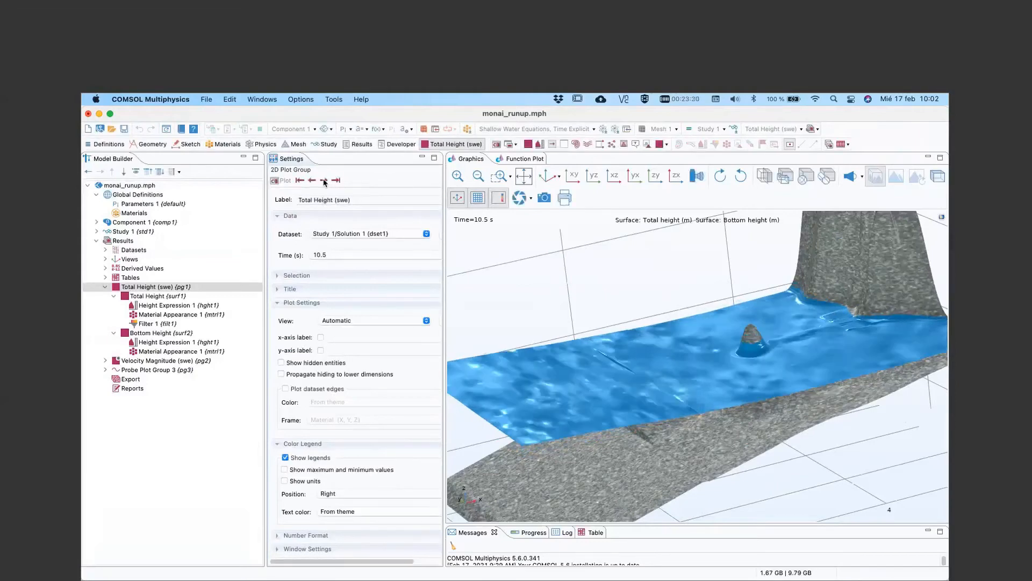
left_click(325, 182)
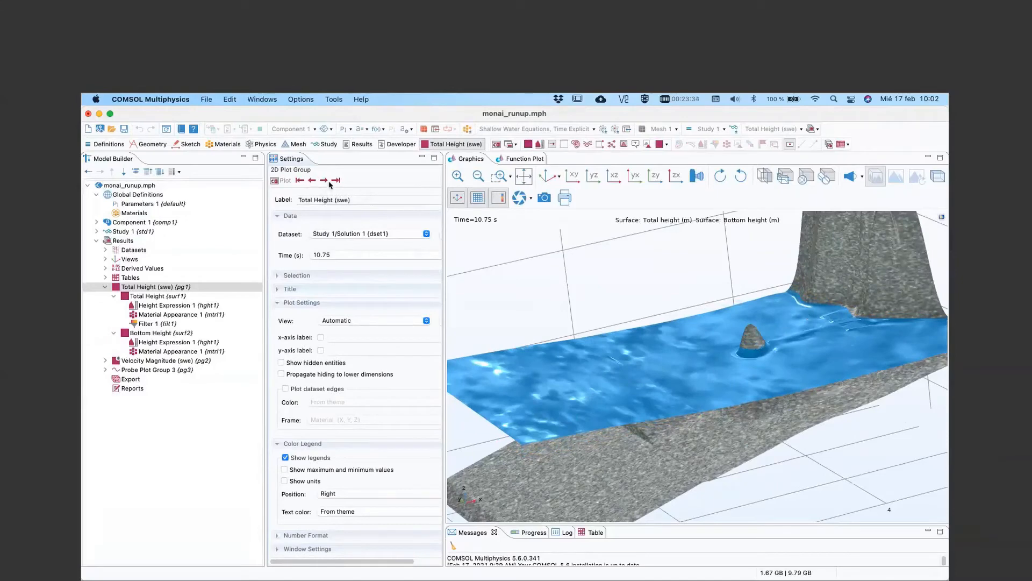
left_click(324, 181)
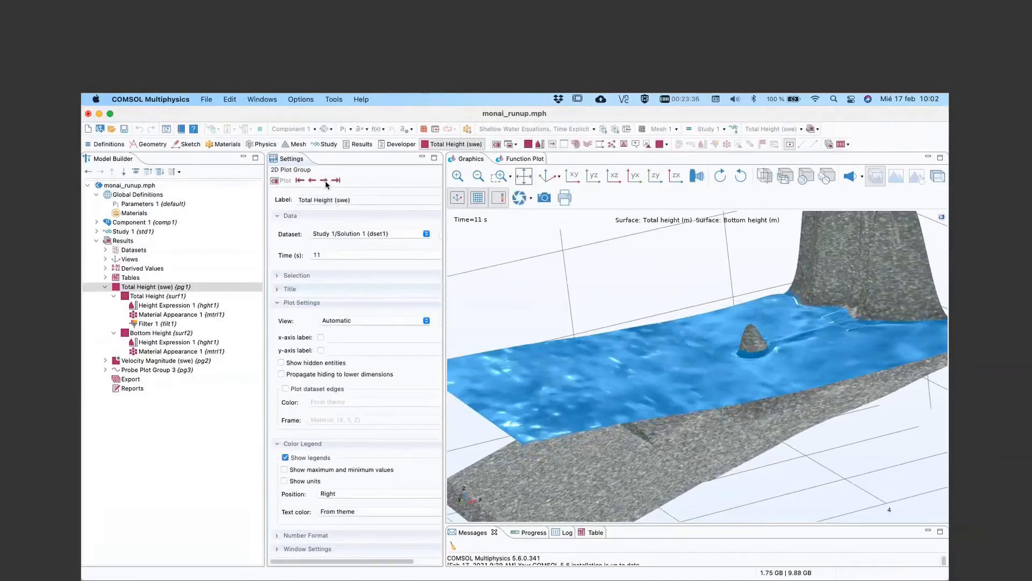
left_click(325, 181)
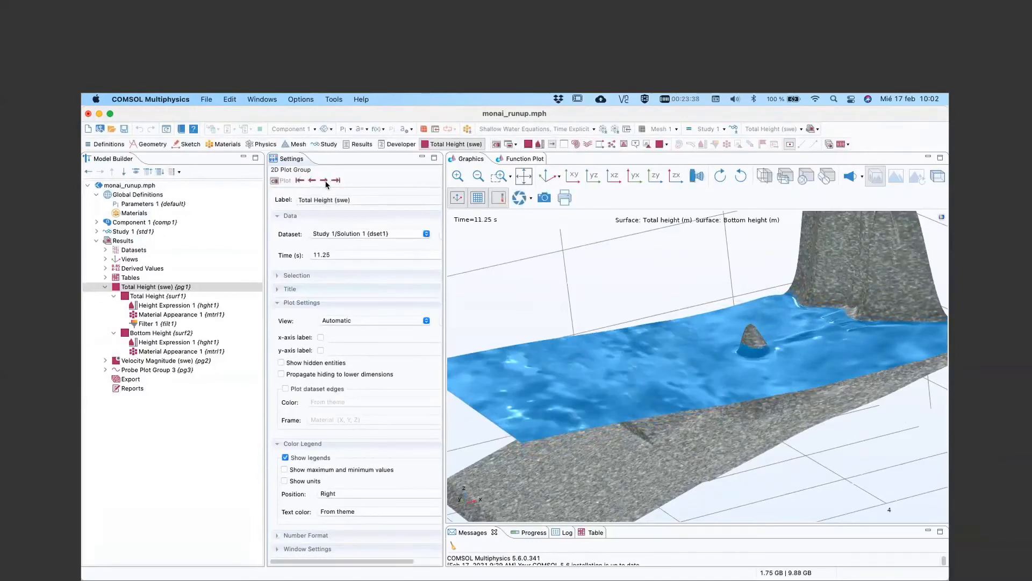
left_click(325, 181)
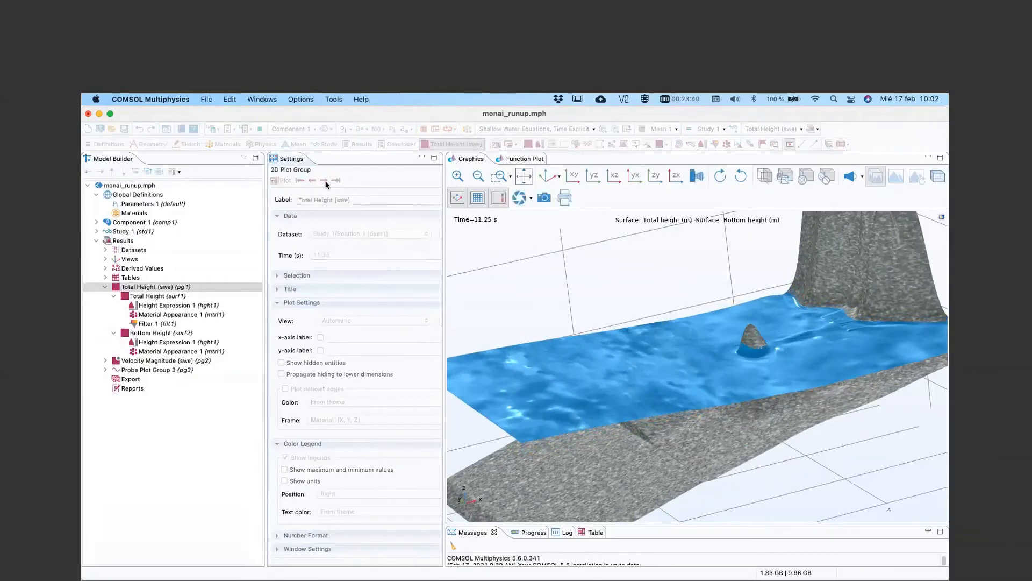
left_click(325, 181)
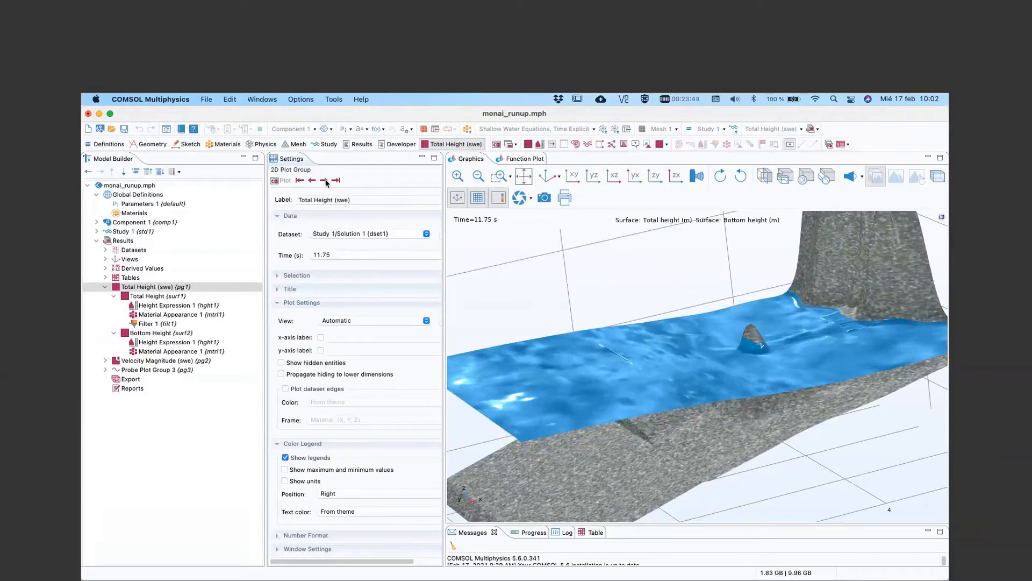
left_click(324, 181)
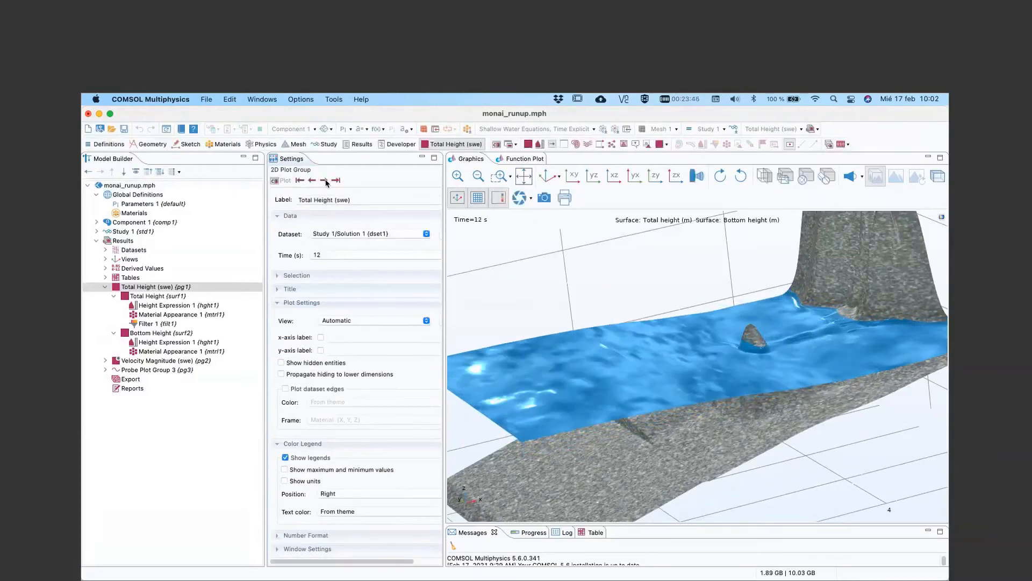
Step: Plot the velocity magnitude at the last solution time, 25 s, and display the total height curves of Probe Plot Group 3
left_click(177, 360)
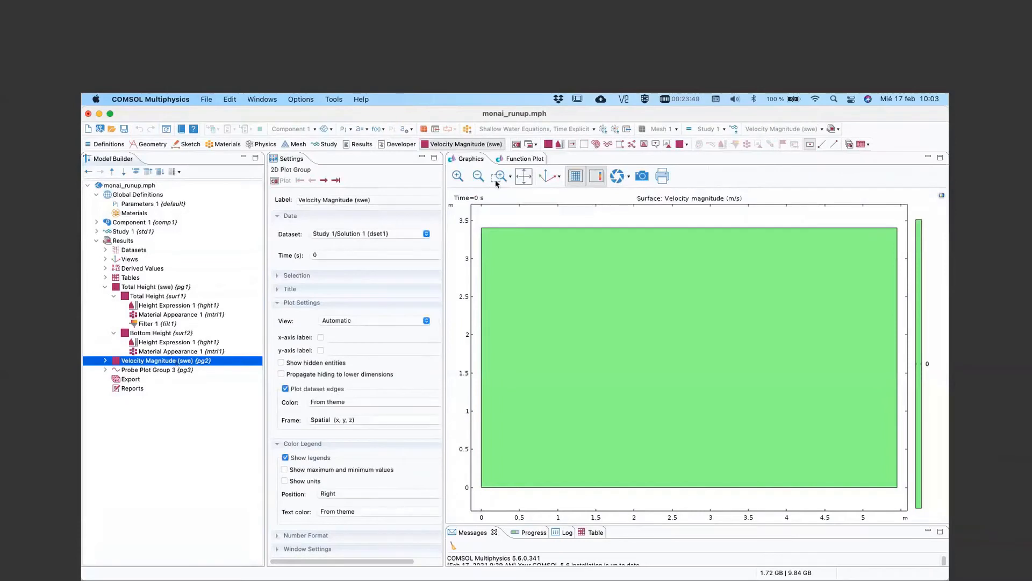
left_click(336, 180)
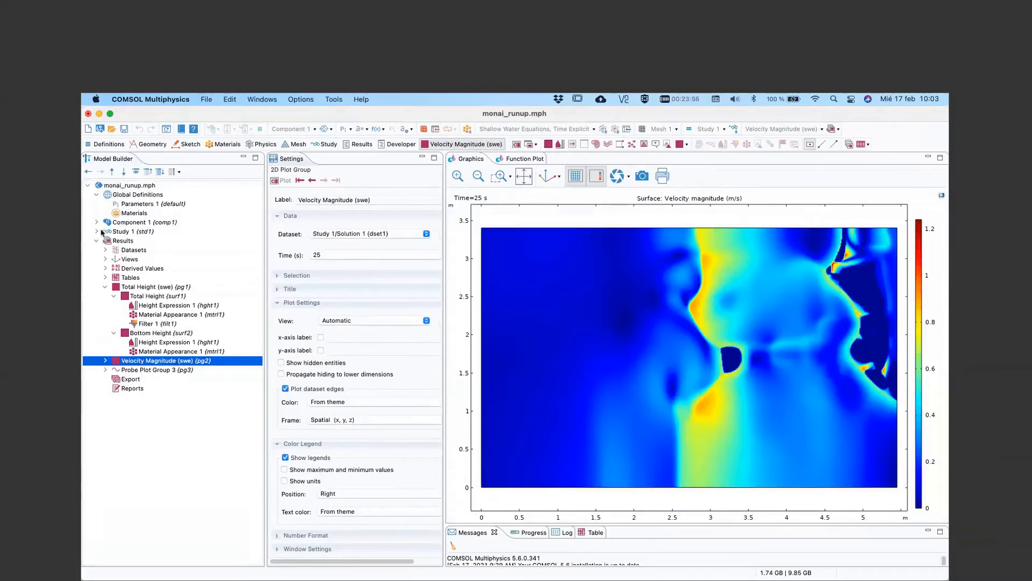
left_click(133, 370)
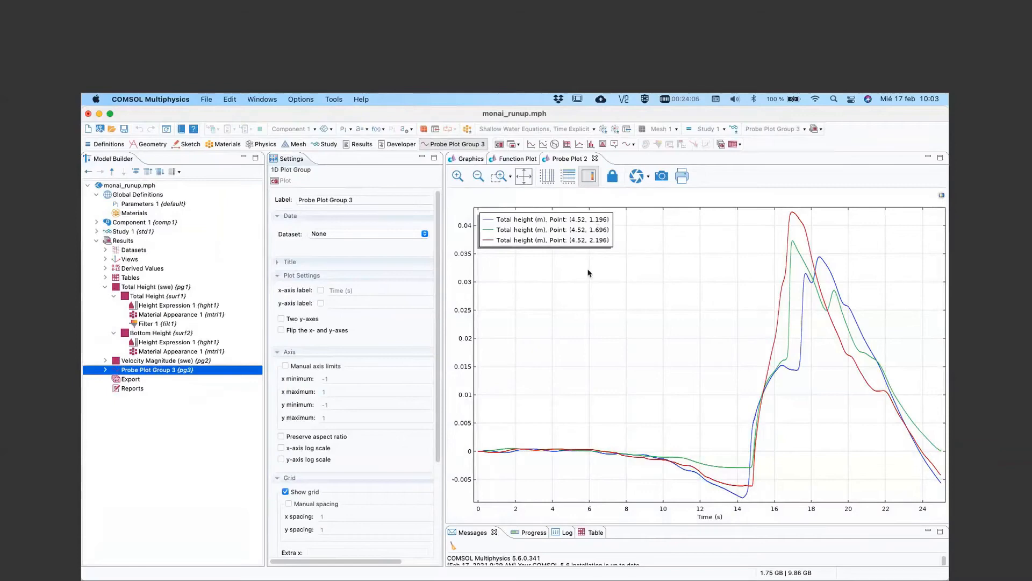
Step: Return to the Total Height plot, and switch to Chrome with its window maximized to watch the monai_runup.gif animation
left_click(161, 287)
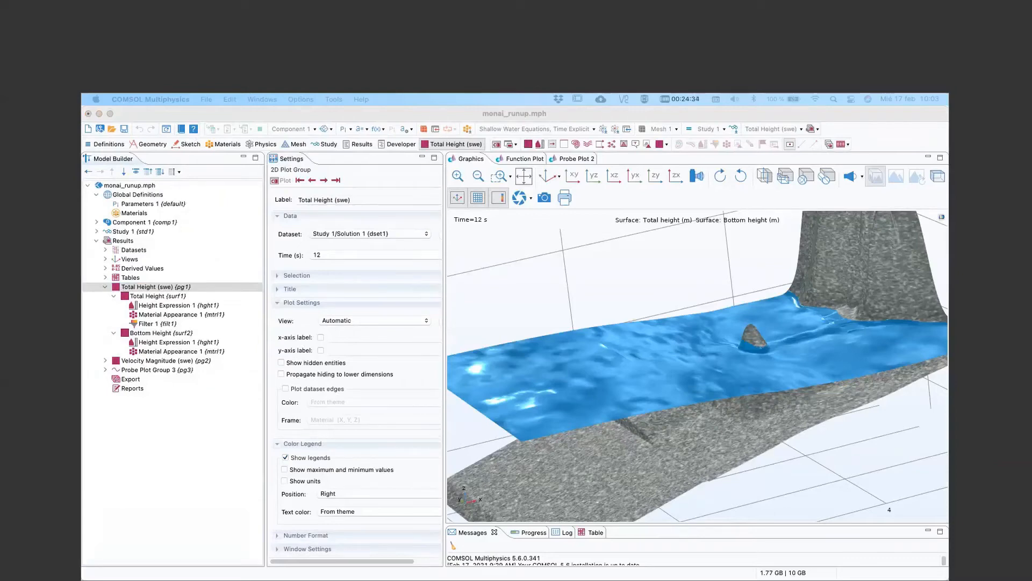
left_click_drag(81, 213, 316, 215)
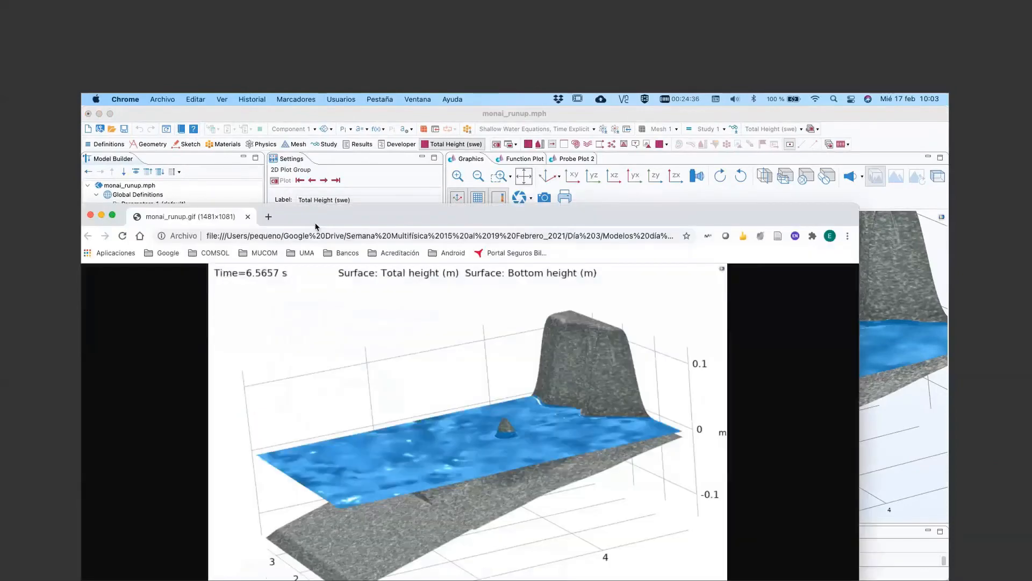
double_click(315, 224)
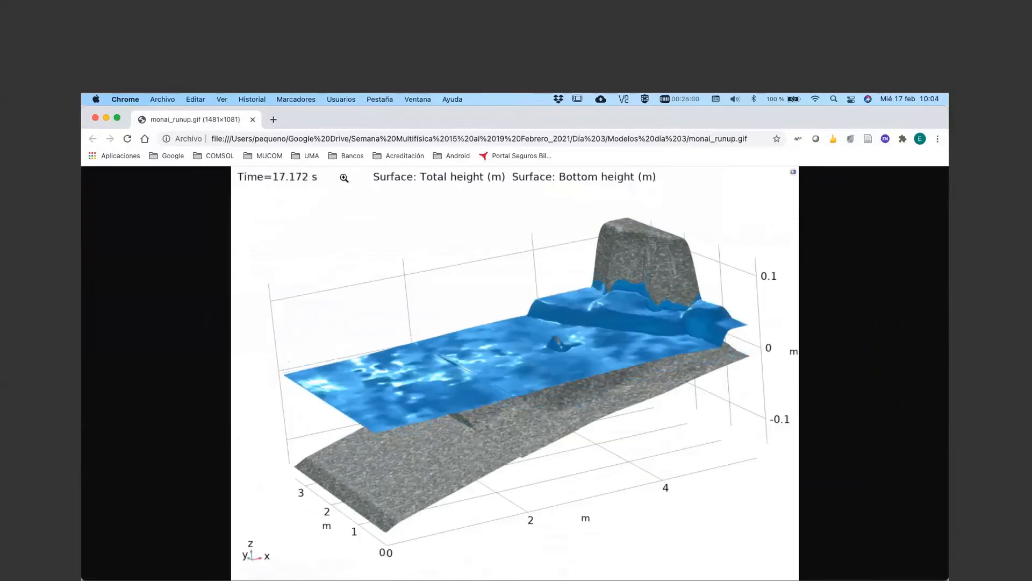
Step: Leave the Chrome animation and switch to the presentation slide about the shallow water equations interface
left_click(125, 99)
left_click(181, 252)
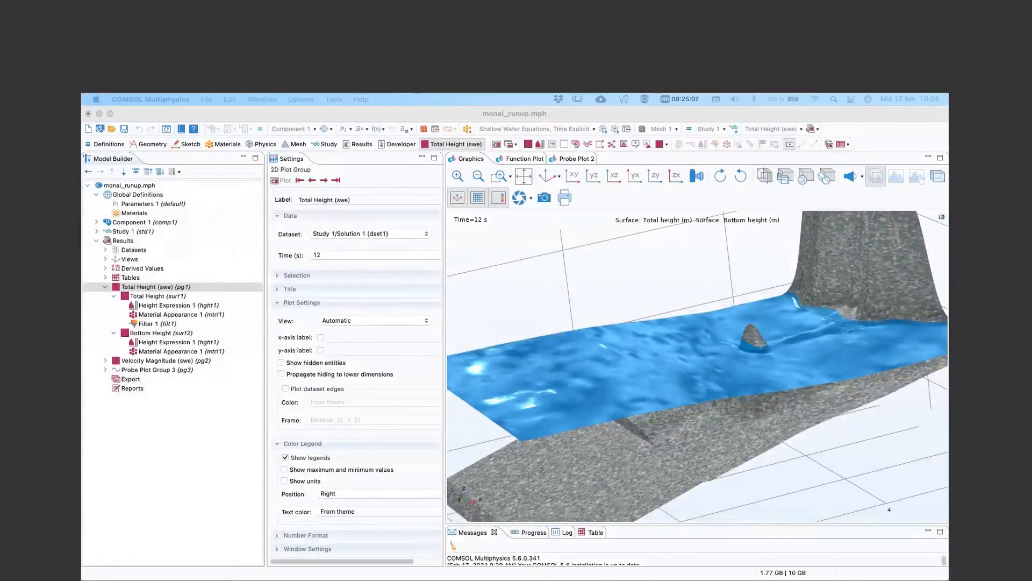
key("super+Tab")
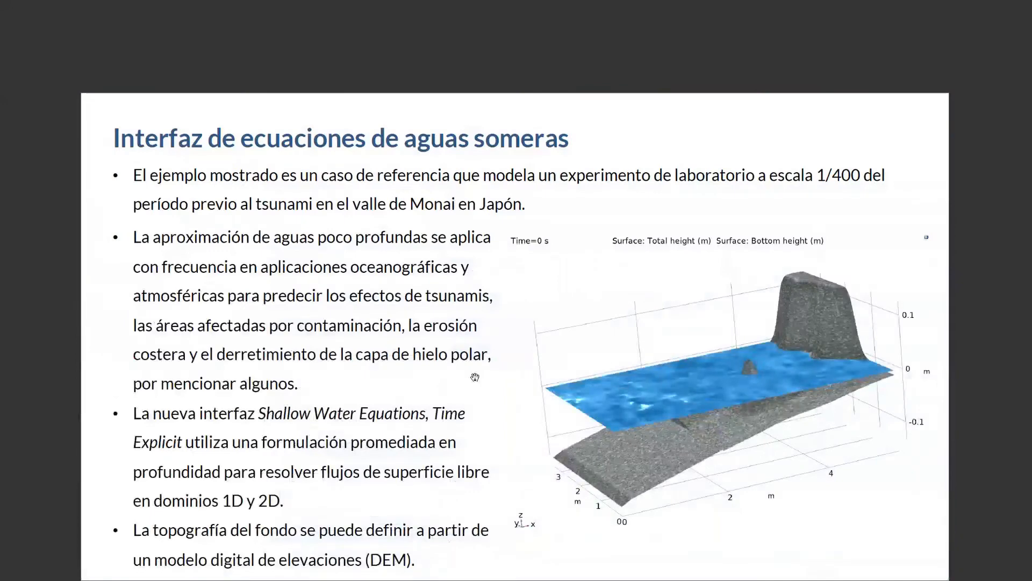
Step: Advance to the slide on the phase change interface boundary condition, and open freeze_drying.mph from the Heat Transfer Module's Phase_Change library in COMSOL Multiphysics
key("Right")
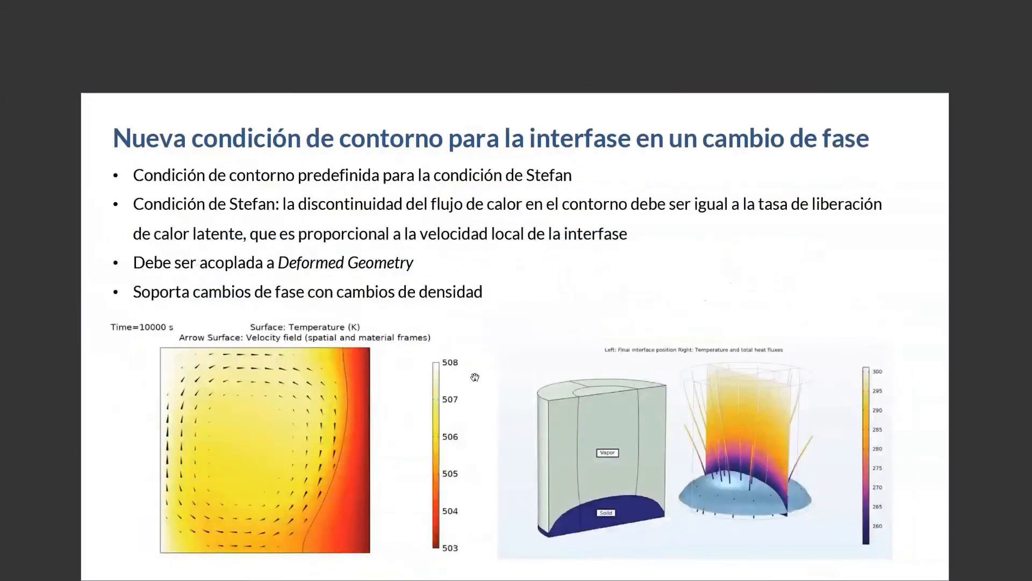
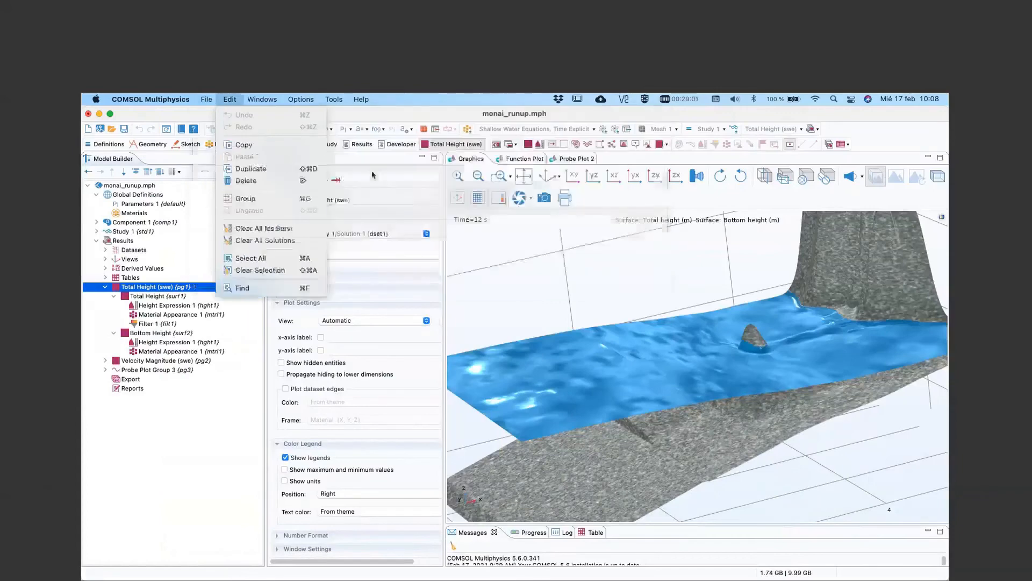
mouse_move(209, 99)
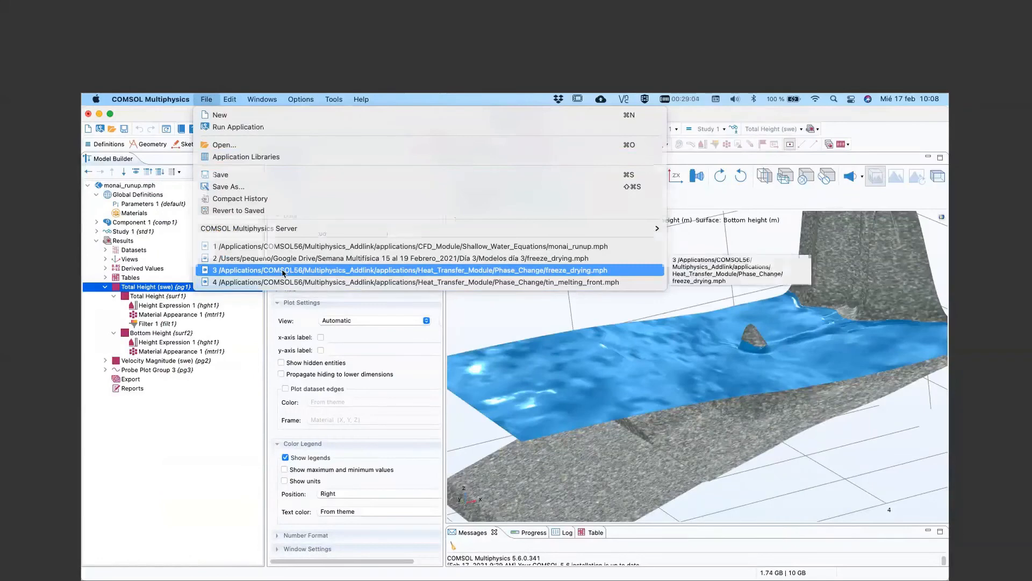
left_click(282, 271)
left_click(453, 365)
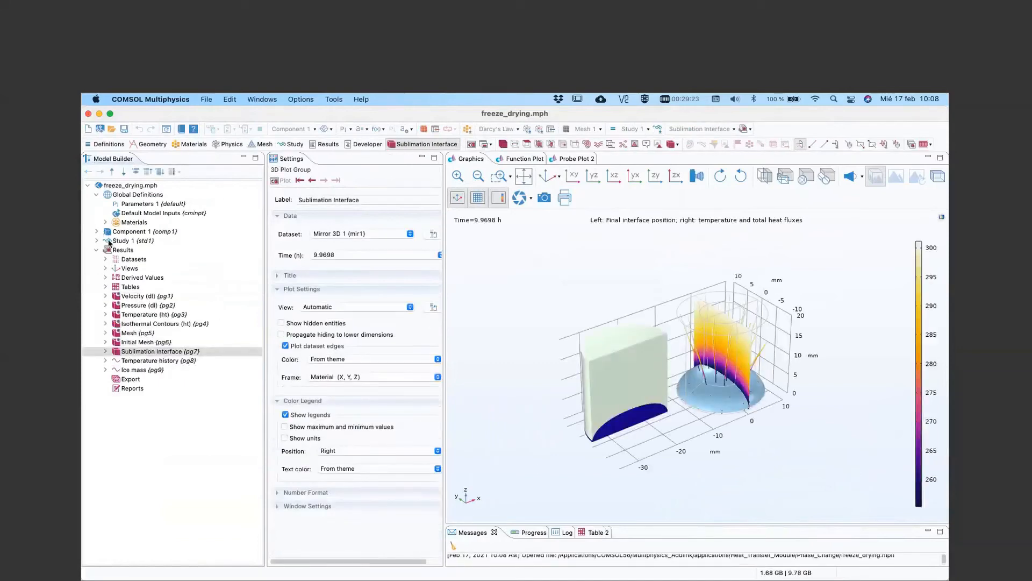
Step: Expand Component 1 and its Heat Transfer in Porous Media features, and inspect the half-vial geometry from several angles
left_click(97, 232)
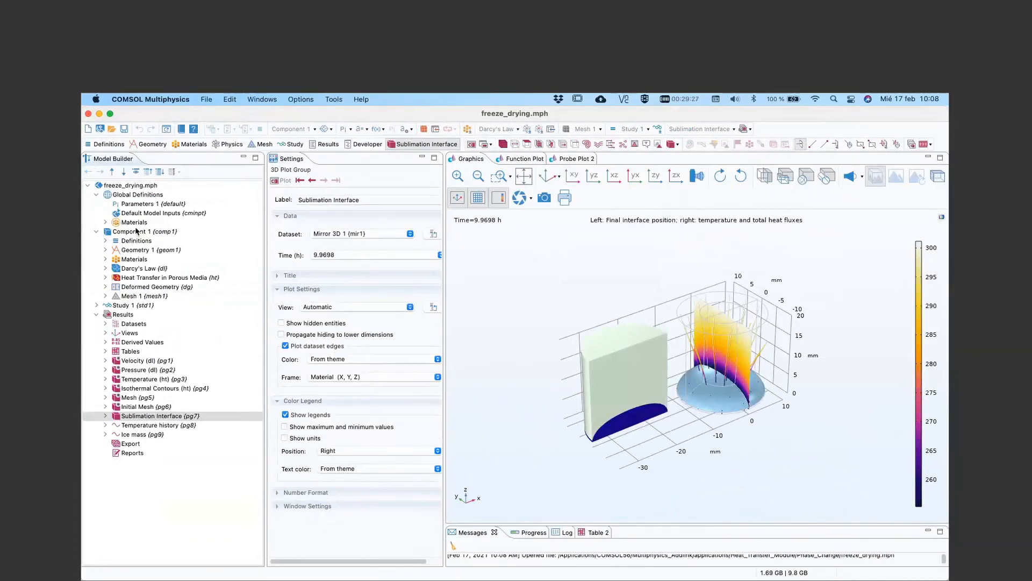
left_click(138, 270)
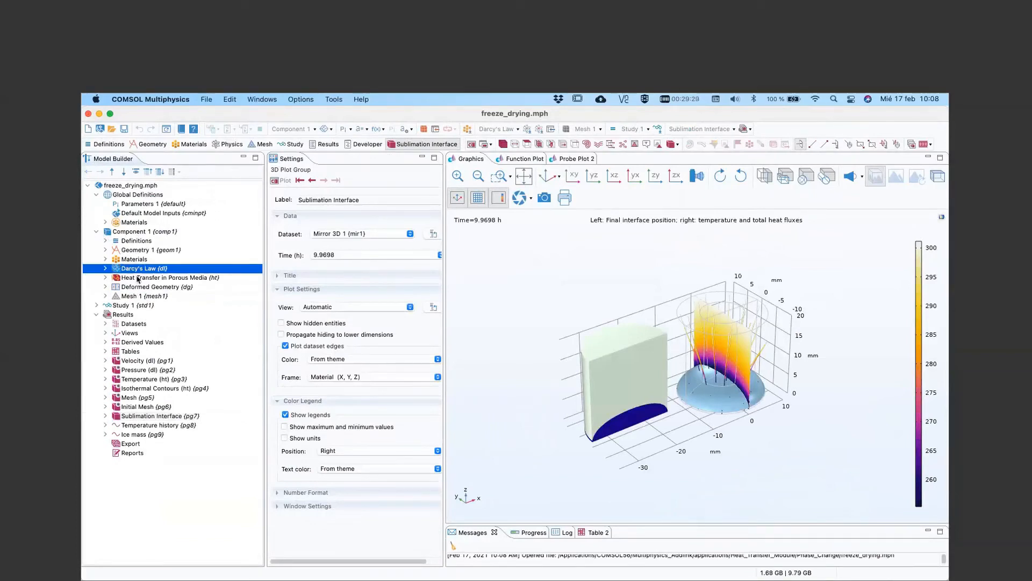
left_click(124, 278)
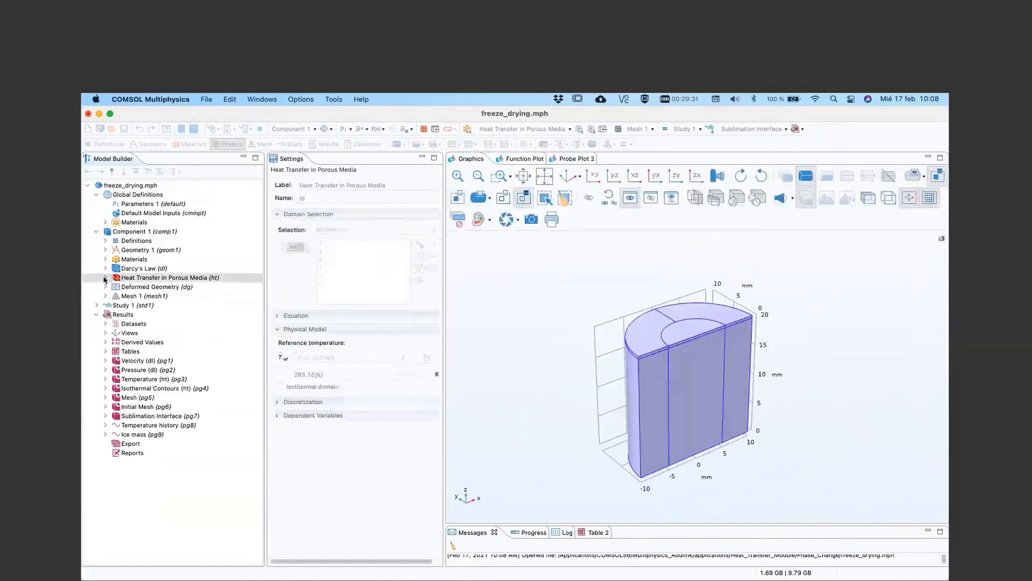
left_click(105, 277)
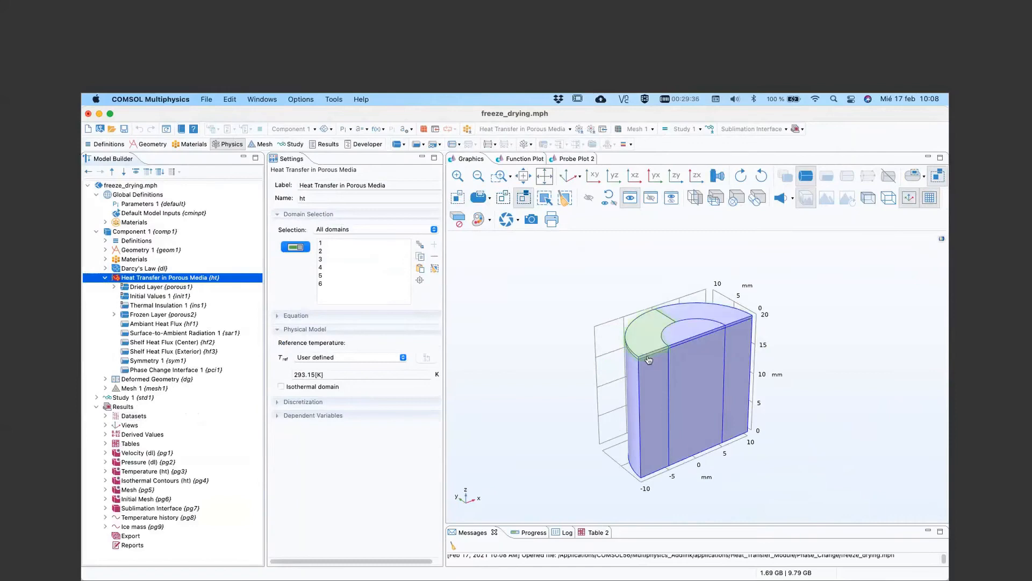
left_click(458, 176)
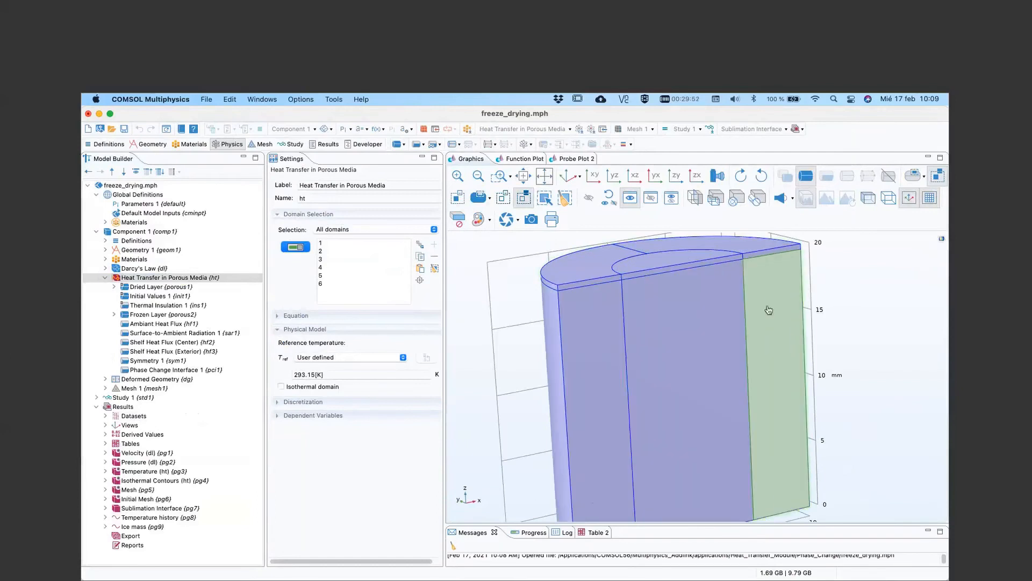
left_click_drag(769, 310, 780, 360)
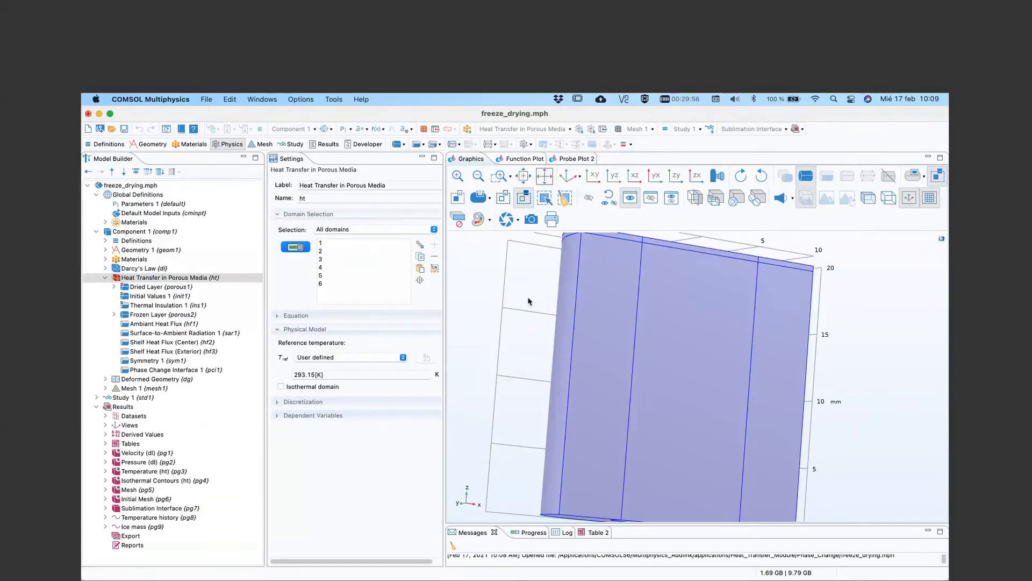
left_click_drag(529, 301, 520, 321)
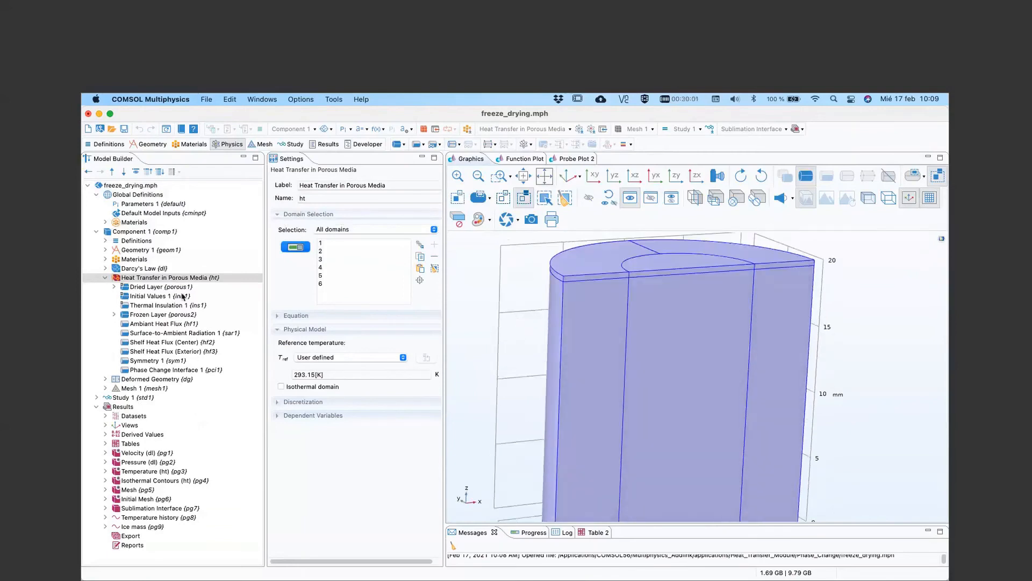
Step: Show the Phase Change Interface 1 settings in a wider pane, and inspect its boundaries near the vial top in wireframe
left_click(161, 370)
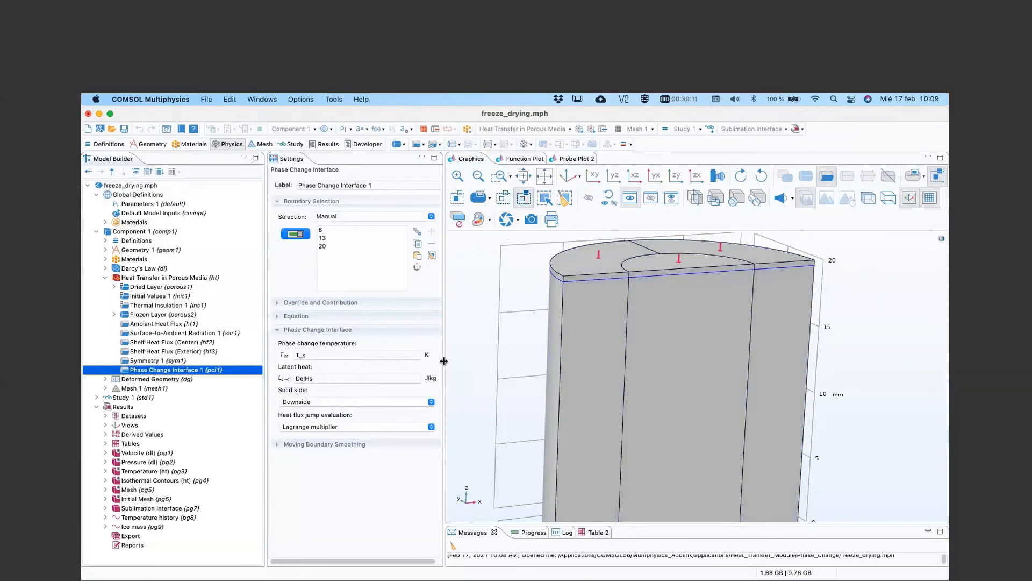
left_click_drag(445, 366, 531, 365)
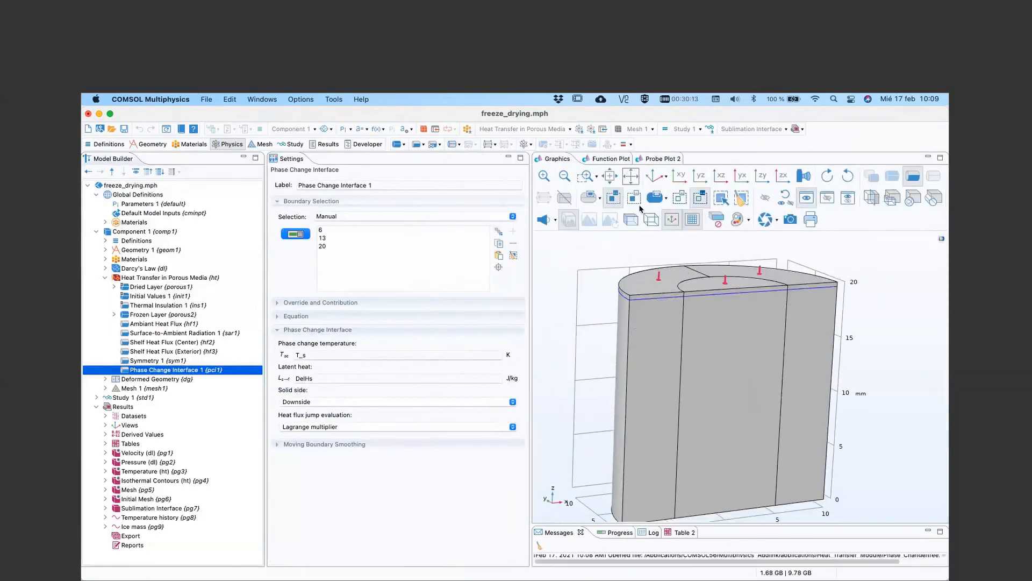
left_click(651, 220)
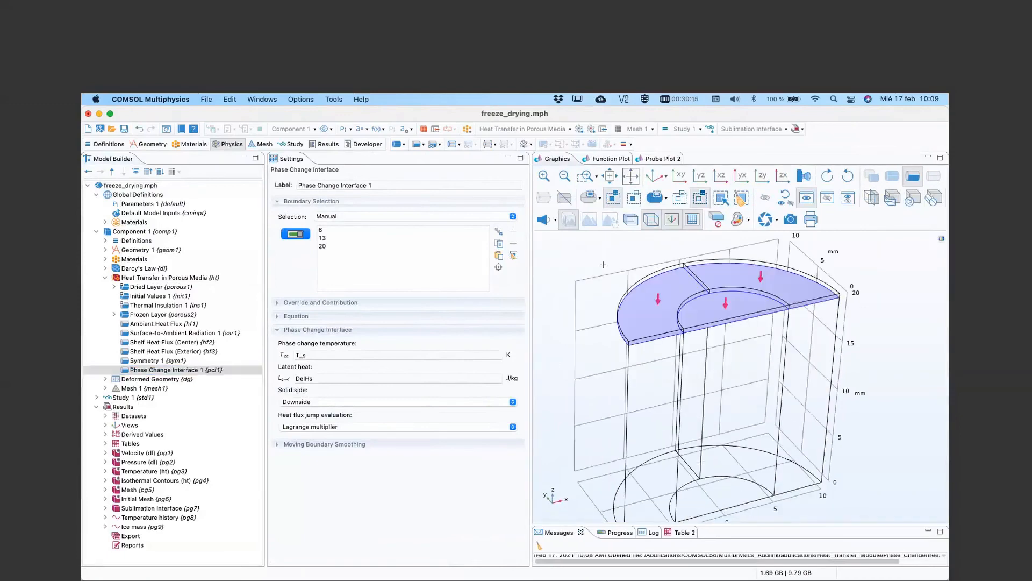
left_click_drag(603, 265, 614, 242)
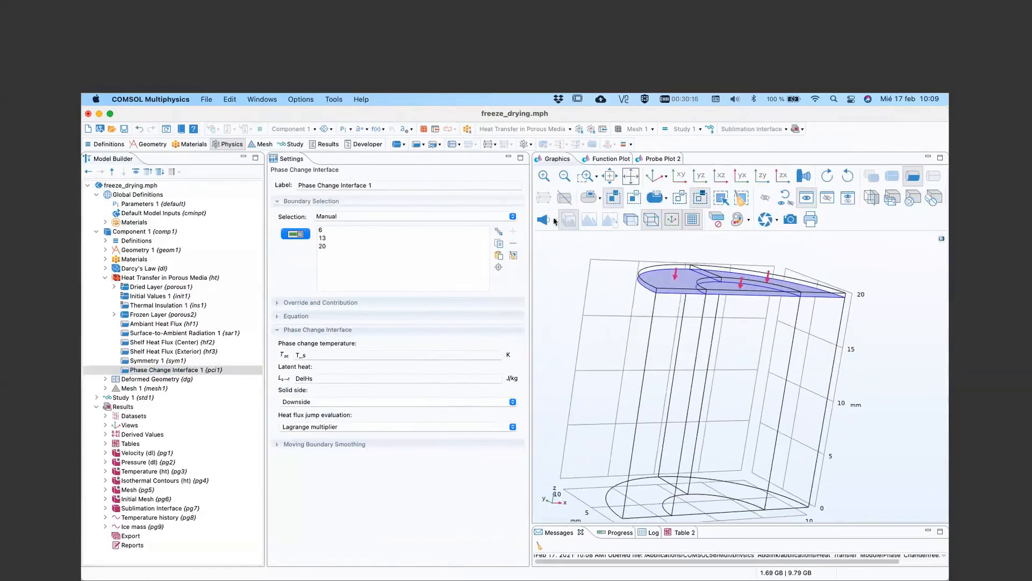
left_click(547, 182)
right_click_drag(651, 308, 695, 484)
left_click_drag(594, 254, 598, 265)
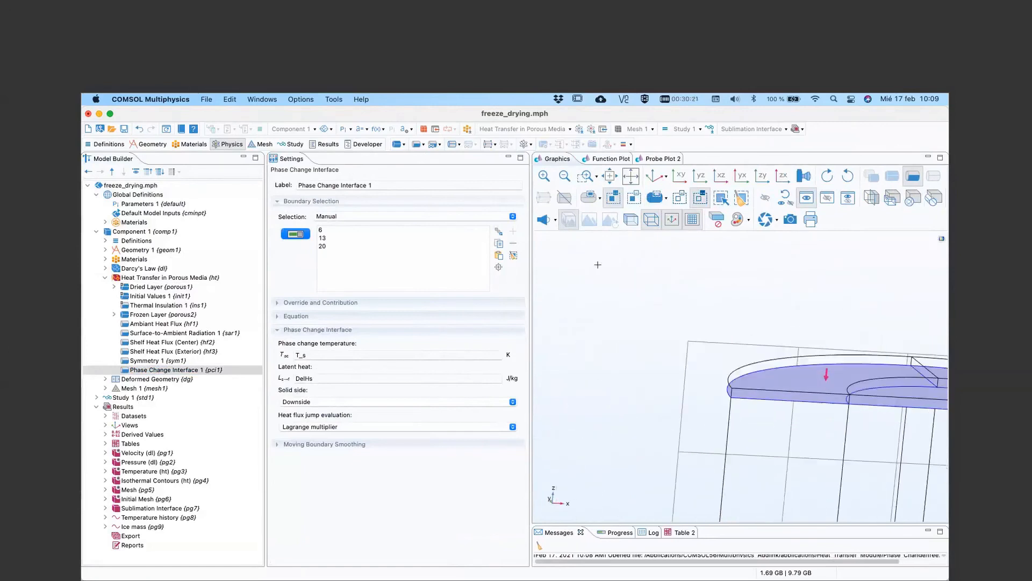
right_click_drag(598, 264, 761, 290)
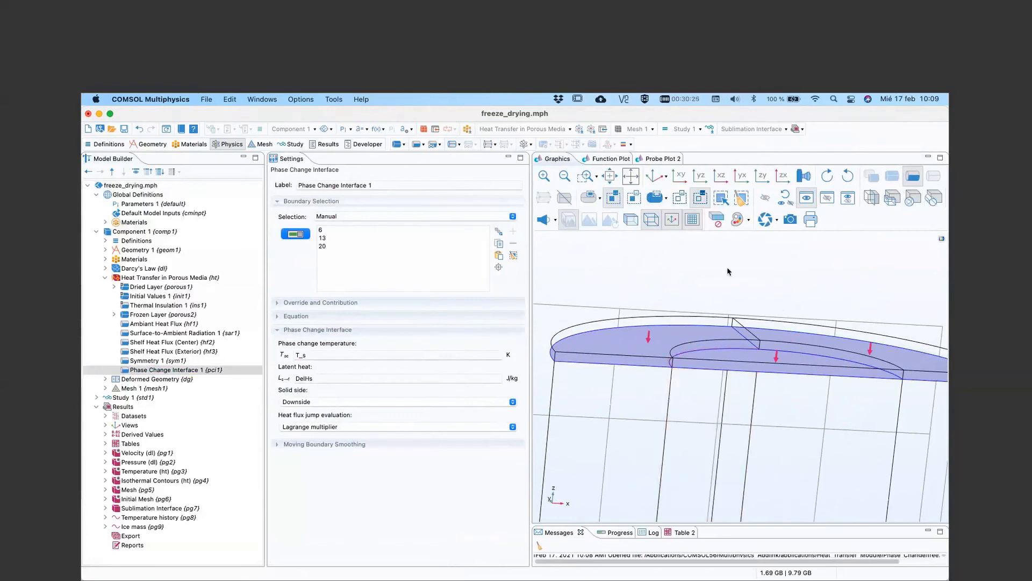
Step: Check the phase change temperature expression, and read through the global parameters in Parameters 1
left_click(323, 356)
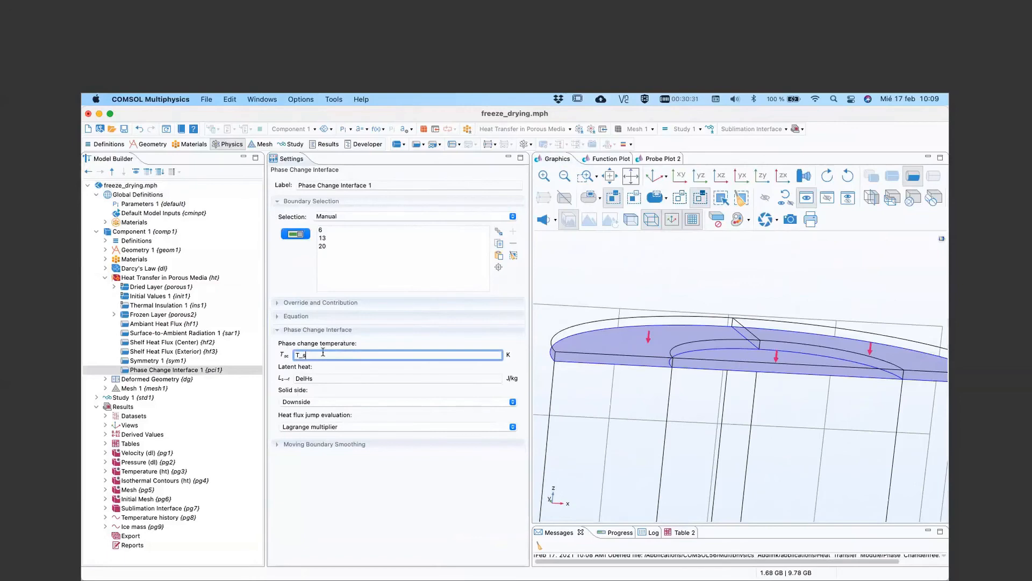
left_click(135, 203)
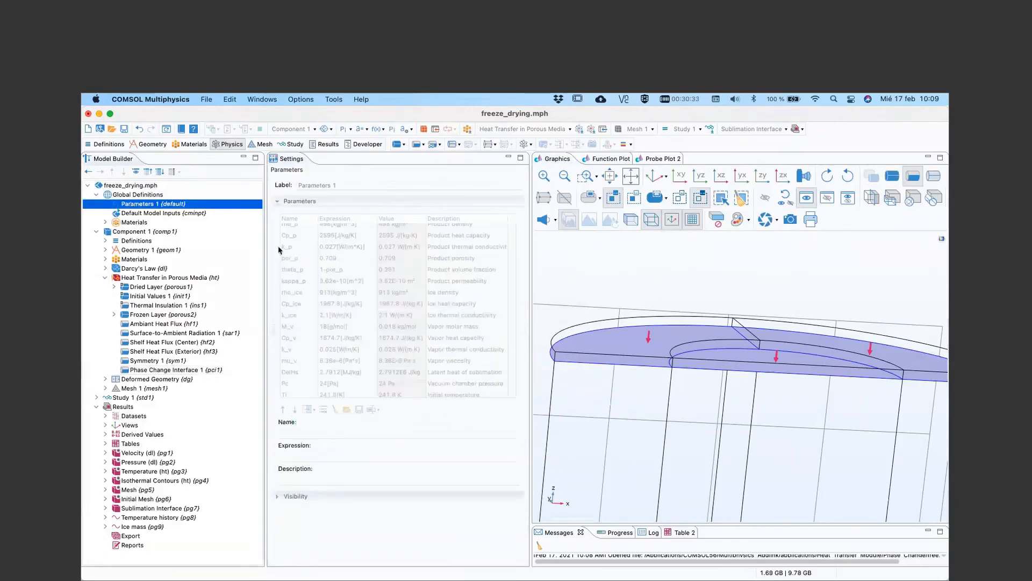
scroll(330, 314, "down", 3)
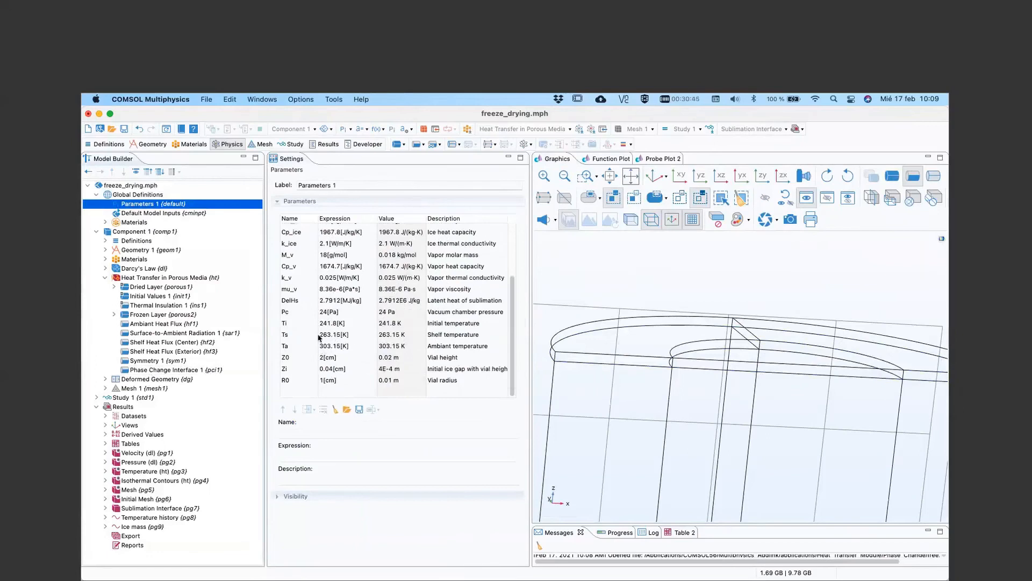
Step: Return to Phase Change Interface 1, and review its phase change temperature, latent heat and governing equations
left_click(159, 370)
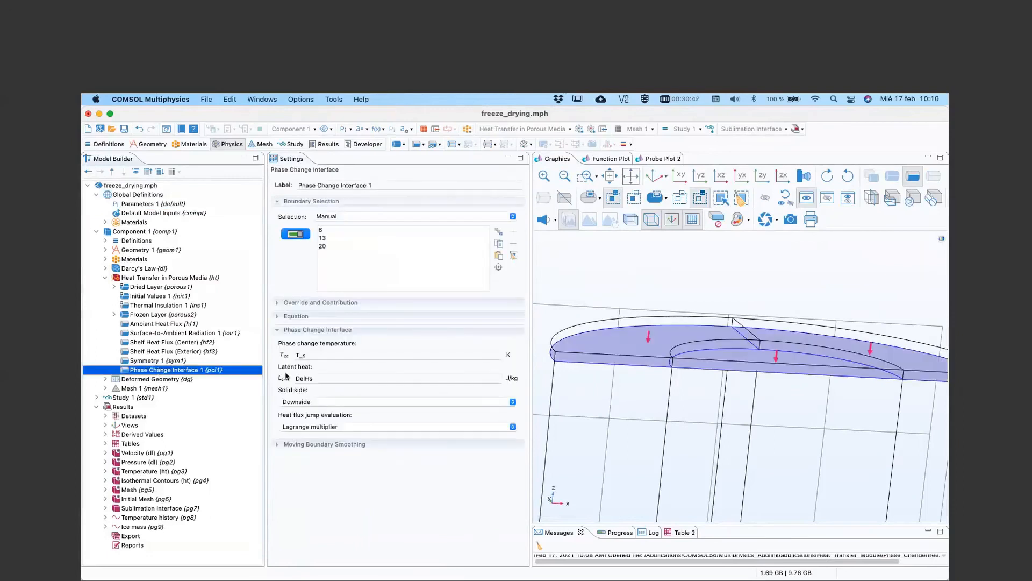
left_click_drag(317, 378, 282, 376)
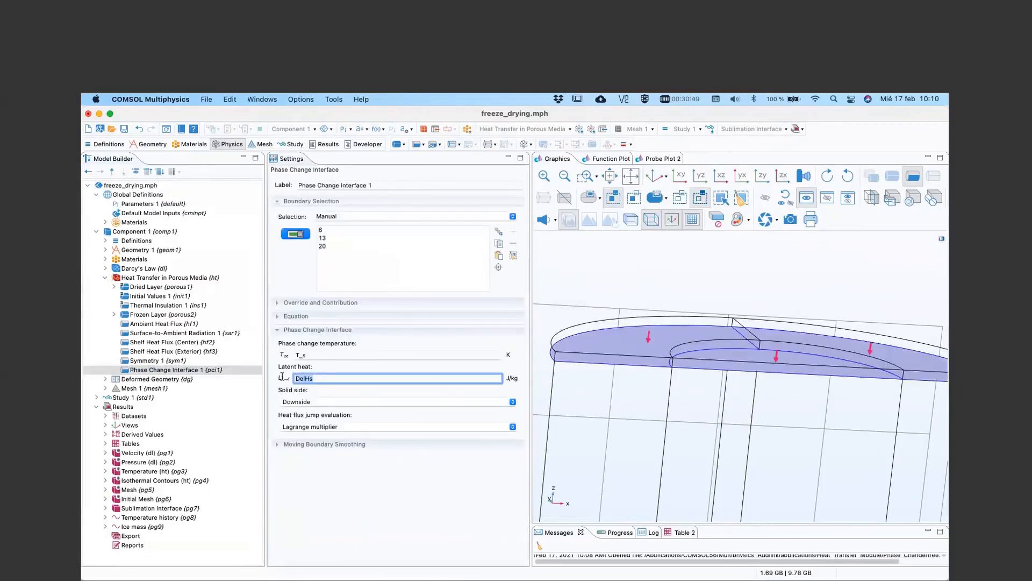
left_click(326, 356)
left_click(328, 379)
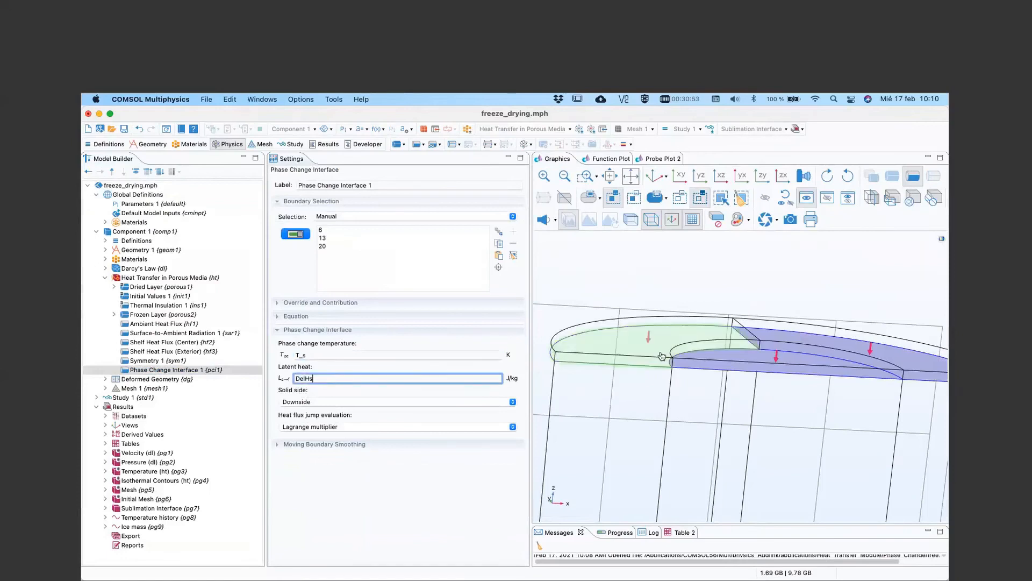
left_click(288, 317)
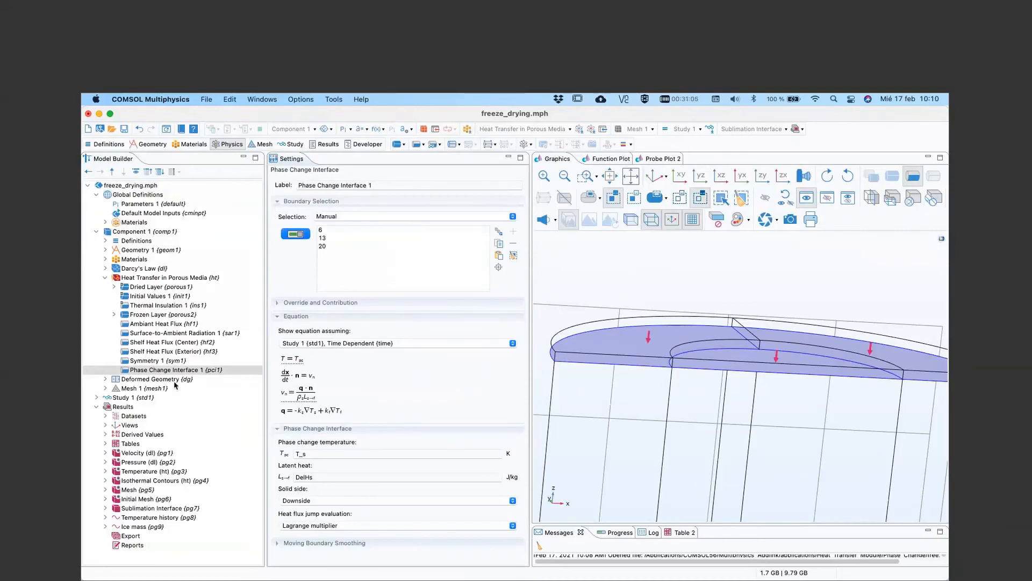
Step: Display Mesh 1 and examine the elements in the thin layer at the top of the vial
left_click(130, 389)
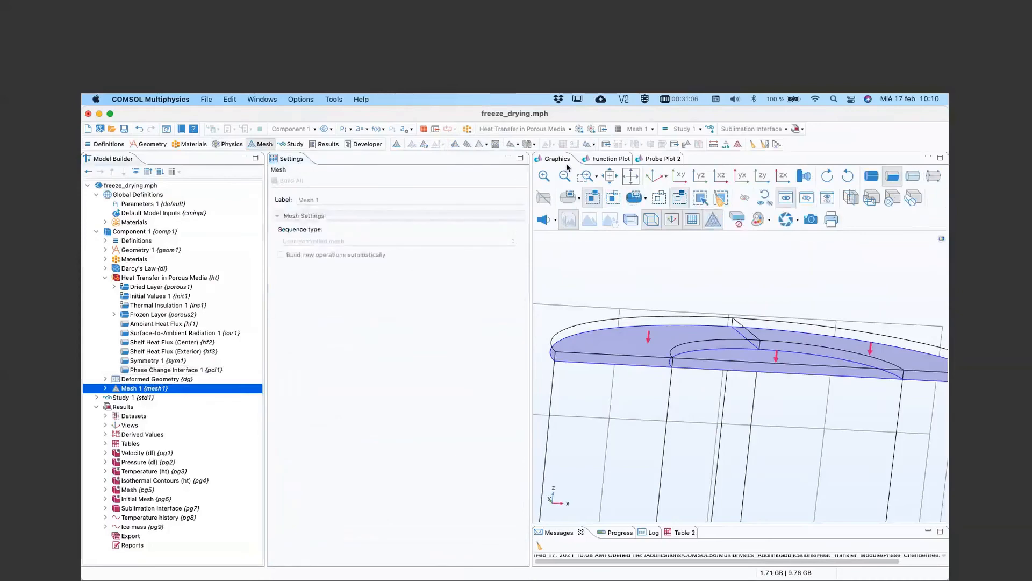
left_click(655, 176)
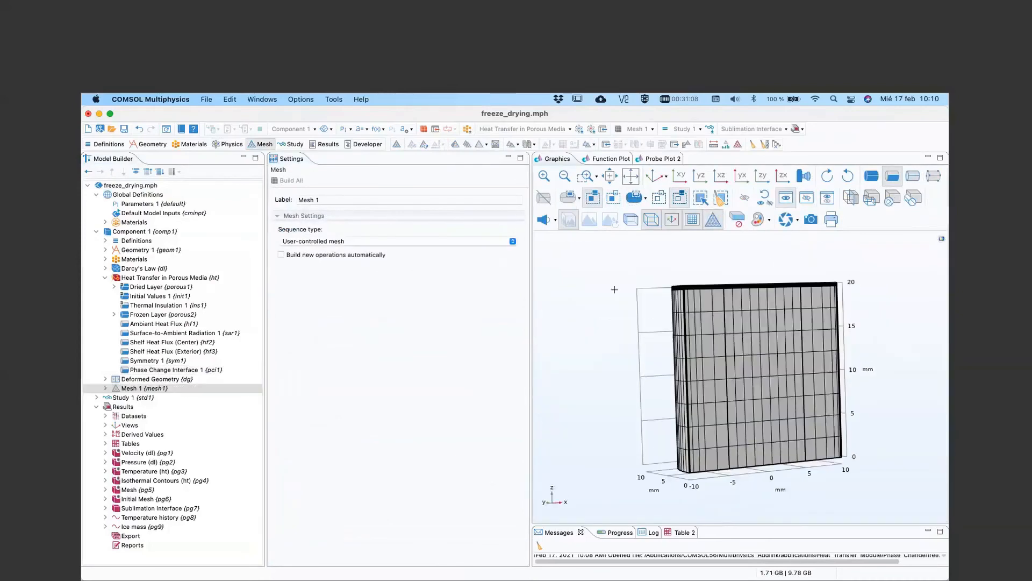
left_click(544, 179)
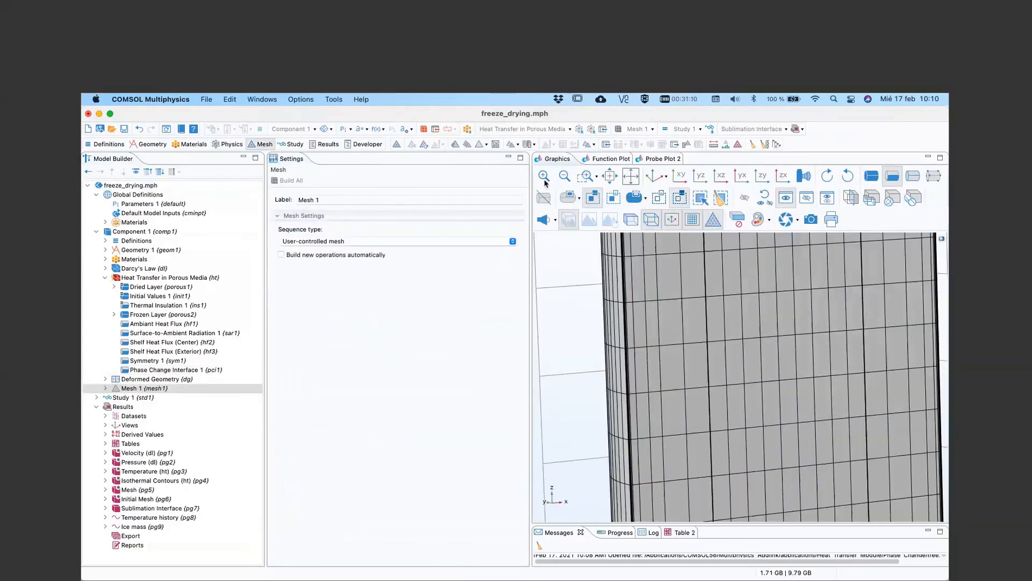
right_click_drag(566, 242, 593, 328)
left_click(544, 178)
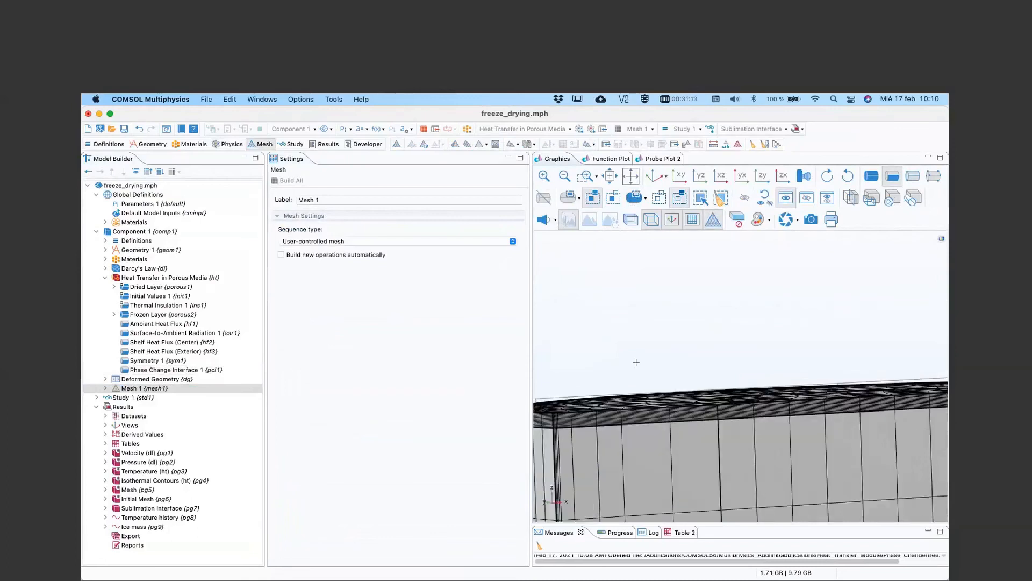
left_click_drag(636, 362, 646, 377)
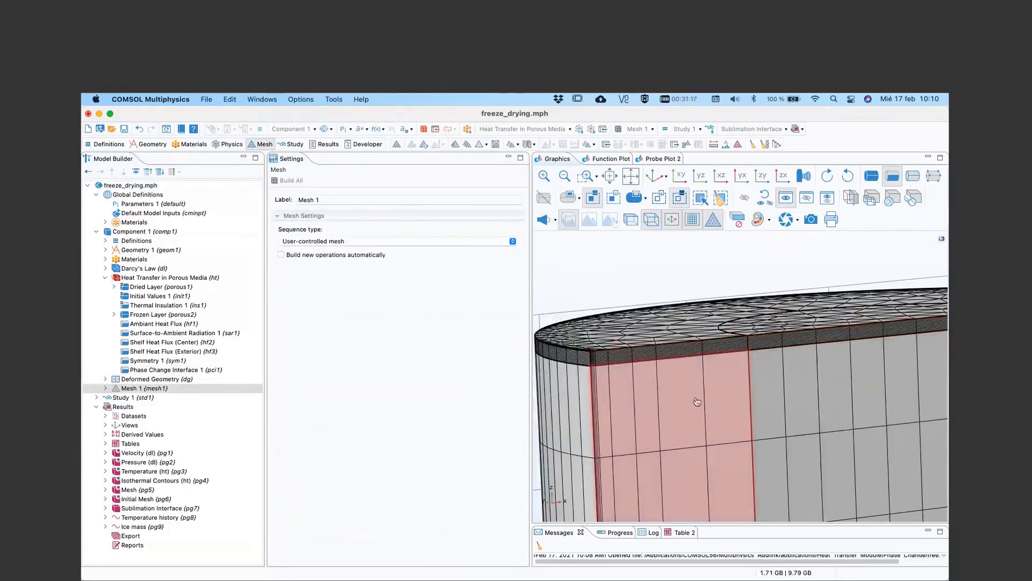
right_click_drag(656, 278, 645, 253)
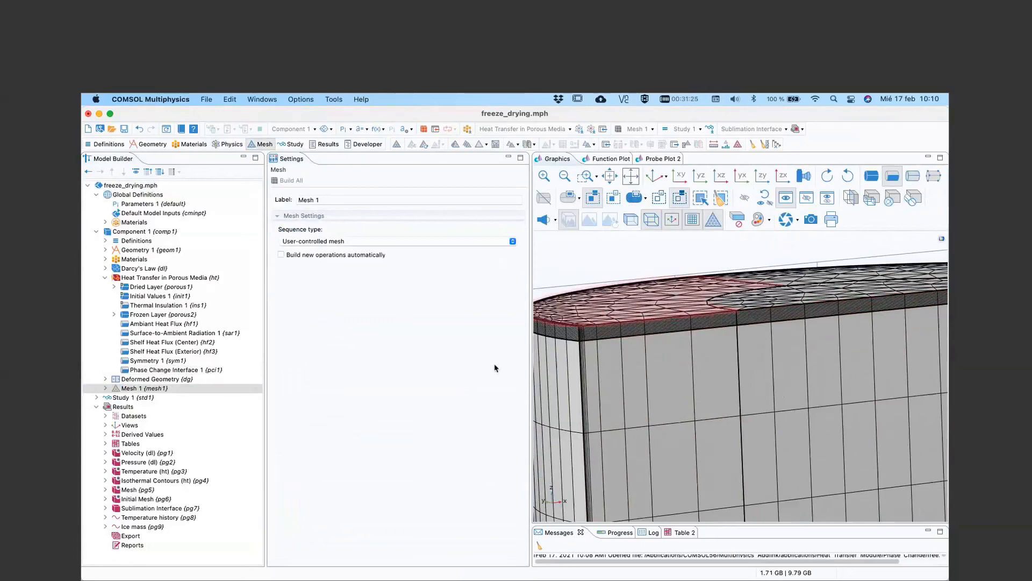
Step: Review the Deformed Geometry node and its subnodes, and check the Moving Mesh and Deformed Geometry options offered under Definitions
left_click(105, 379)
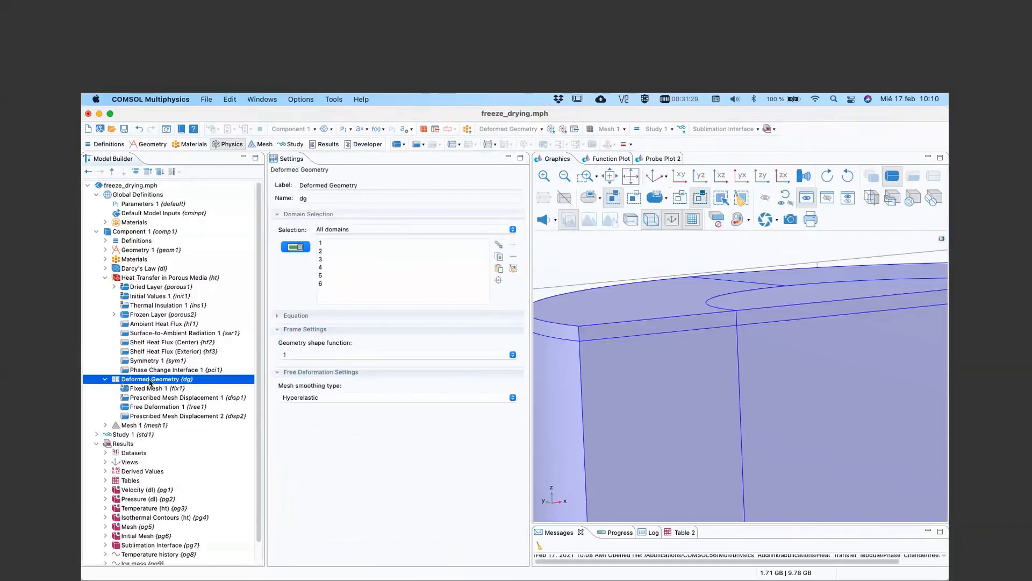
left_click(105, 242)
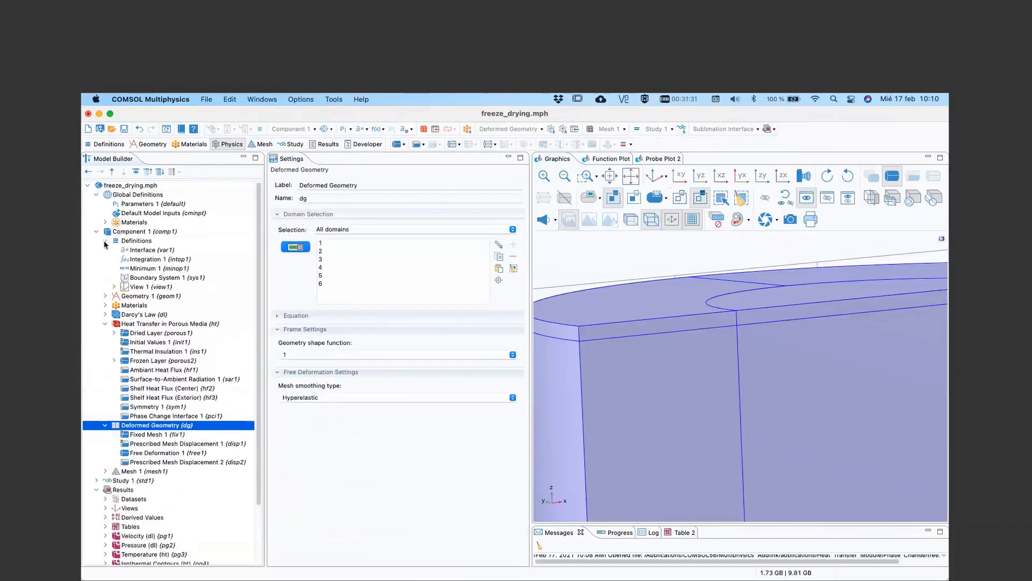
left_click(140, 241)
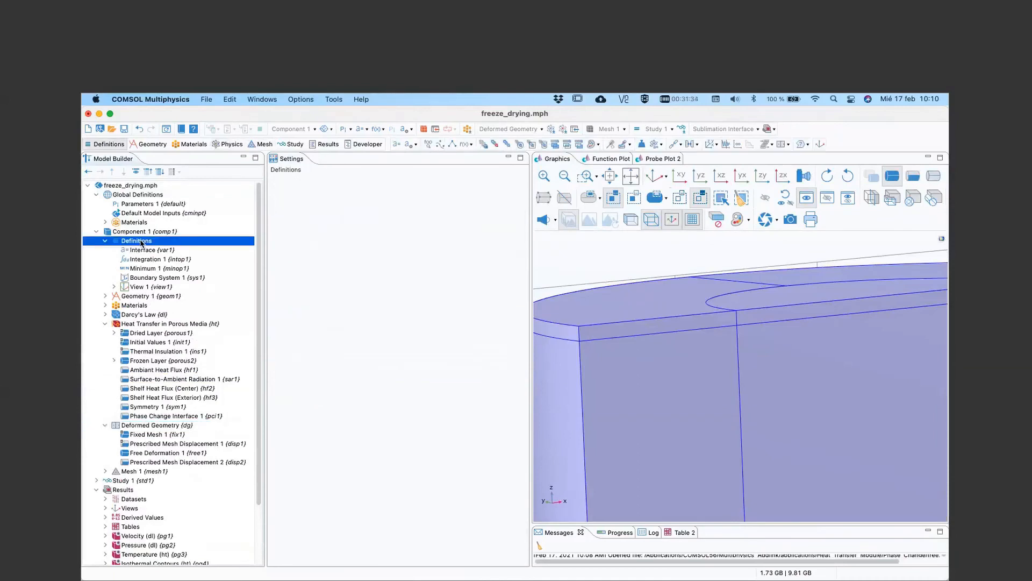
right_click(142, 243)
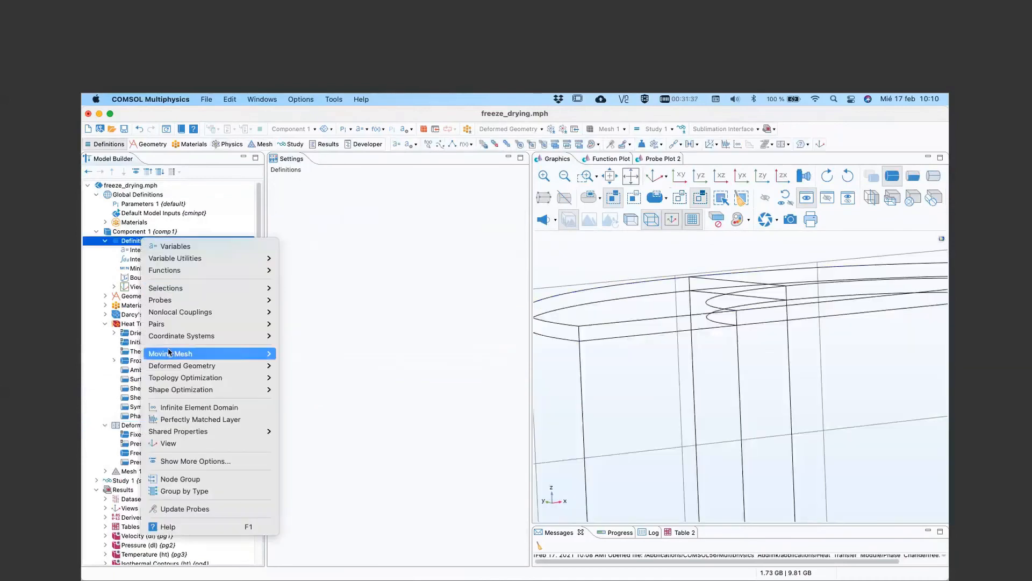
mouse_move(173, 367)
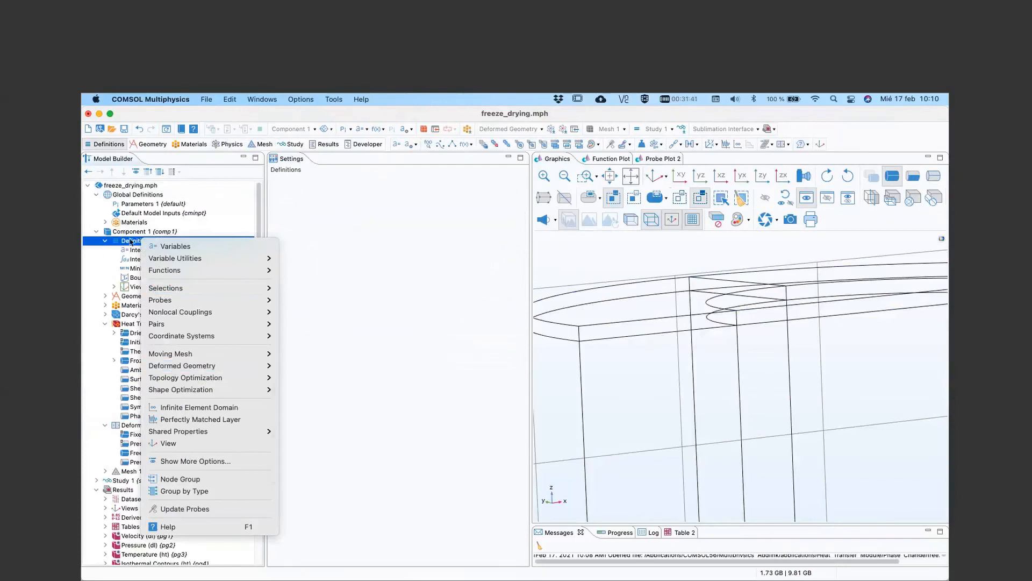
key("Escape")
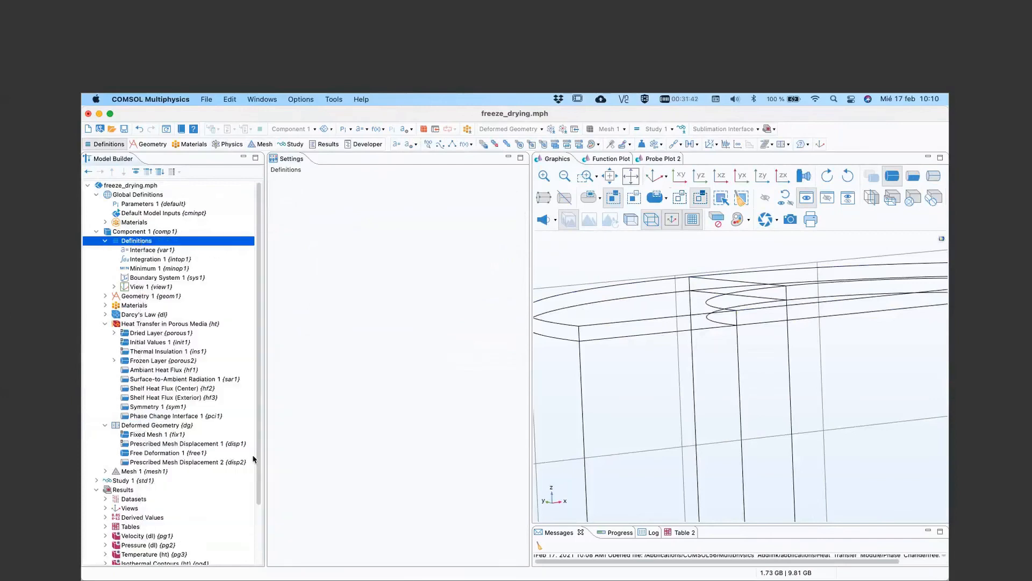
left_click(157, 426)
Step: Show the Mesh plot group from the results and fit the whole plot in view
scroll(156, 429, "down", 3)
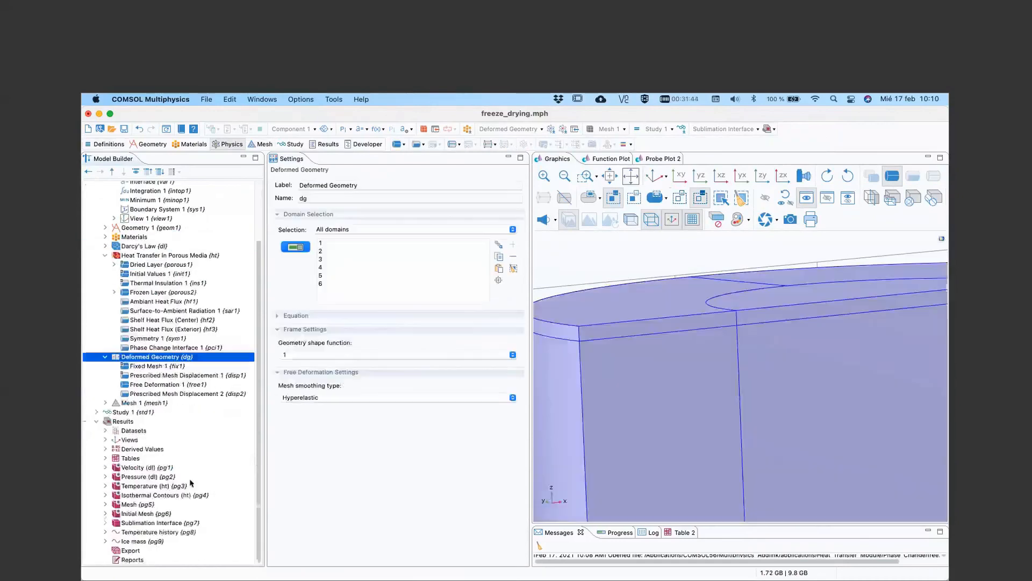
left_click(137, 504)
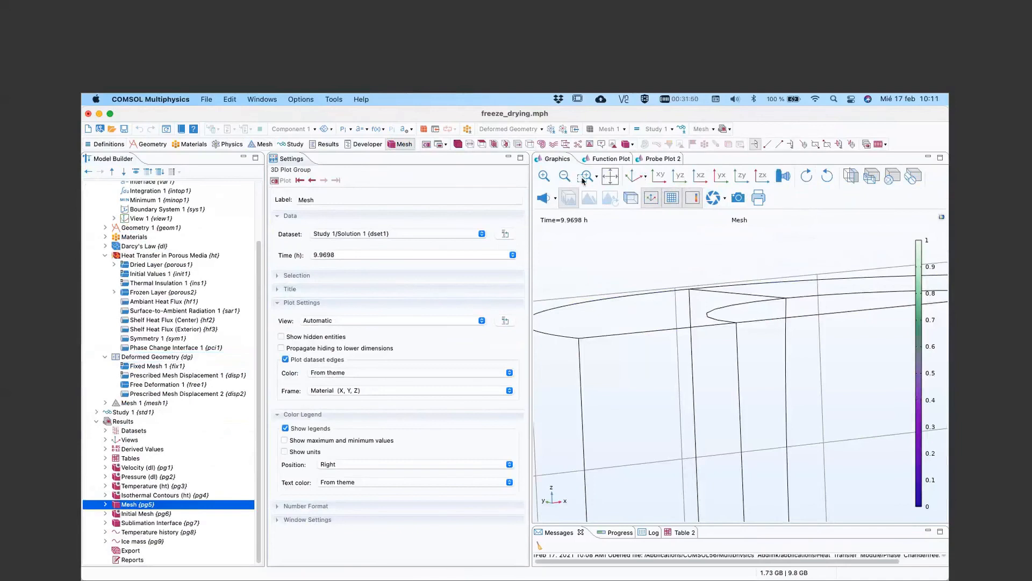
left_click(613, 176)
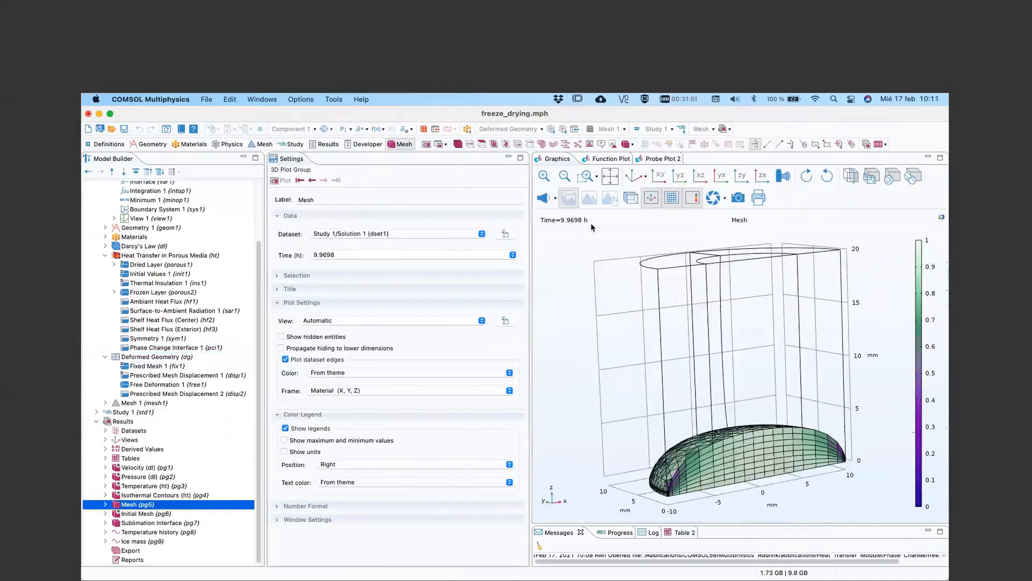
Step: Play the mesh deformation step by step from the first solution time to the last, 9.9698 h
left_click(300, 180)
left_click(324, 180)
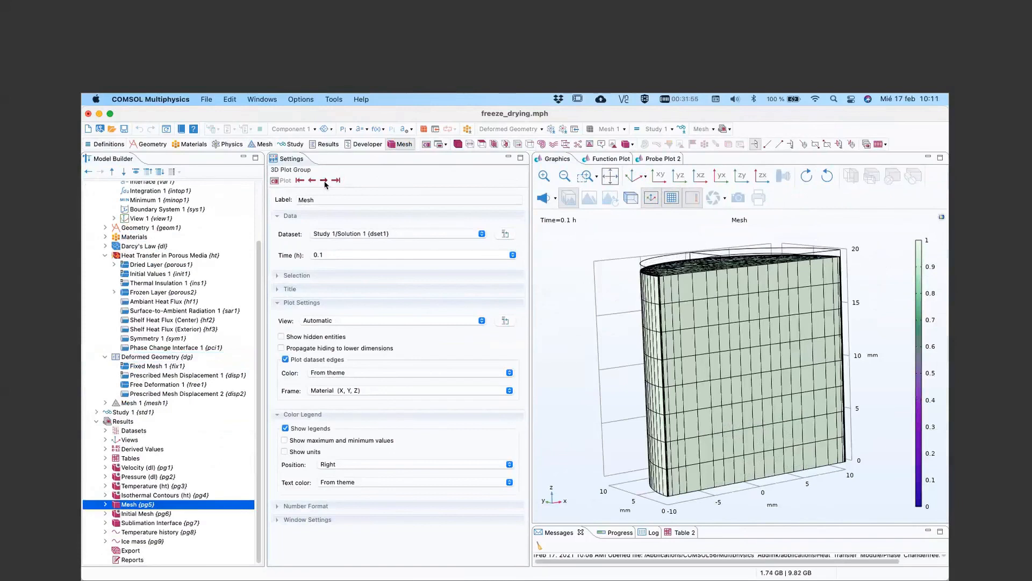
left_click(324, 180)
left_click(323, 180)
left_click(324, 180)
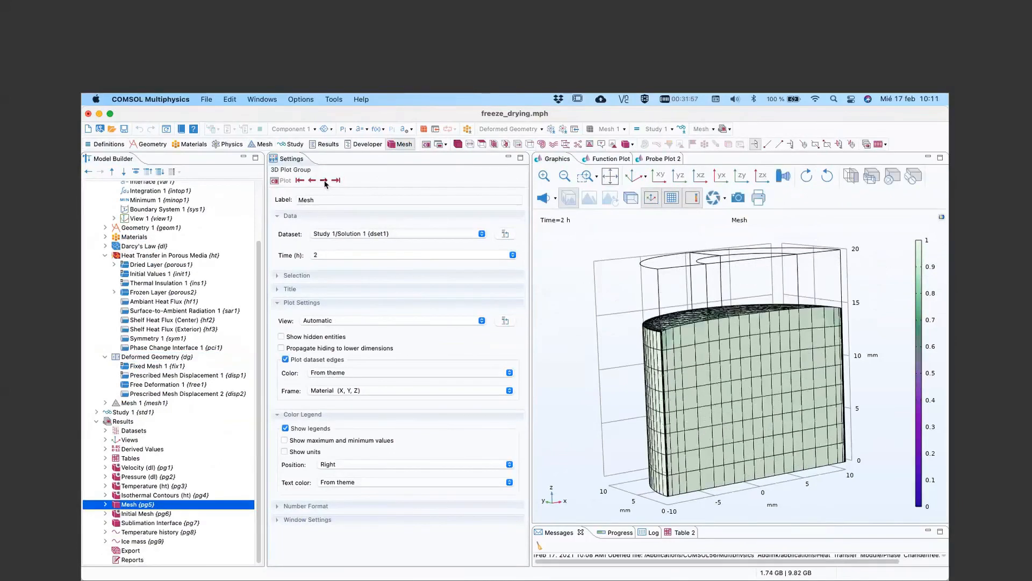
left_click(324, 180)
left_click(323, 180)
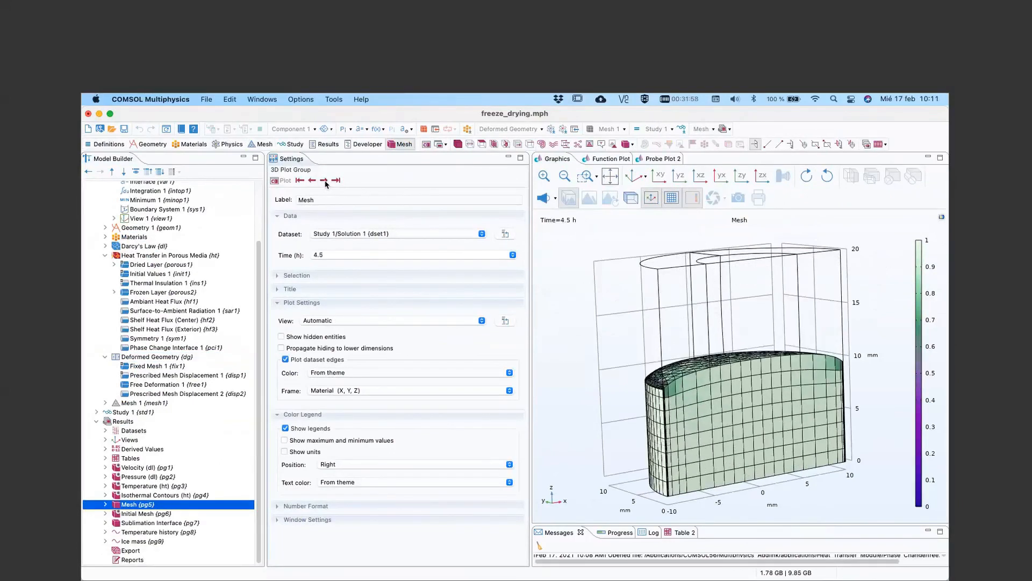
left_click(323, 181)
left_click(324, 180)
left_click(324, 181)
left_click(323, 180)
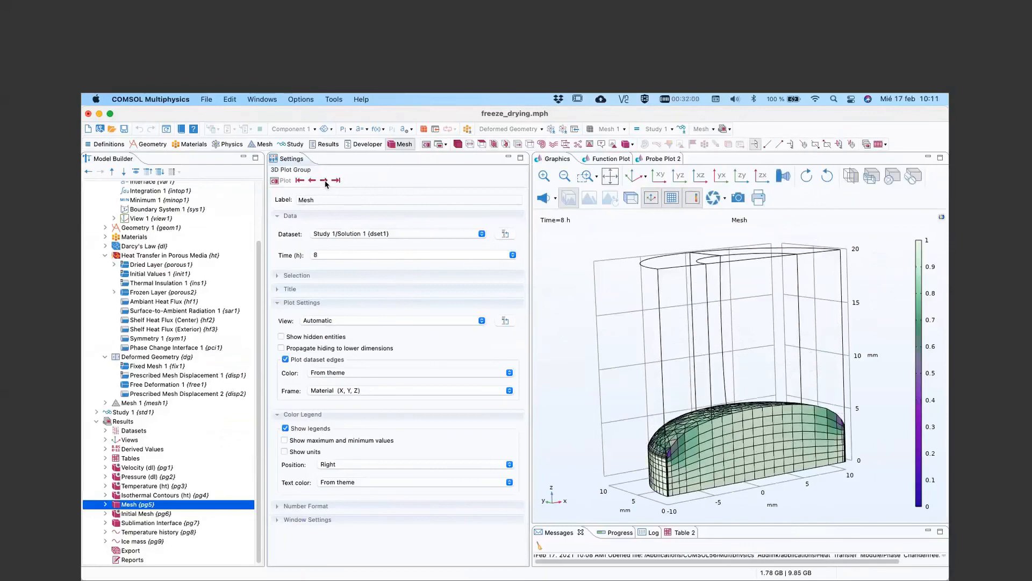
left_click(324, 180)
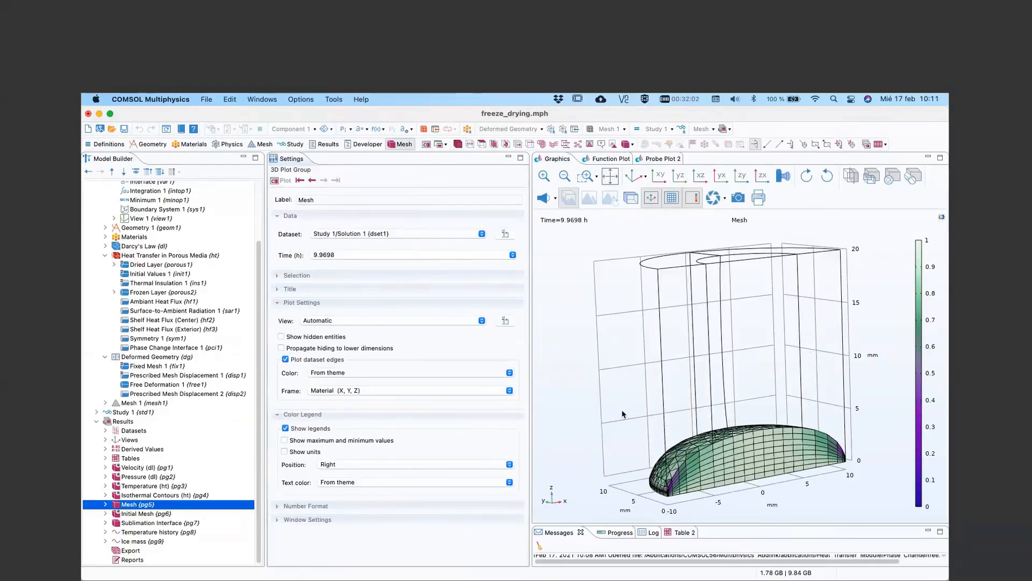
Step: Examine the deformed mesh at 9.9698 h from a higher angle, and compare it with the undeformed Mesh 1
left_click_drag(623, 415, 782, 461)
left_click_drag(606, 402, 599, 425)
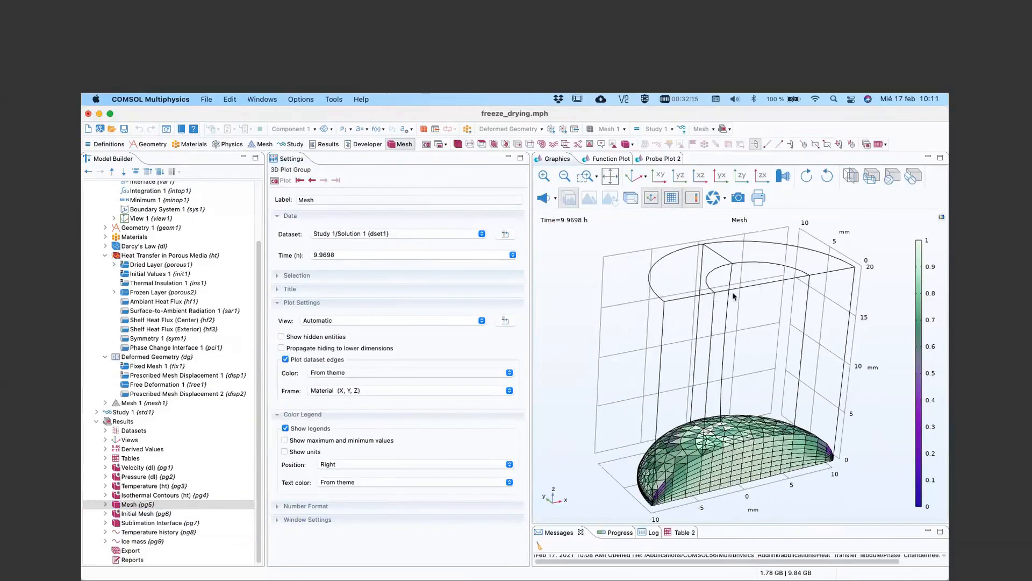
left_click_drag(645, 380, 644, 377)
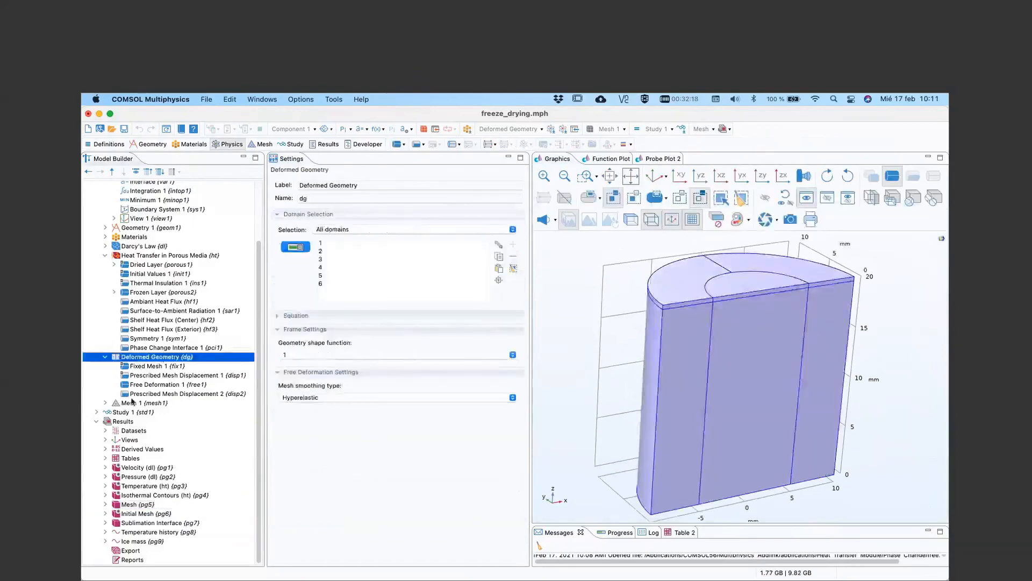
left_click(143, 404)
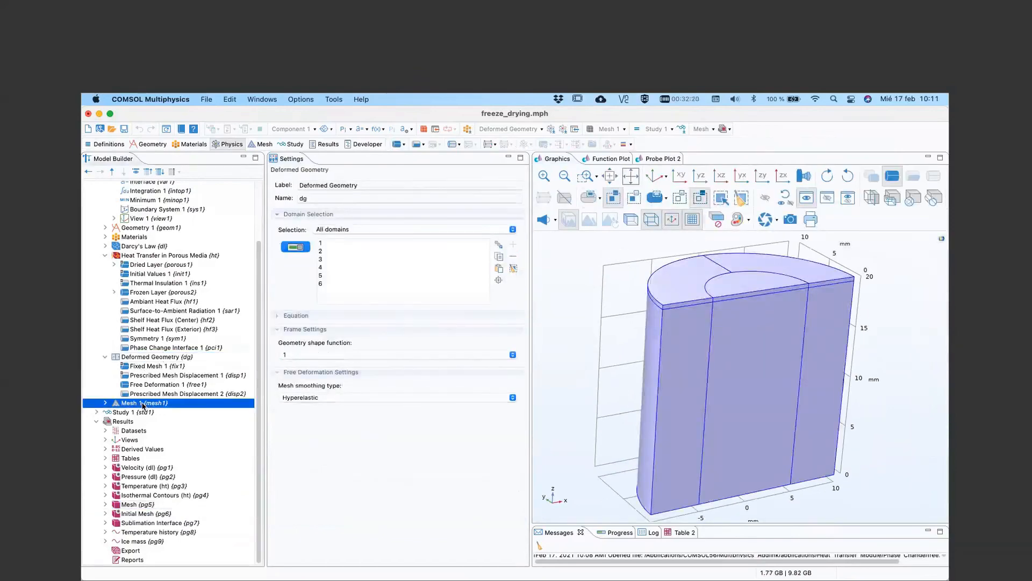
Step: Expand both porous materials of the component, and review Porous Material 1 with its Fluid 1 and Solid 1 subnodes
left_click(106, 238)
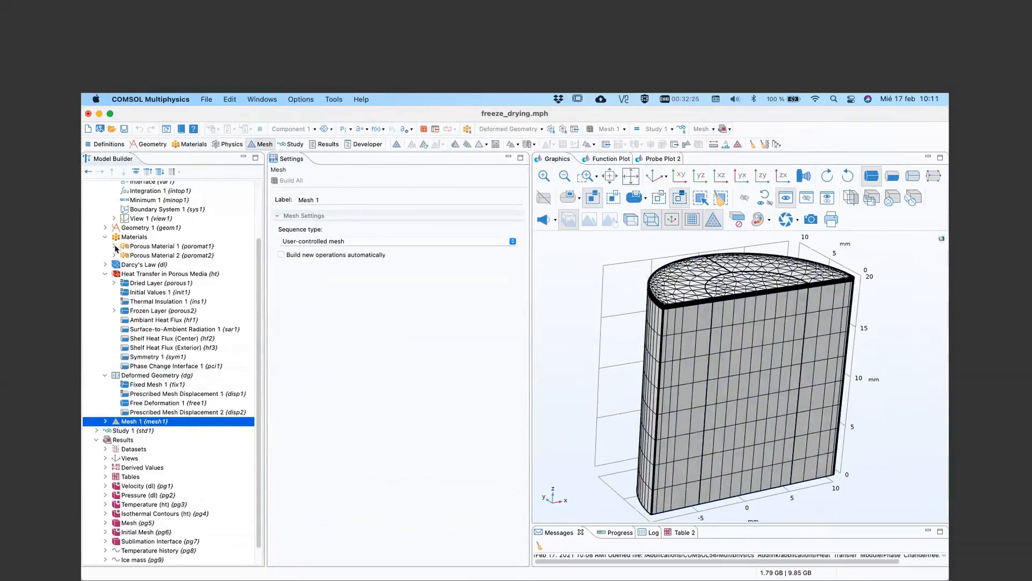
left_click(115, 246)
left_click(132, 247)
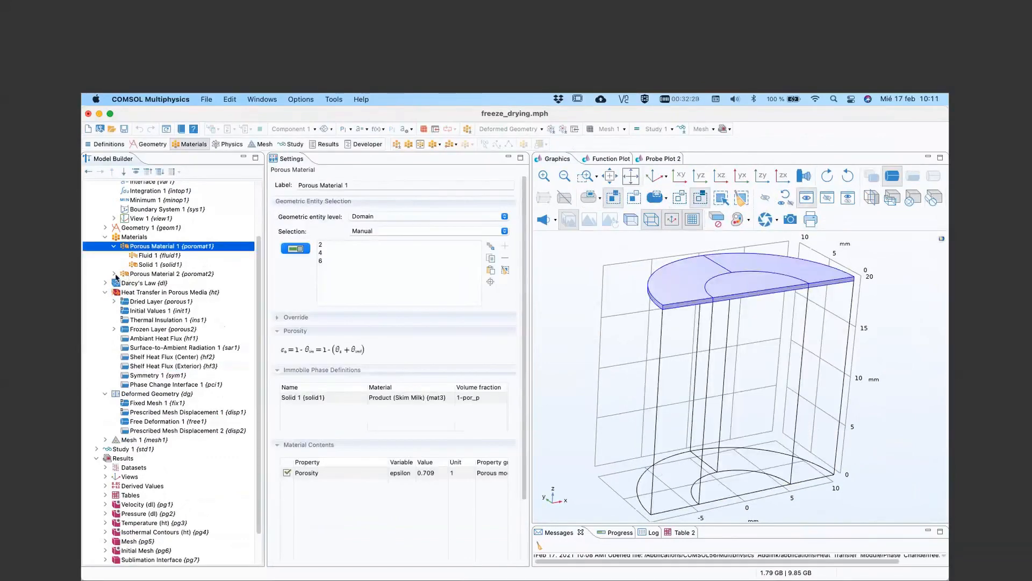
left_click(114, 273)
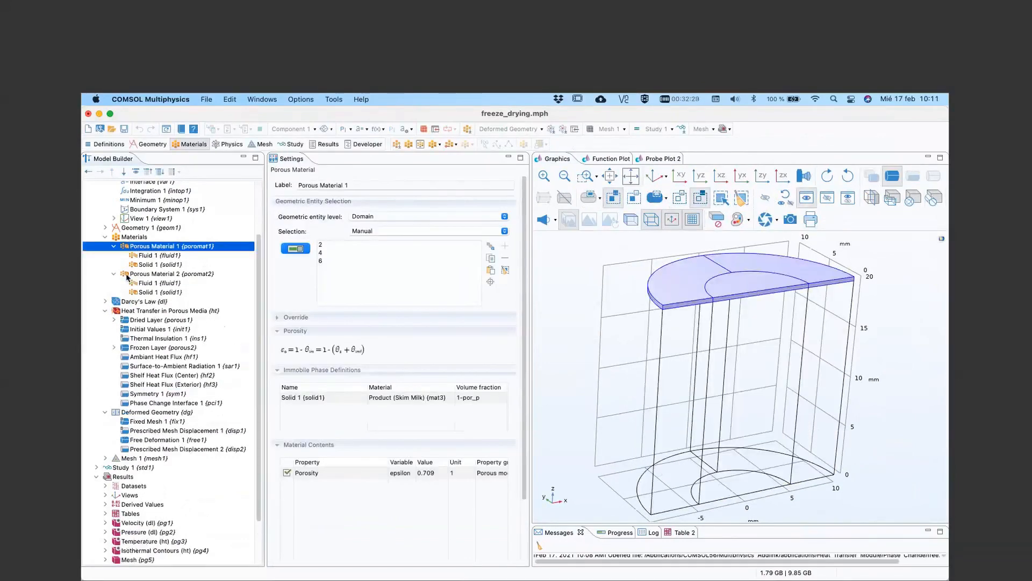
left_click(150, 256)
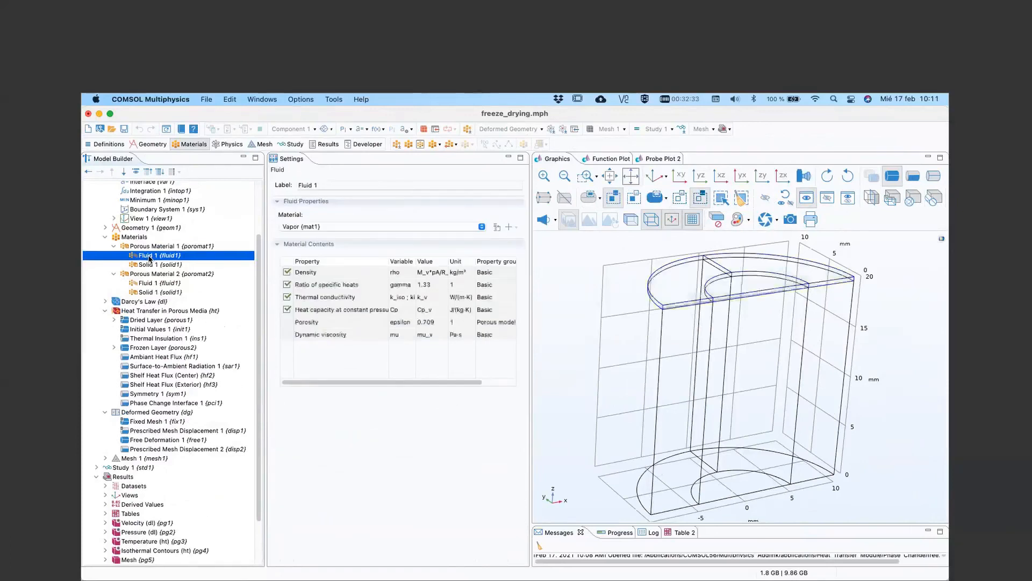
left_click(151, 264)
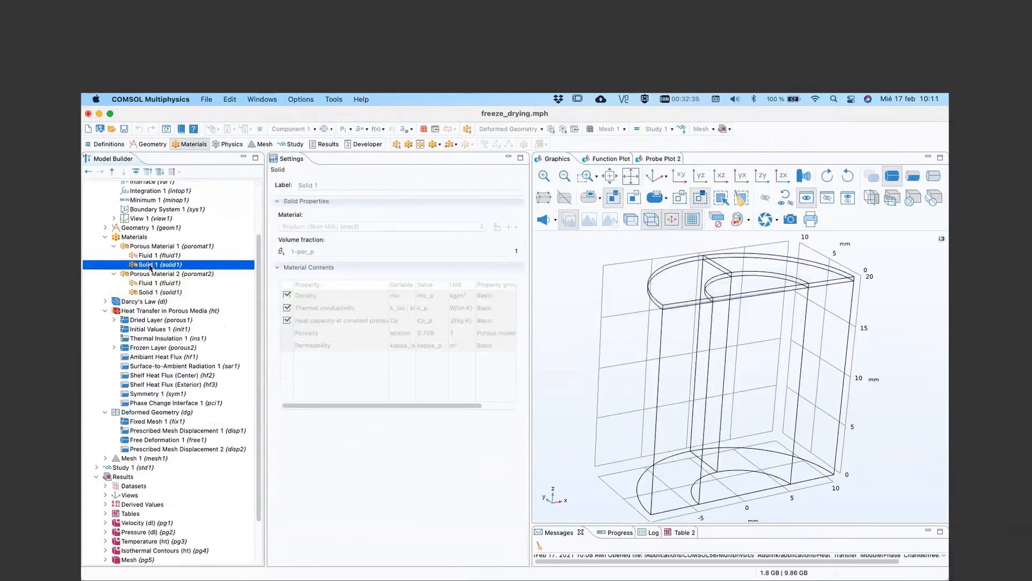
Step: Inspect the Darcy's Law domain selection, and compare it with the domains of Porous Material 1 and Porous Material 2
left_click(105, 302)
left_click(133, 302)
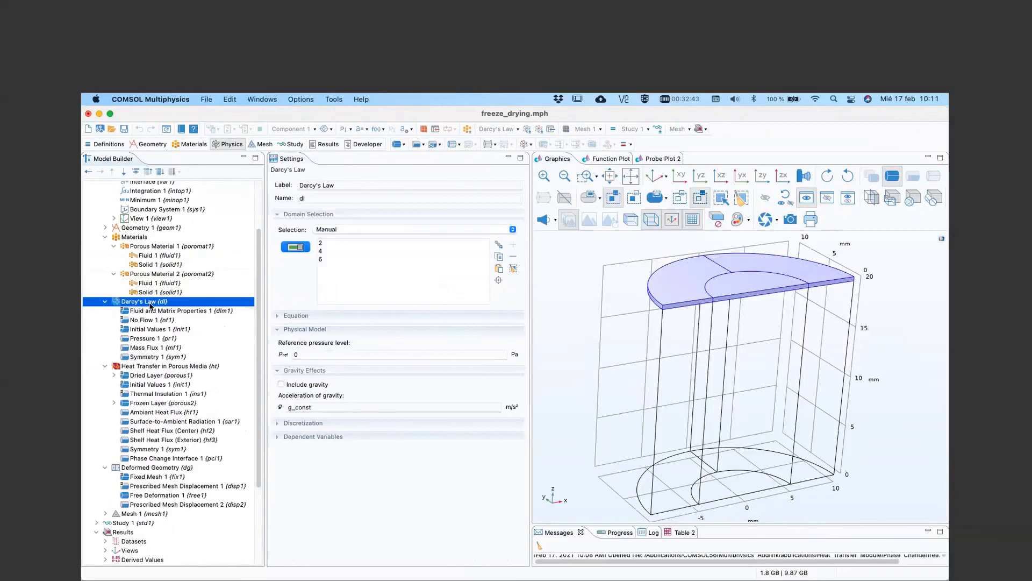
left_click(155, 247)
left_click(154, 275)
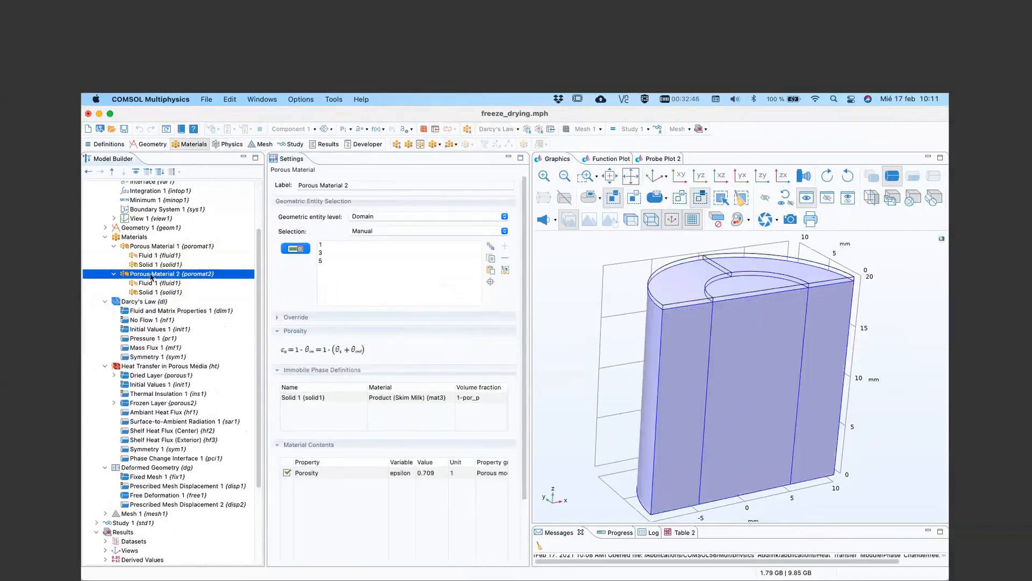
left_click(150, 247)
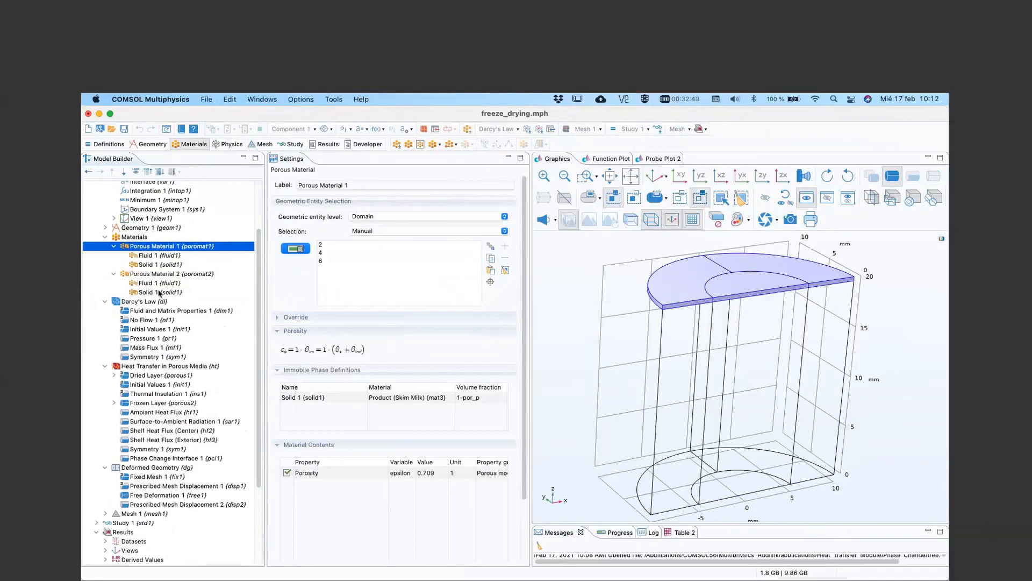
Step: Review Heat Transfer in Porous Media and its Dried Layer node, including the Fluid 1 and Porous Matrix 1 settings
left_click(163, 368)
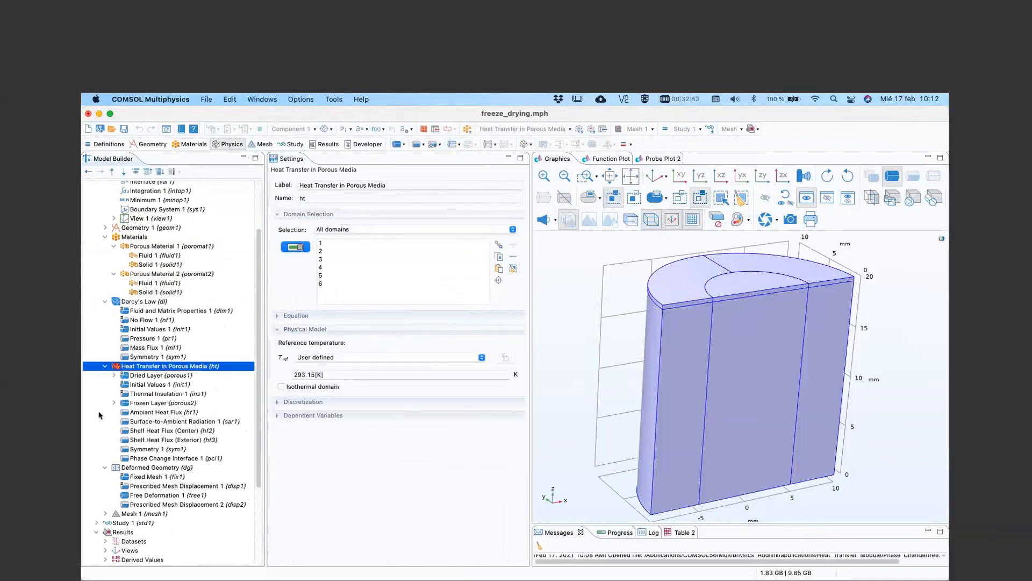
left_click(118, 376)
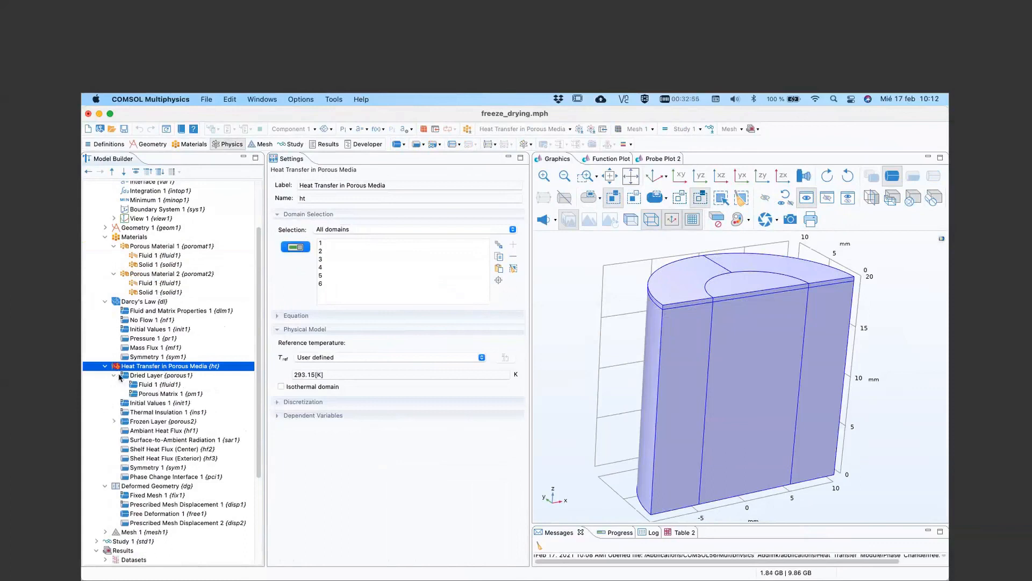
left_click(147, 376)
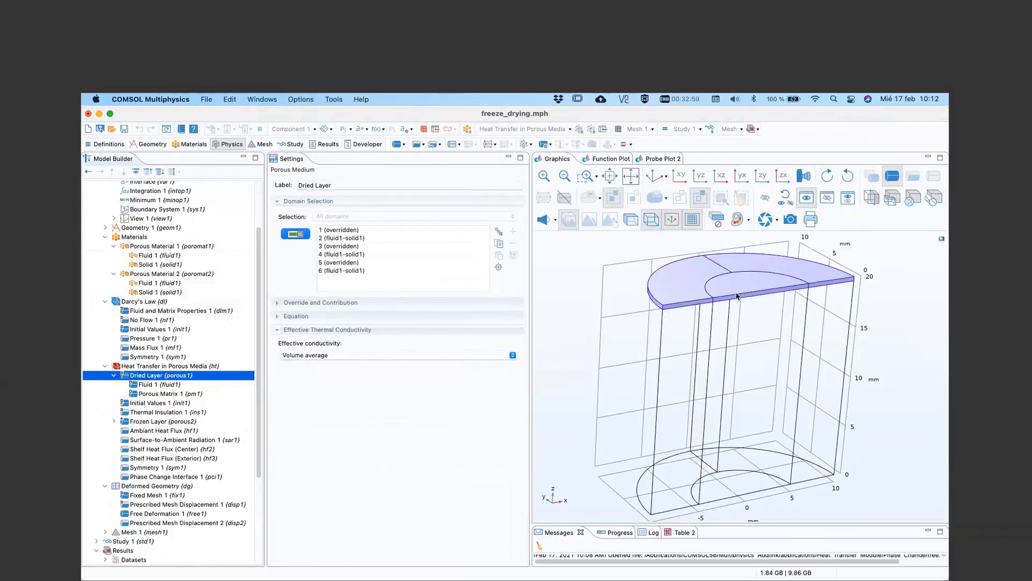
left_click(146, 385)
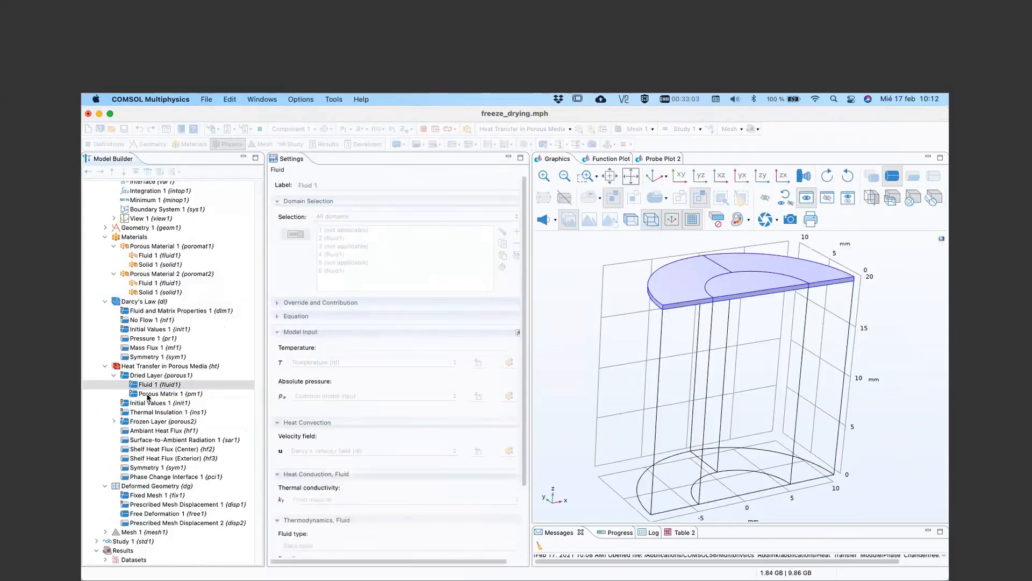
left_click(147, 395)
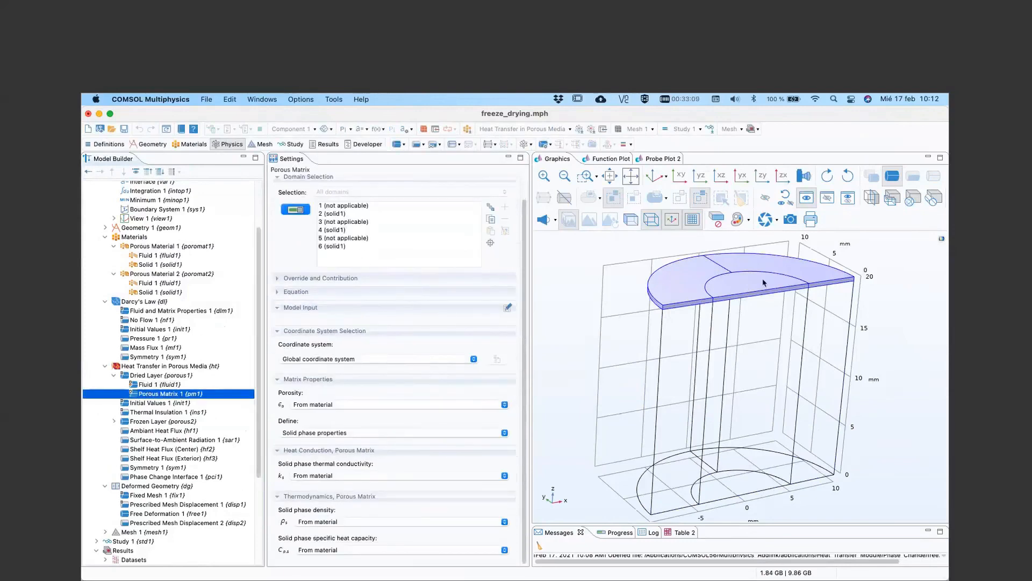
Step: Review the Frozen Layer node with its Fluid 1 and Porous Matrix 1 settings, and return to Porous Material 1
left_click(114, 421)
left_click(155, 422)
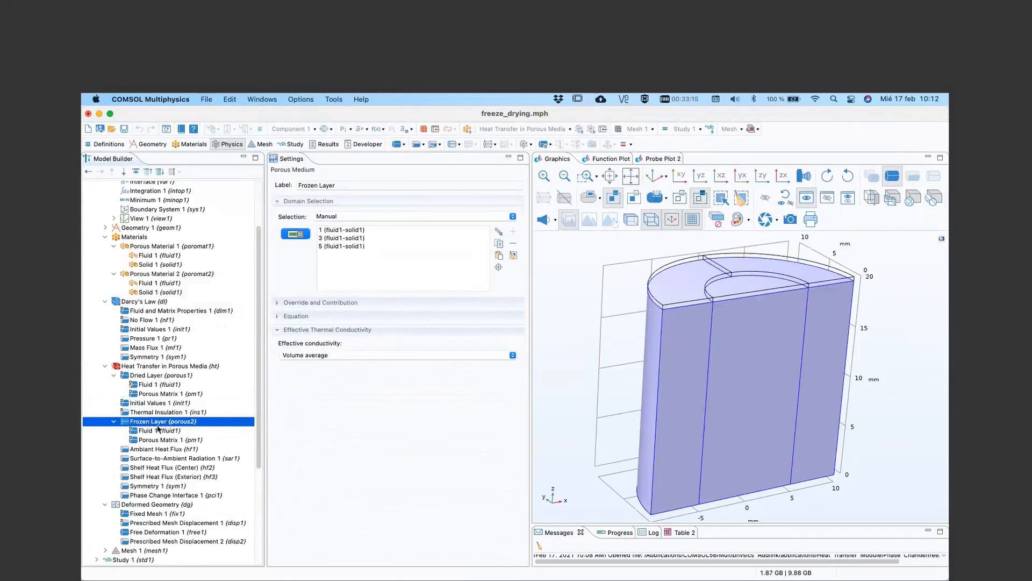
left_click(152, 431)
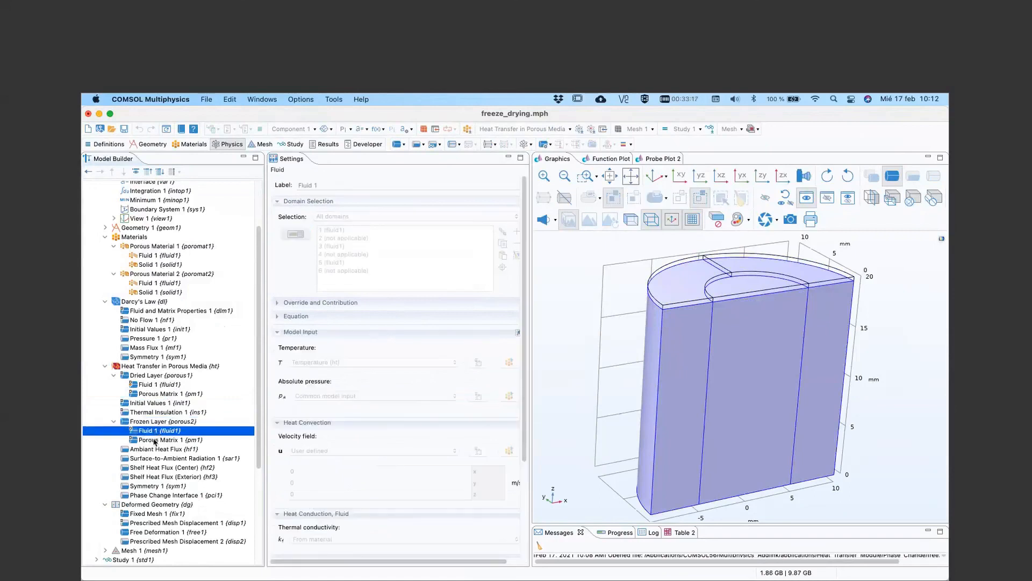
left_click(155, 441)
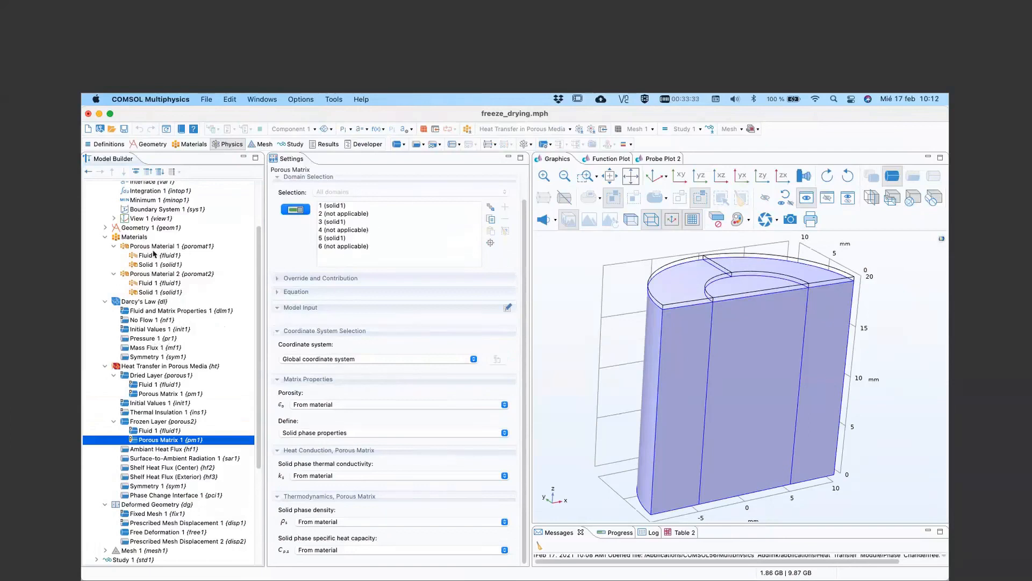
scroll(153, 276, "up", 5)
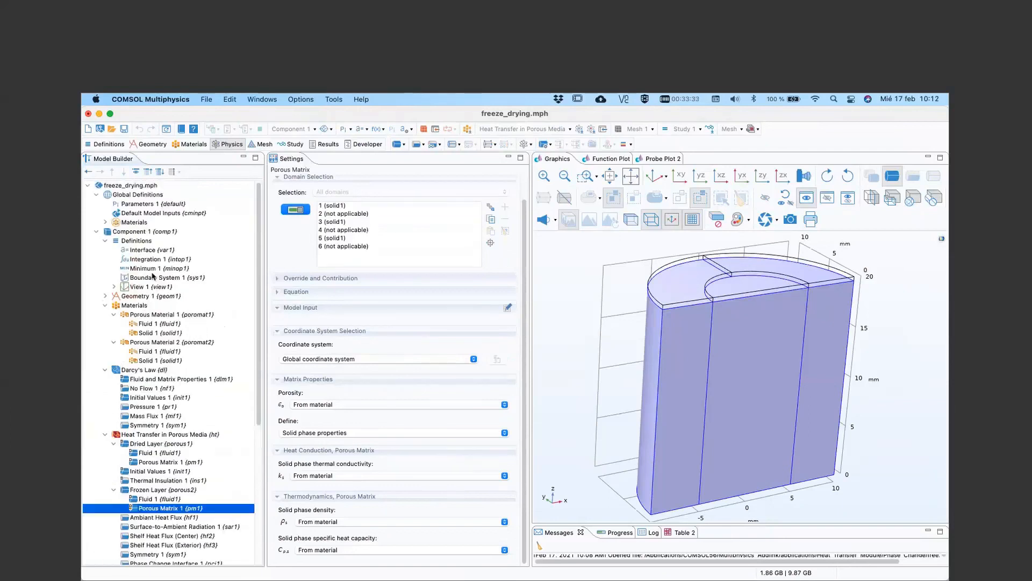
left_click(165, 316)
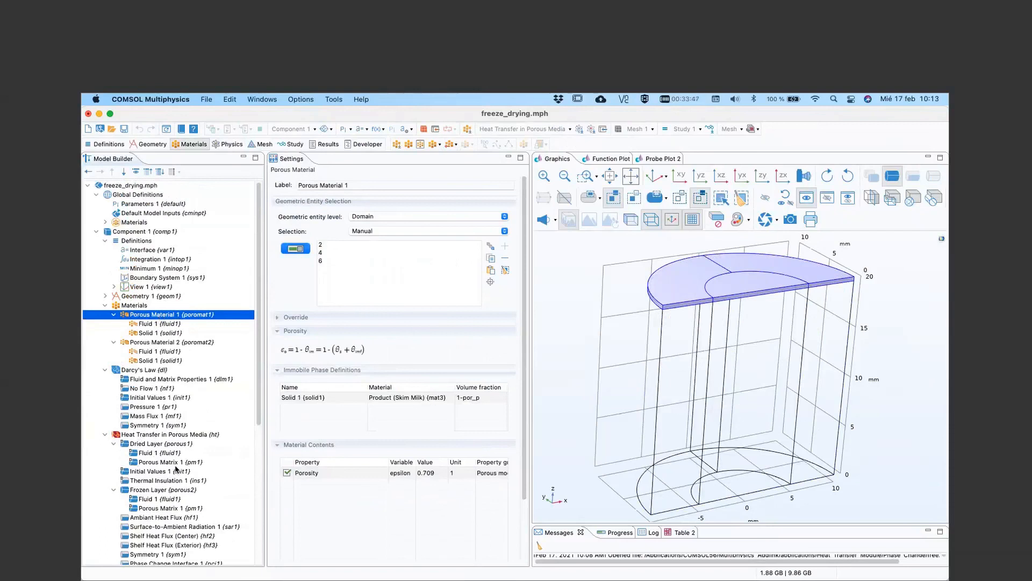
Step: Compare the Fluid 1 and Solid 1 subnodes of Porous Material 1, and check the material assigned to the fluid
left_click(155, 324)
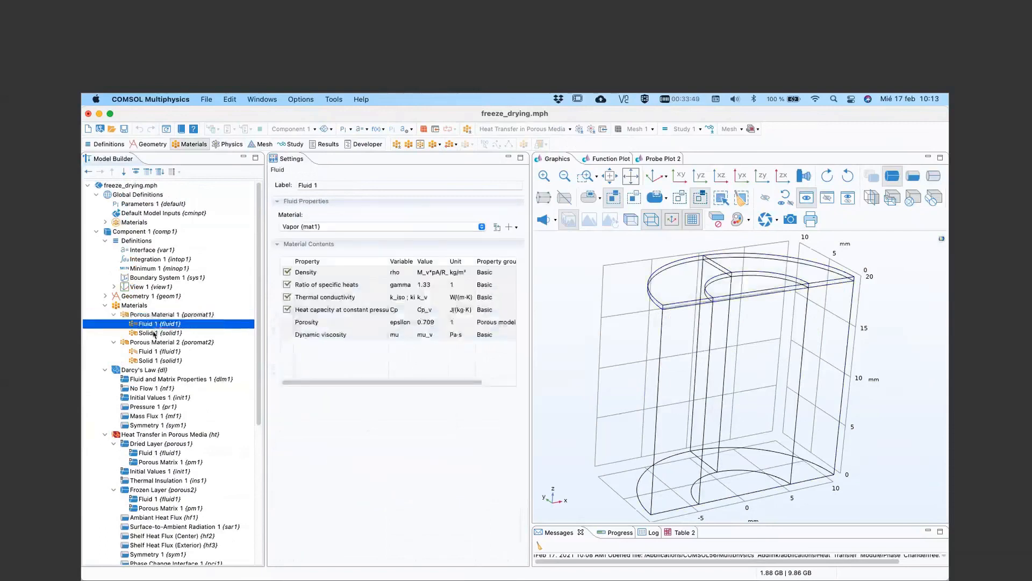
left_click(154, 332)
left_click(154, 322)
left_click(145, 333)
left_click(148, 324)
left_click(329, 226)
left_click(328, 228)
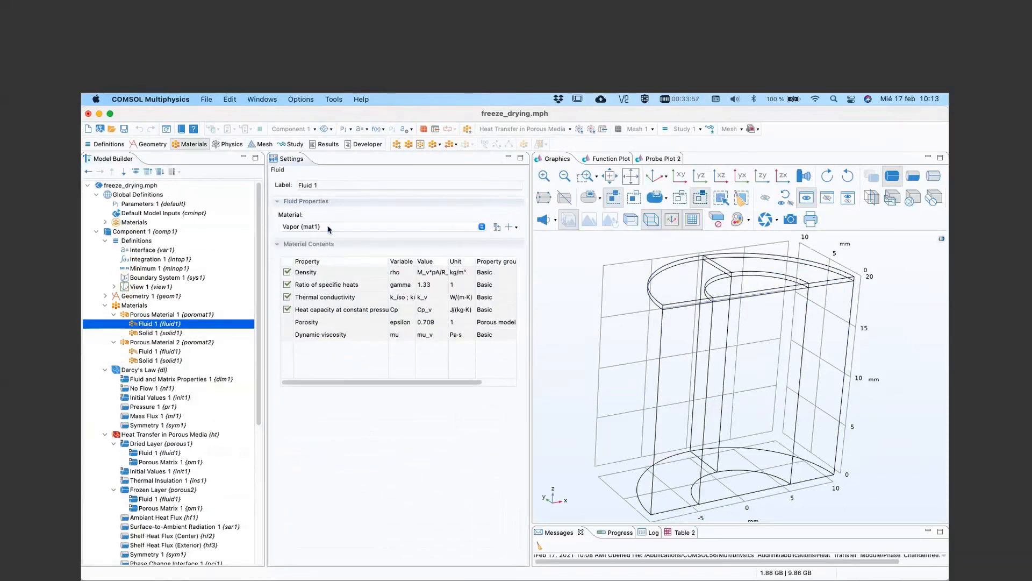
Step: Expand the global Materials and review the Vapor, Ice and Product (Skim Milk) definitions
left_click(106, 222)
left_click(137, 232)
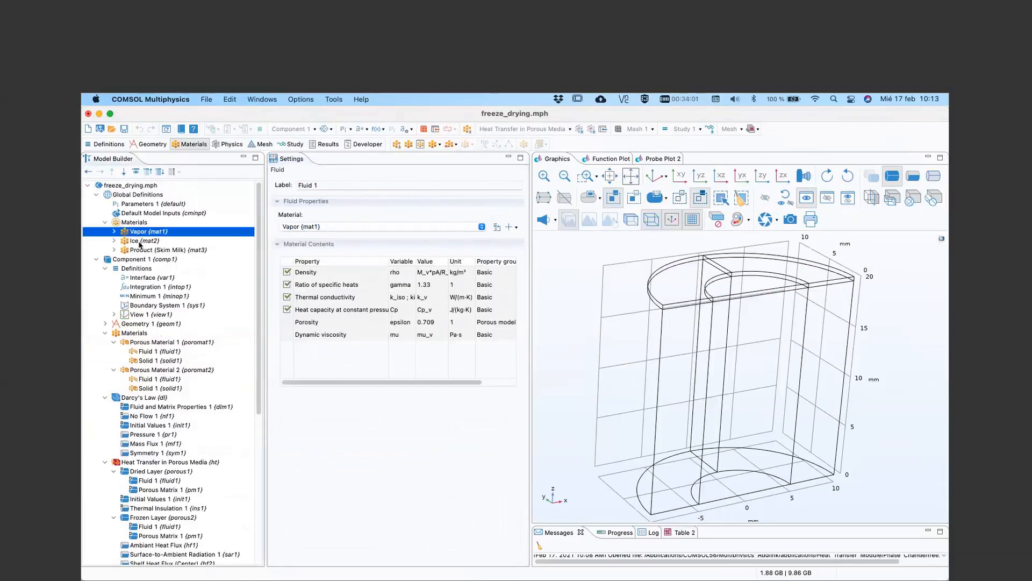
left_click(140, 241)
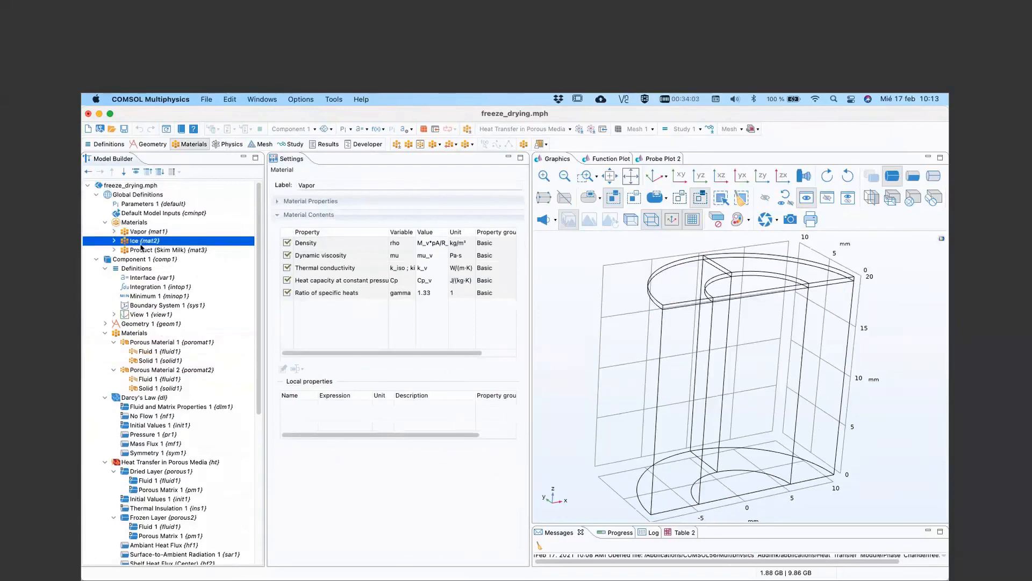
left_click(147, 250)
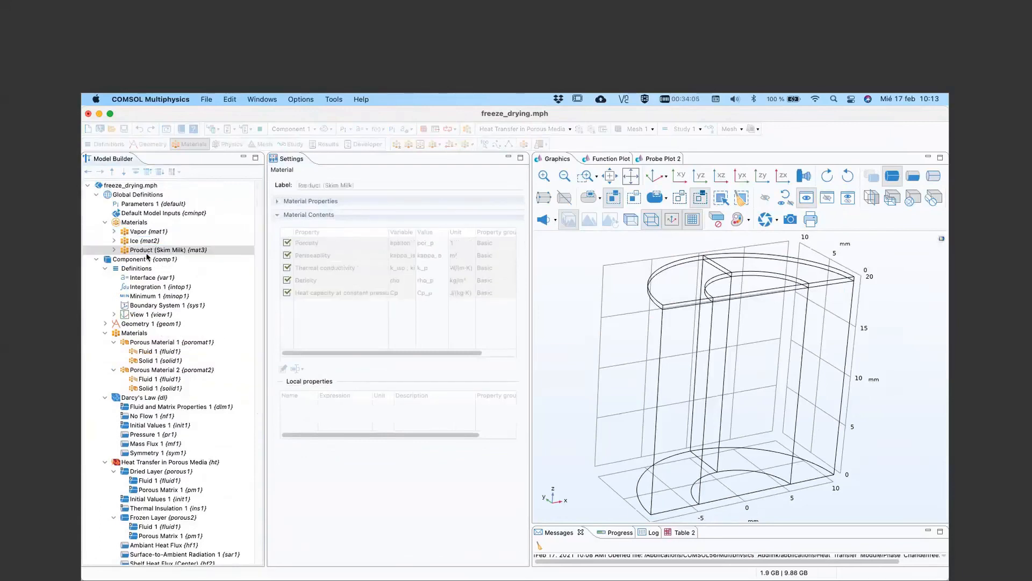
Step: Check which global materials are assigned to Solid 1 and Fluid 1 of Porous Material 1
left_click(156, 362)
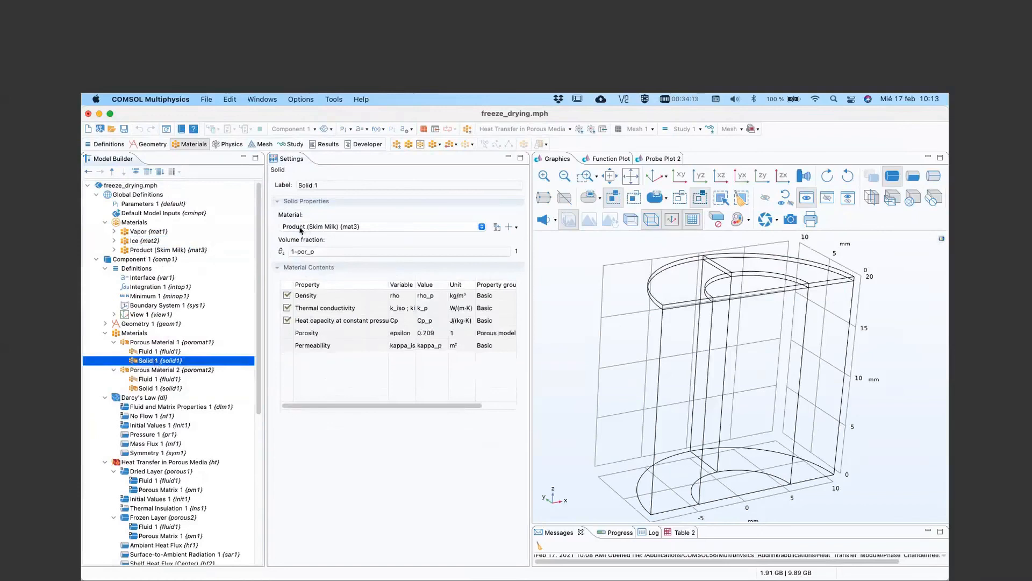
left_click(154, 342)
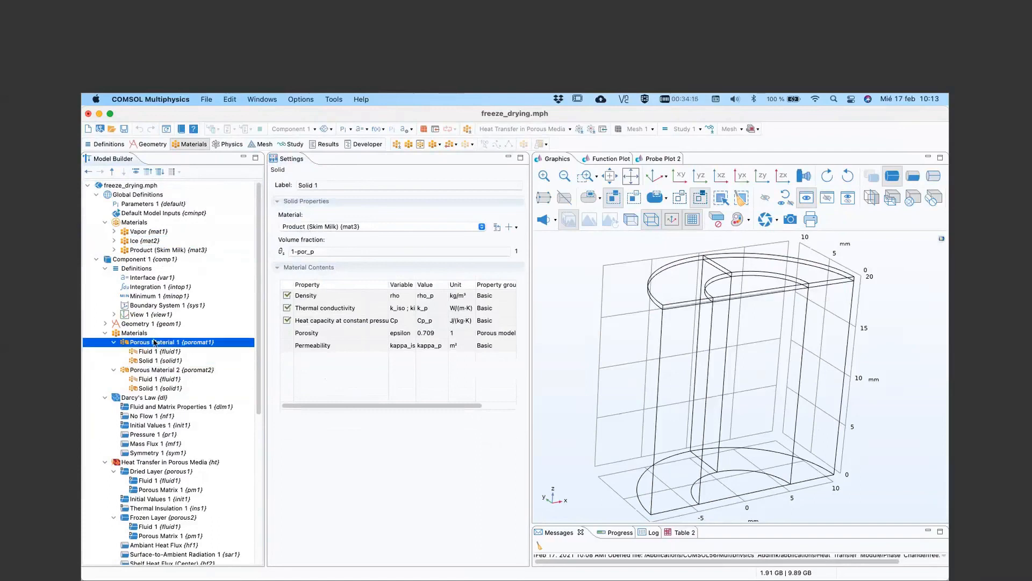
left_click(155, 352)
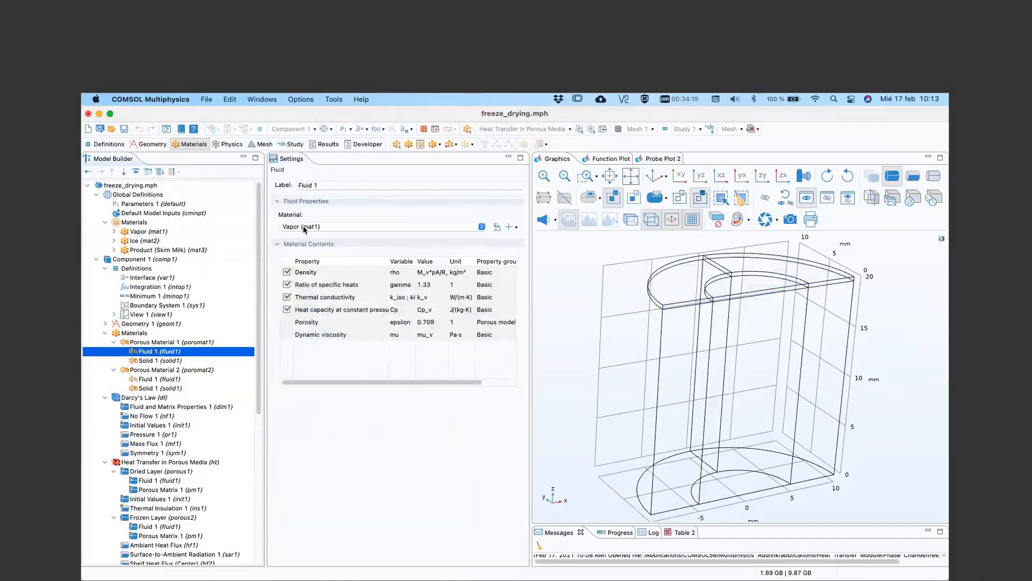
Step: Review Porous Material 2 with its Fluid 1 and Solid 1 material assignments, and return to Solid 1 of Porous Material 1
left_click(153, 371)
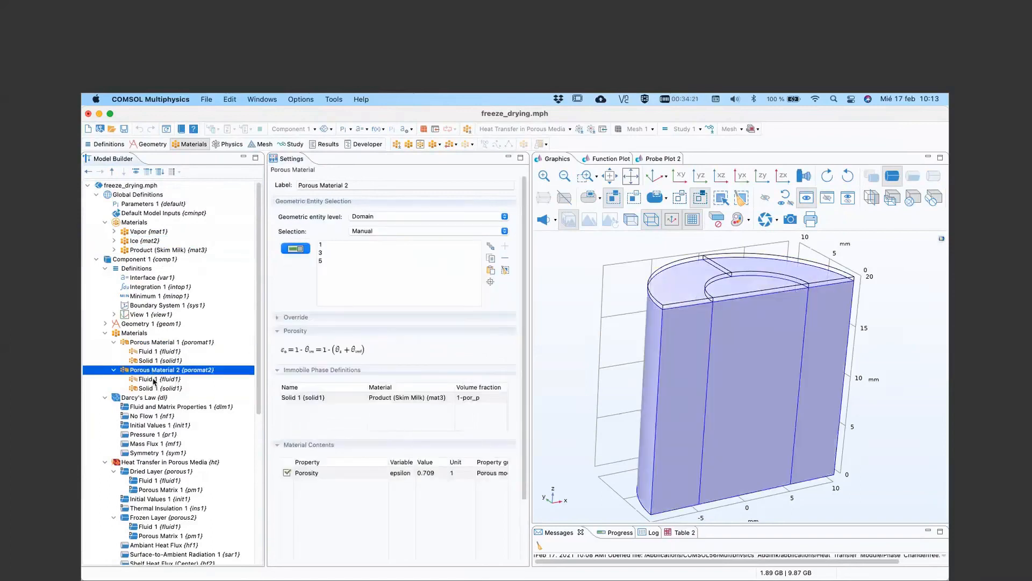
left_click(155, 379)
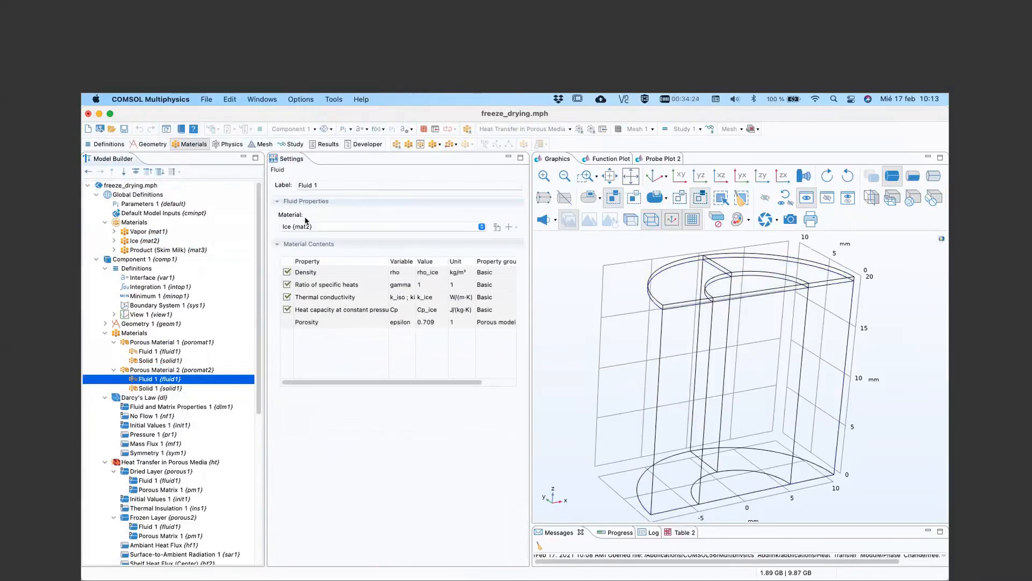
left_click(151, 388)
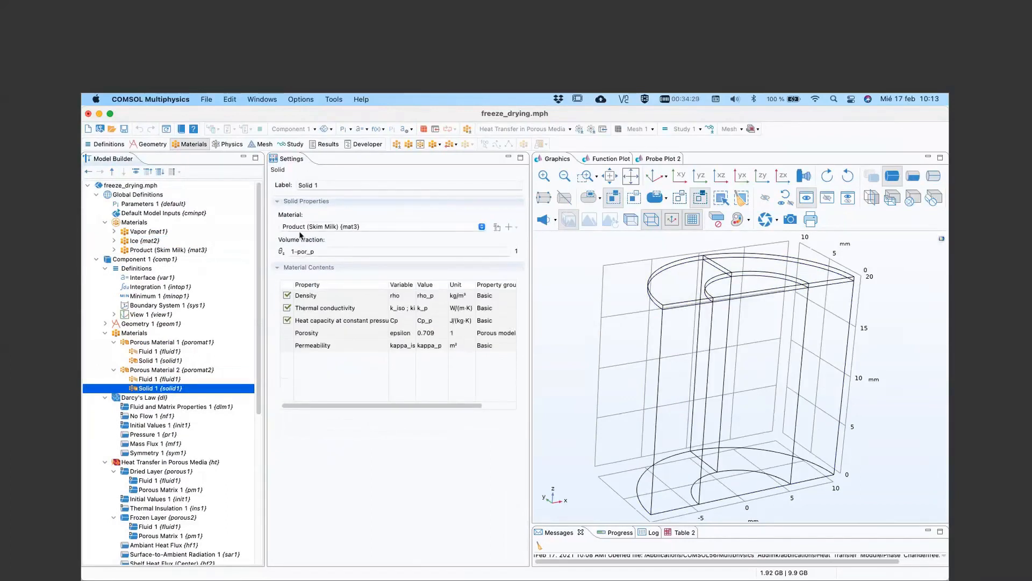
left_click(156, 361)
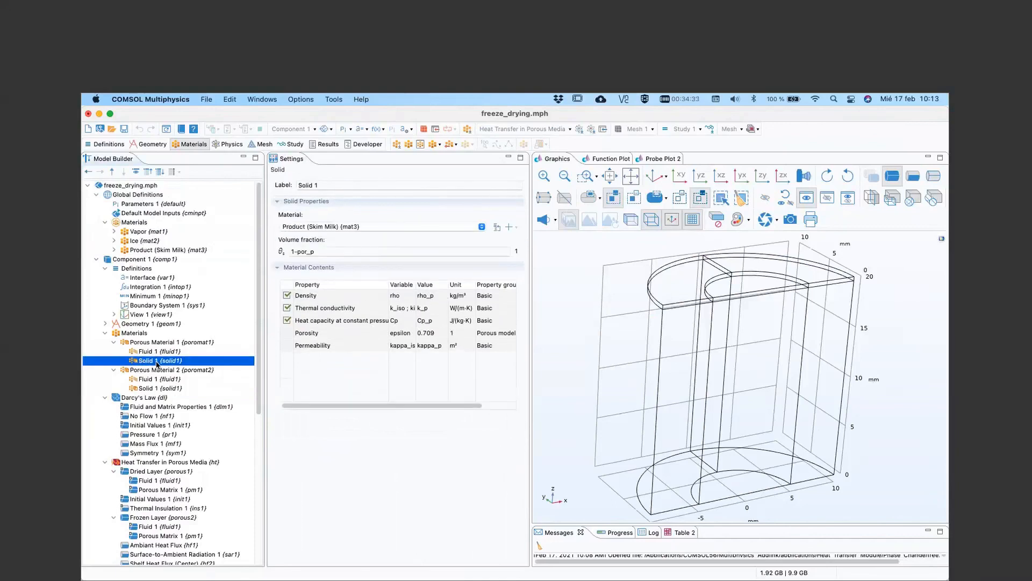
Step: Show the Temperature (ht) plot at its first time, and advance it through the solution times to 4 h
scroll(157, 363, "down", 10)
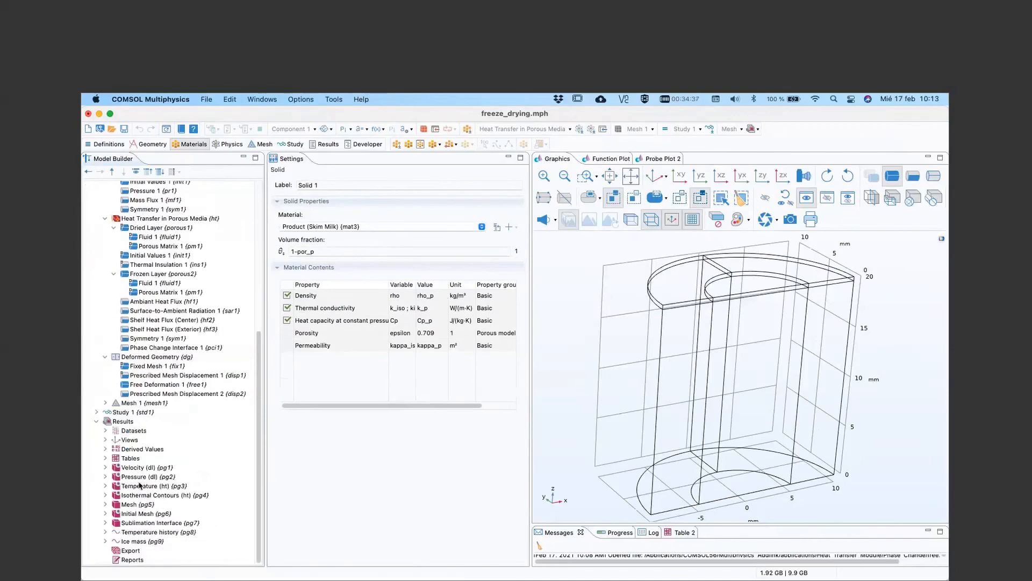
left_click(142, 487)
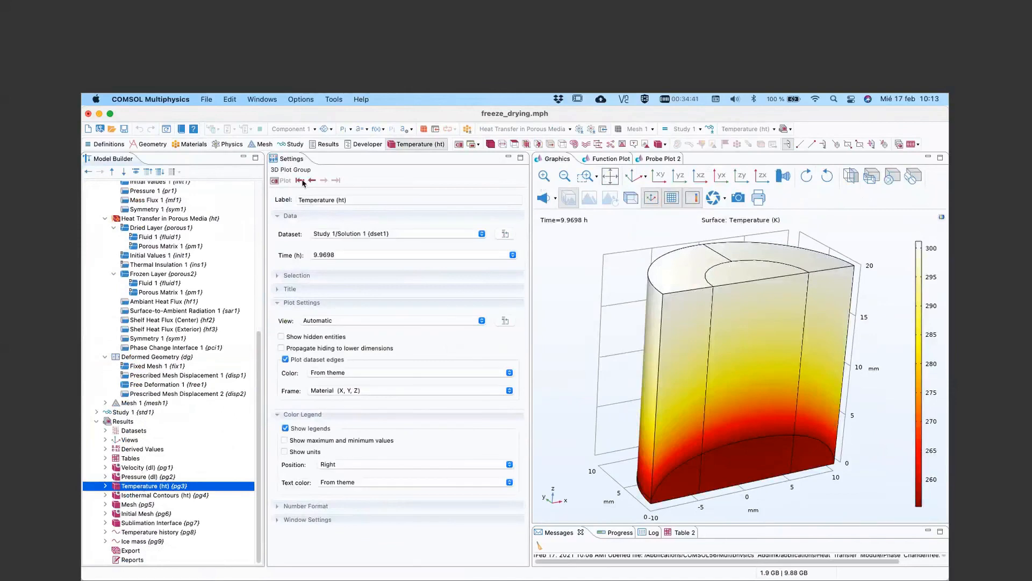
left_click(301, 180)
left_click(324, 181)
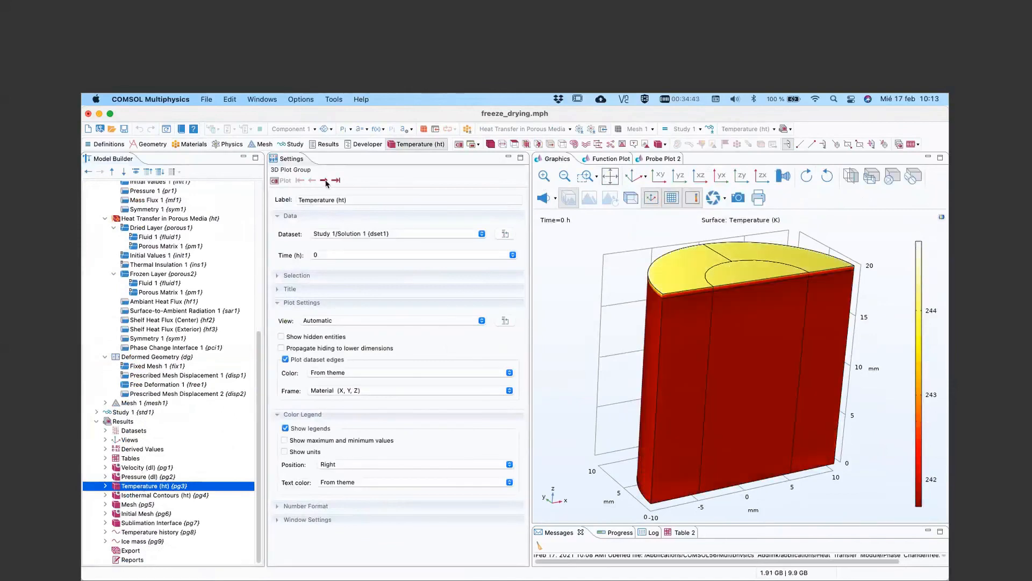
left_click(324, 181)
left_click(324, 181)
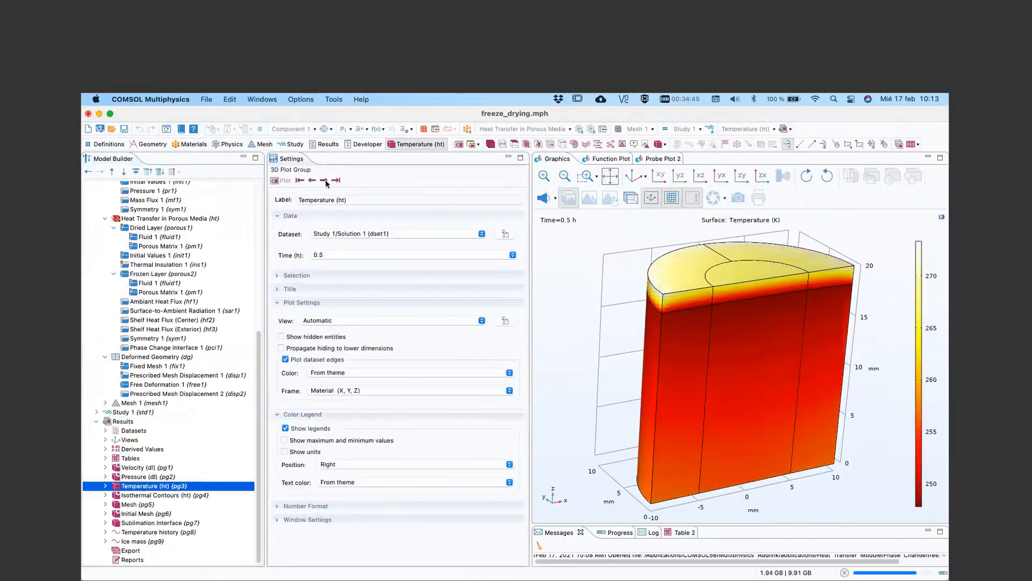
left_click(324, 181)
left_click(325, 181)
left_click(324, 181)
left_click(324, 180)
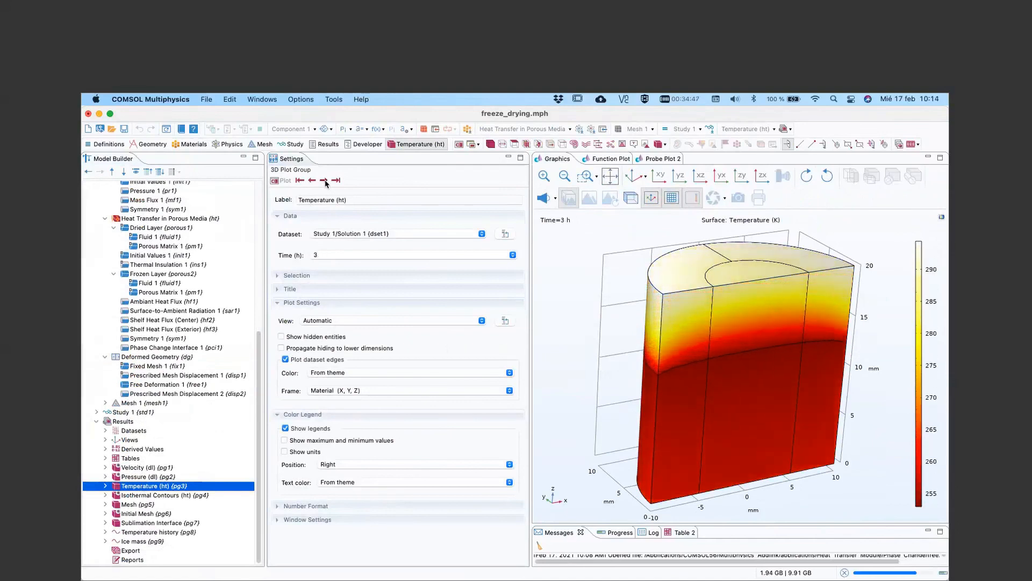
left_click(324, 181)
left_click(324, 181)
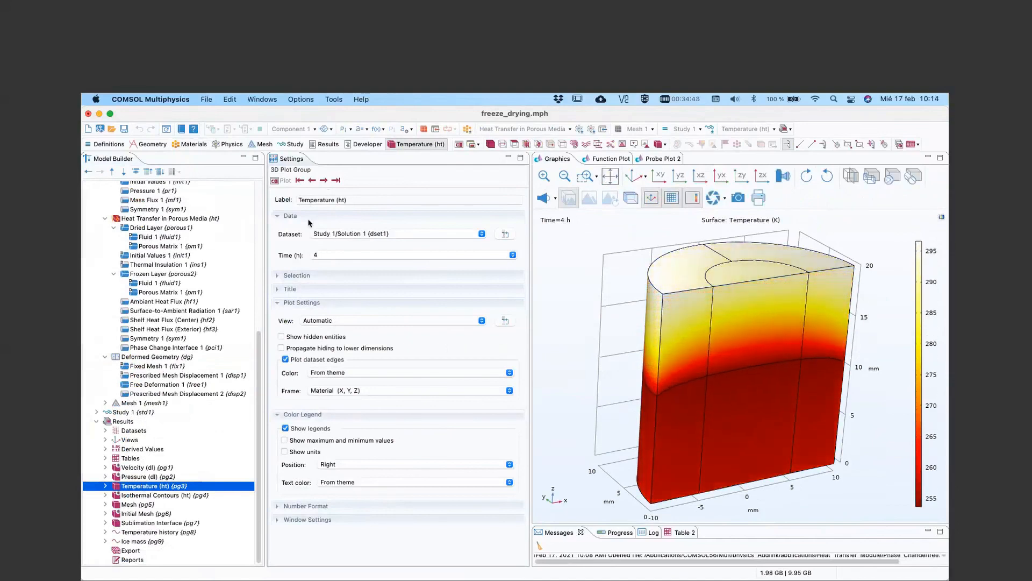
Step: Show the Velocity (dl) streamline plot at its first time, and advance it through the solution times to 0.5 h
left_click(148, 468)
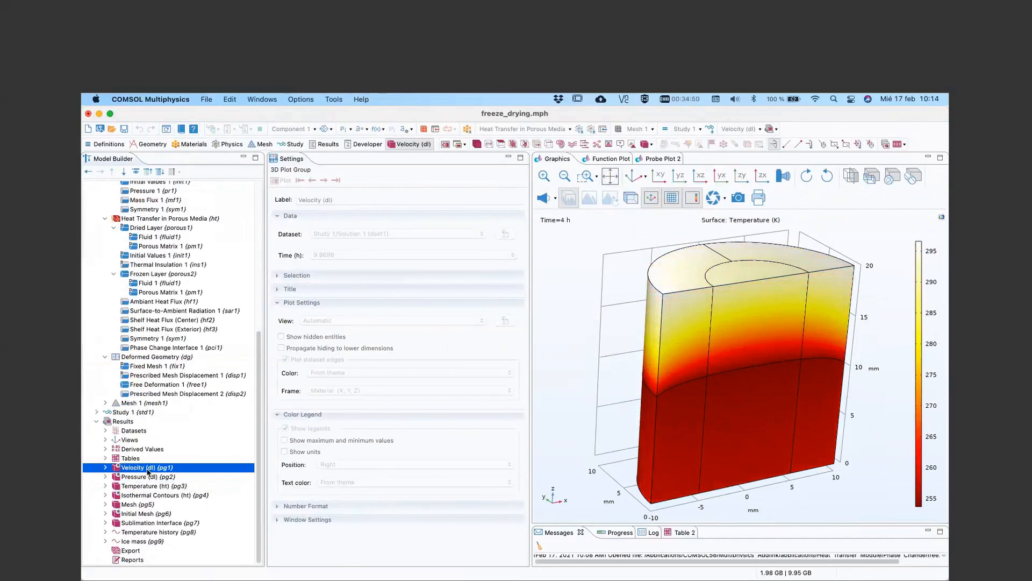
left_click_drag(660, 399, 627, 374)
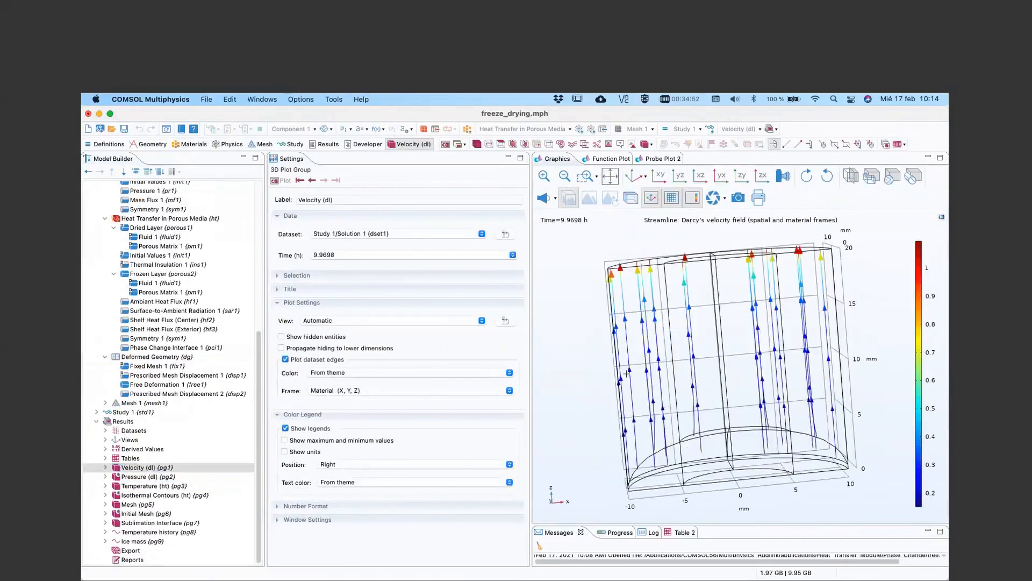
left_click(300, 180)
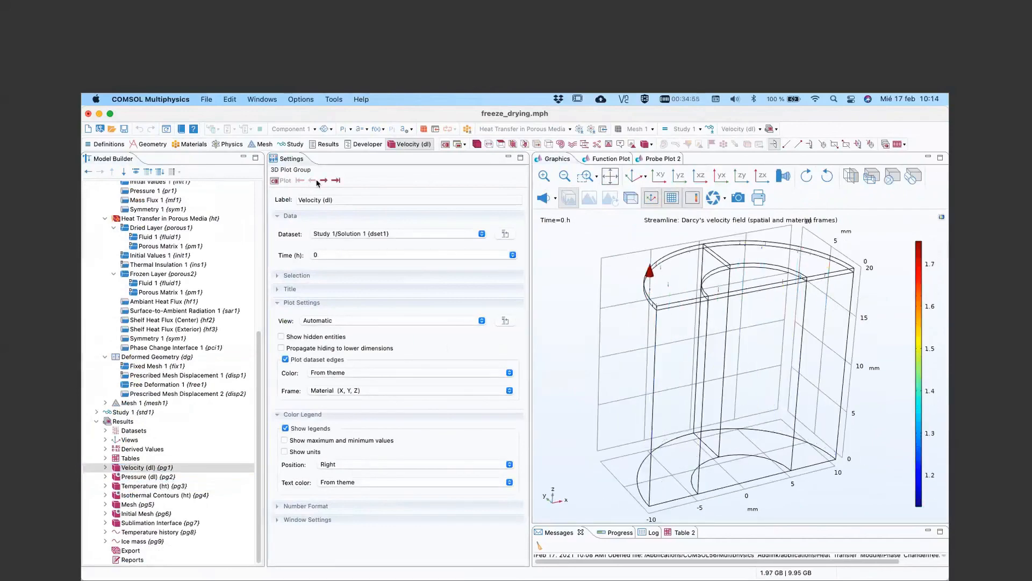
left_click(323, 181)
left_click(323, 181)
left_click(323, 182)
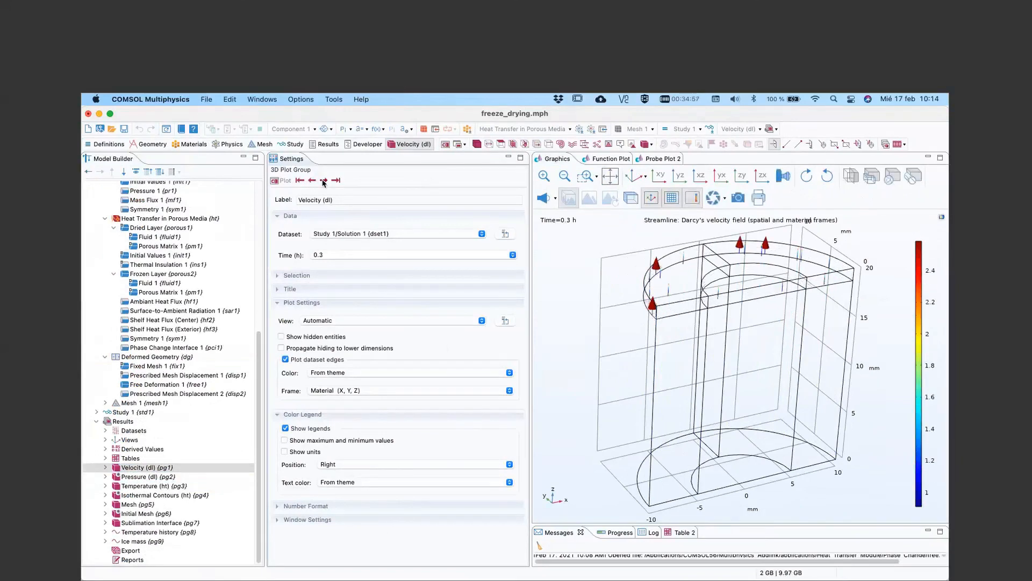
left_click(323, 182)
left_click(323, 181)
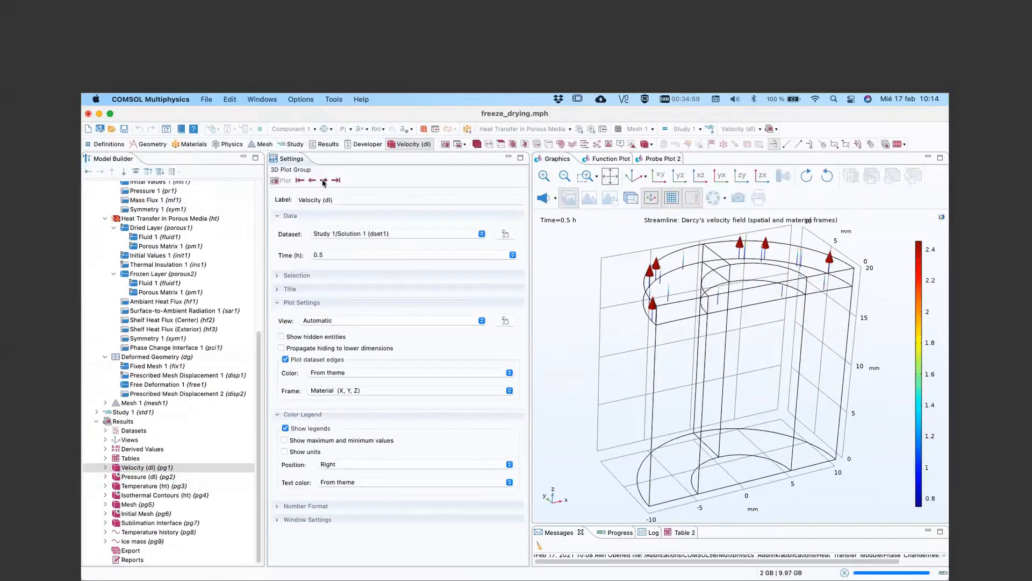
Step: Step the Sublimation Interface plot forward from its first time, with an enlarged Progress window displayed to follow the evaluation
left_click(169, 523)
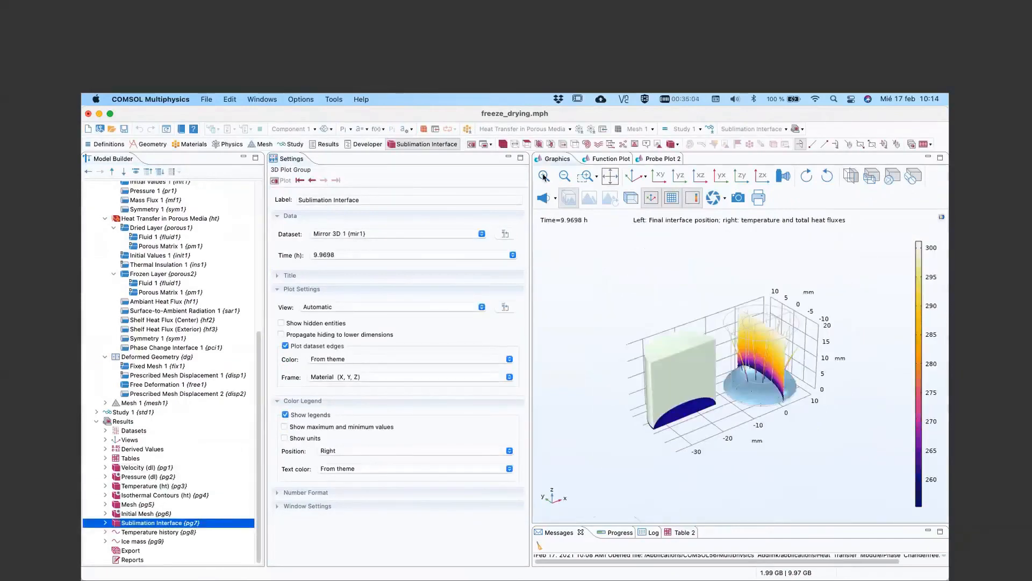
left_click(299, 180)
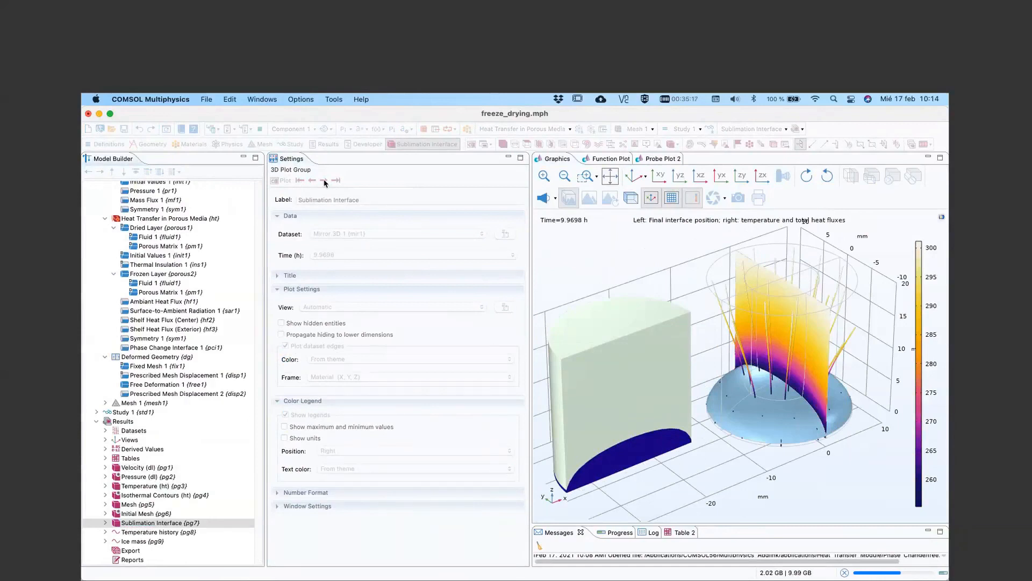
left_click(615, 533)
left_click_drag(618, 526, 618, 485)
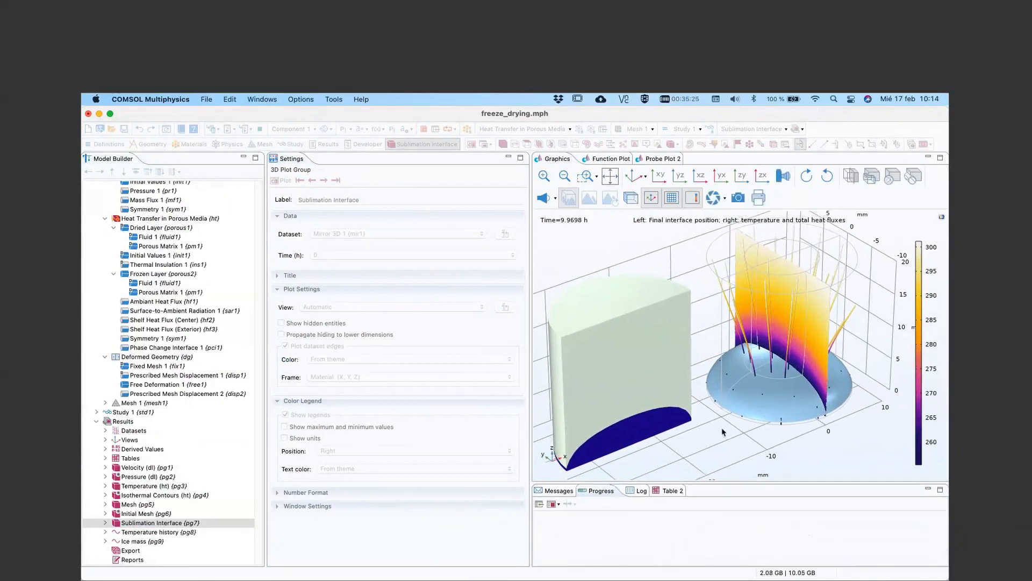
left_click(324, 181)
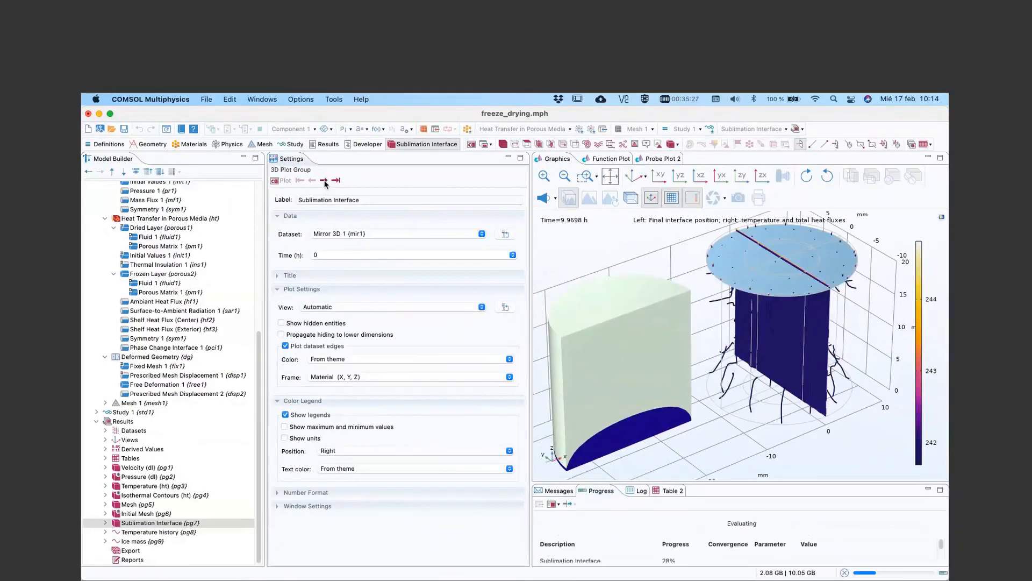